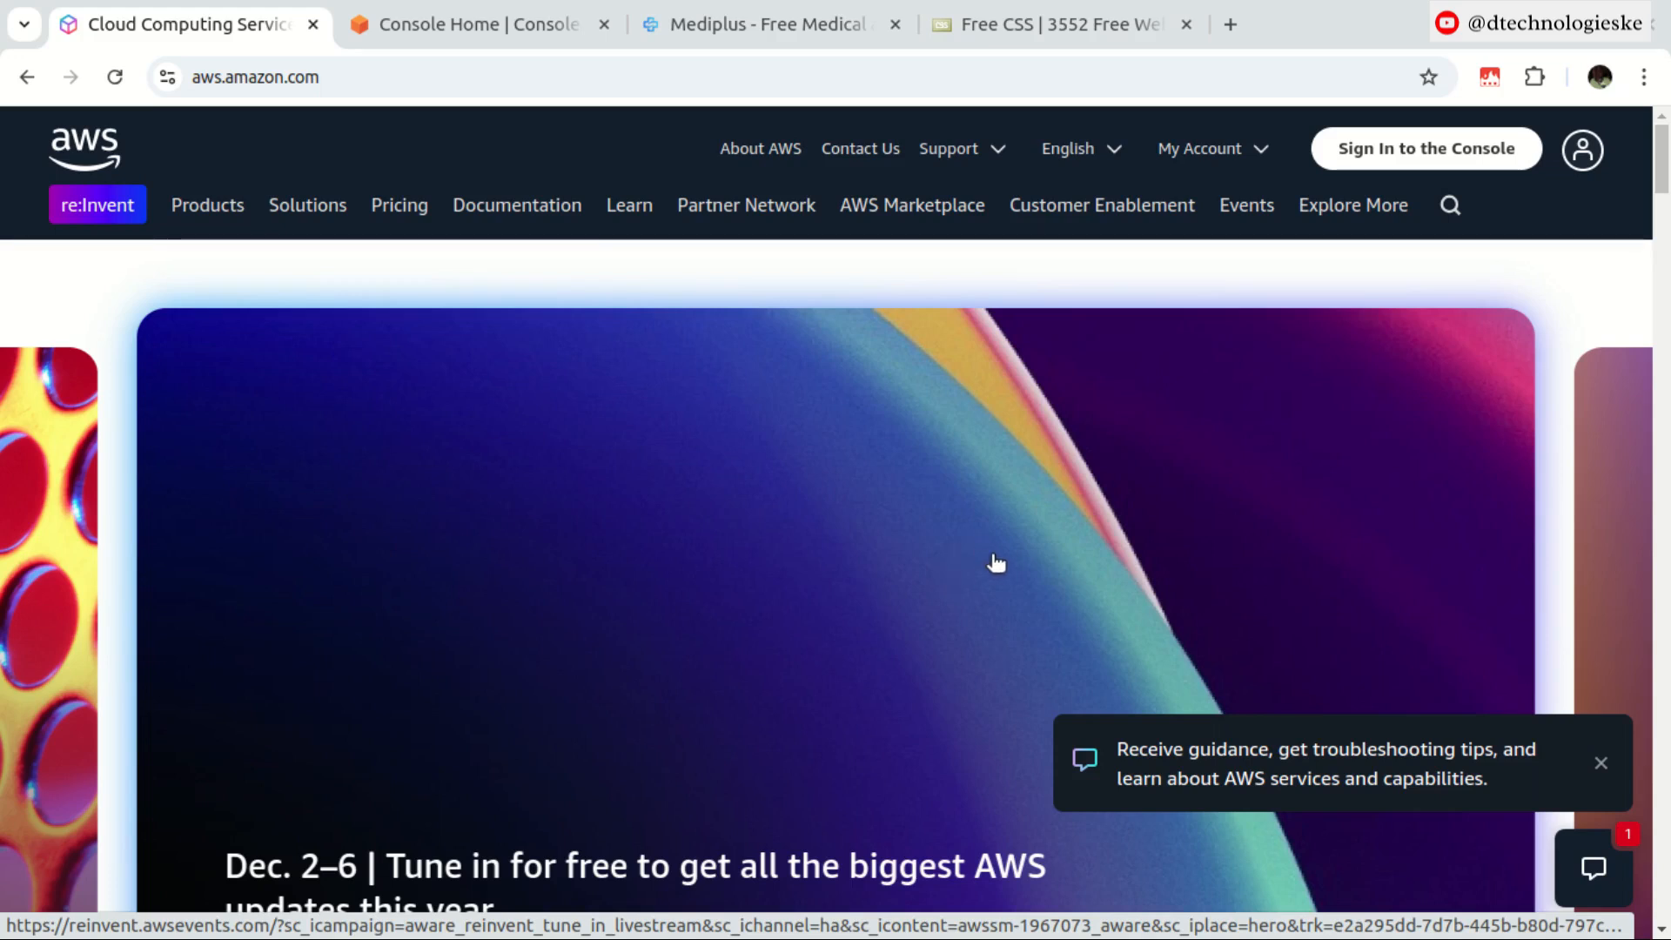
Step: Review the Mediplus website template, looking through its home page and linked pages up to the single blog page
click(728, 44)
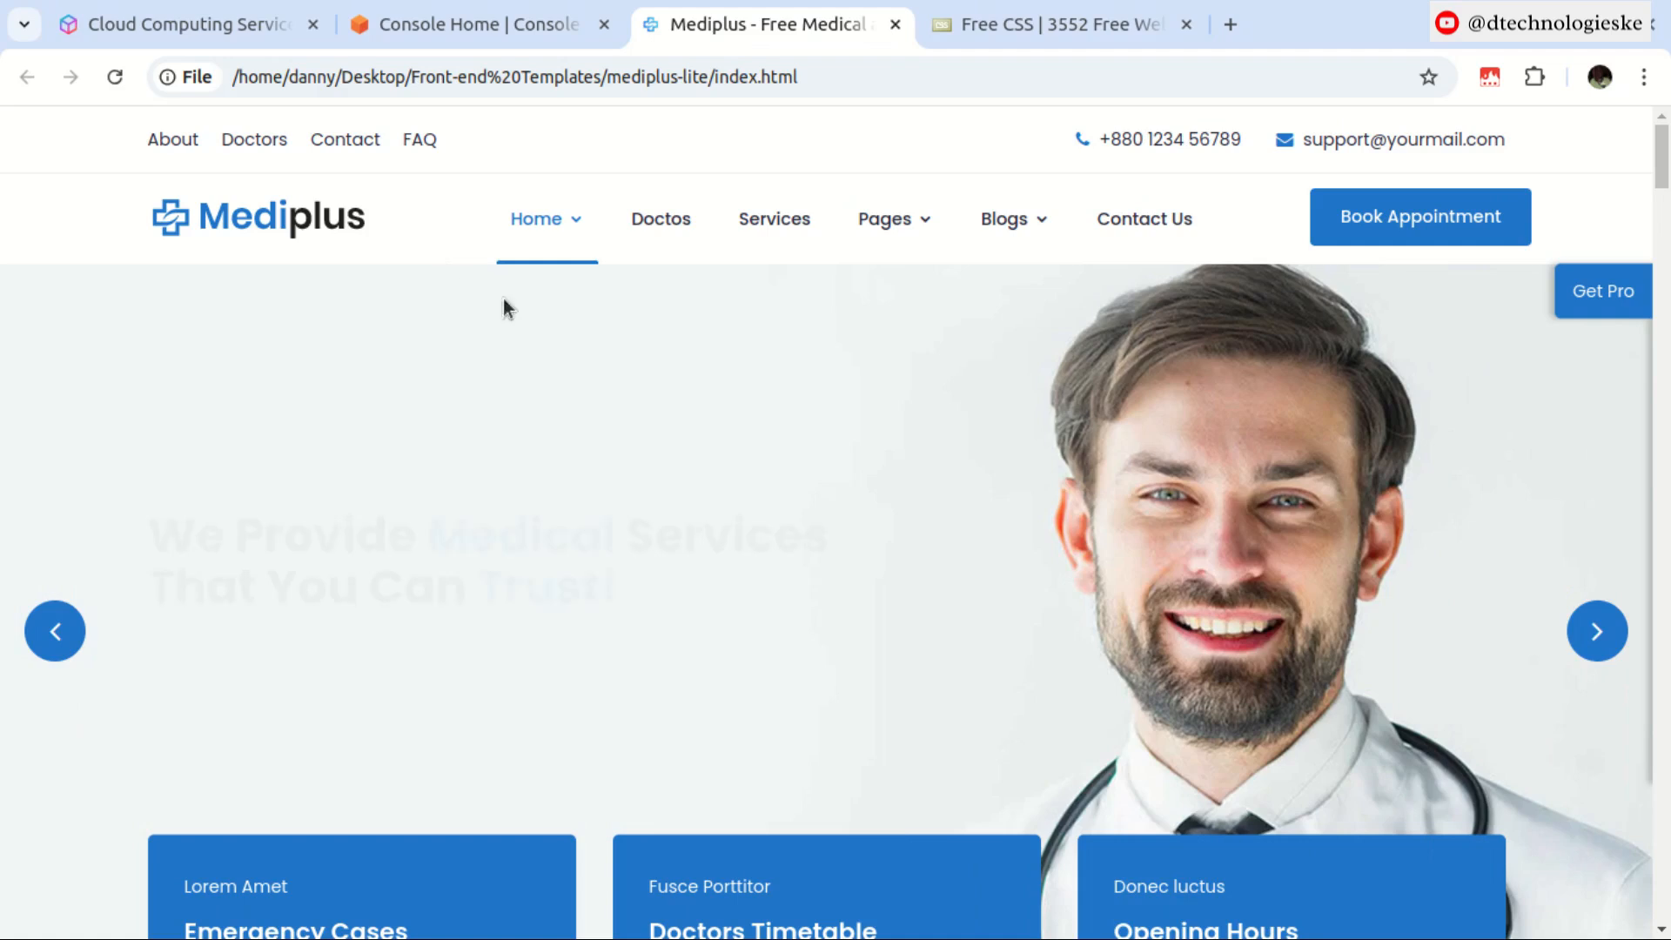
scroll(557, 403, down, 20)
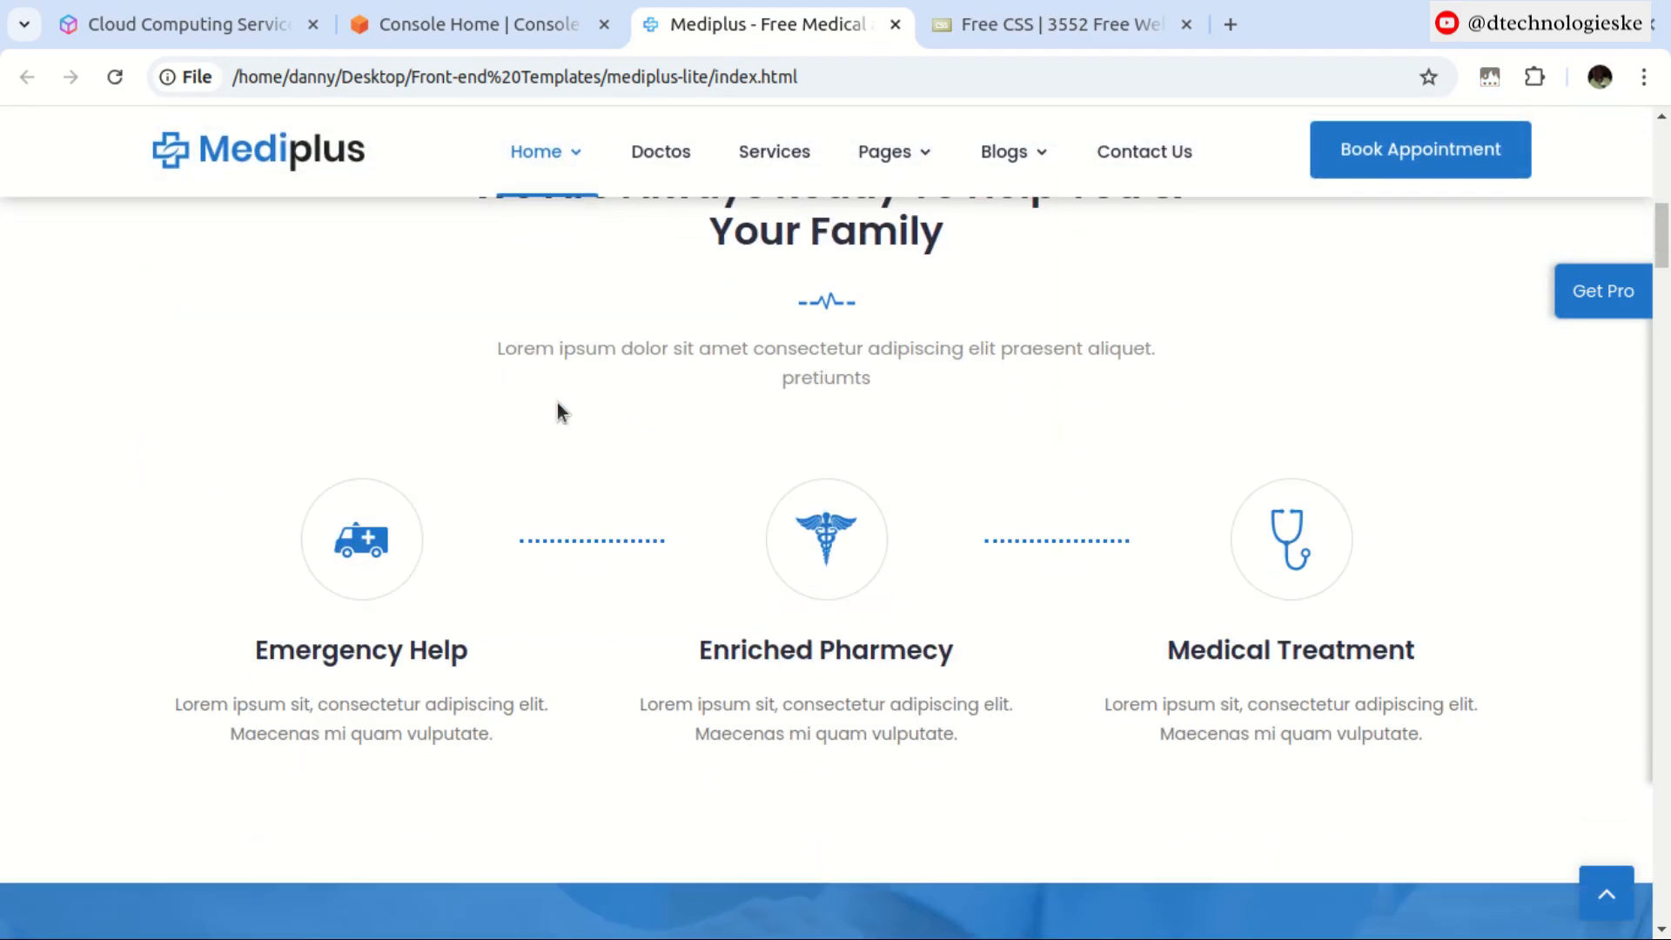
scroll(557, 402, down, 14)
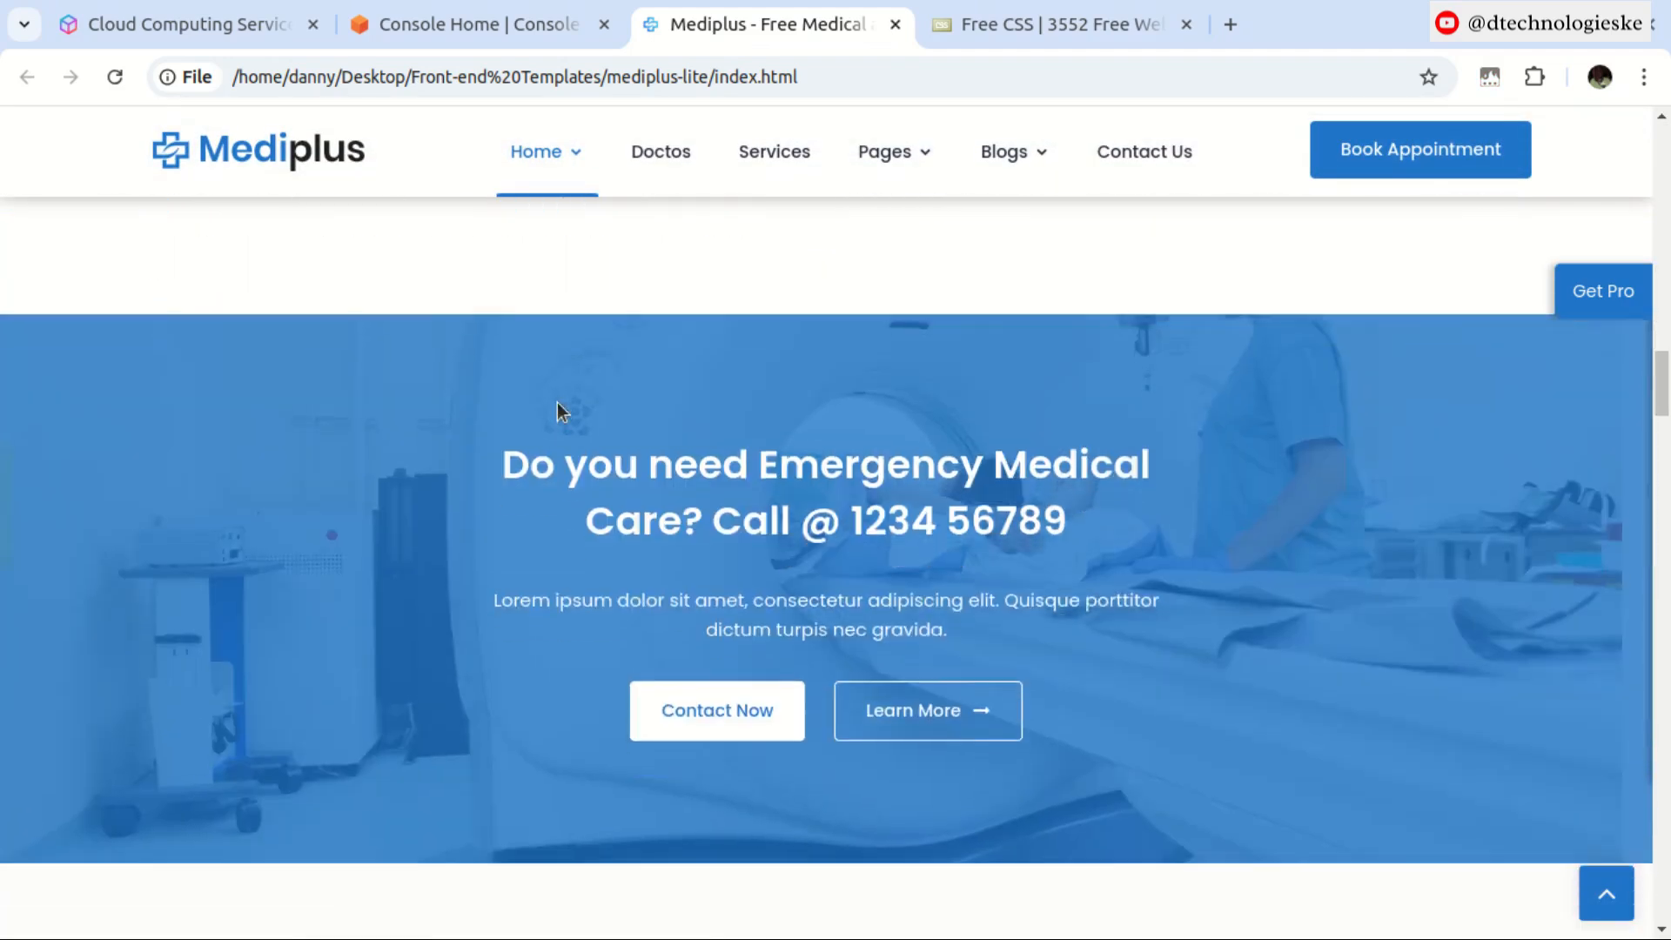
scroll(557, 402, up, 8)
scroll(557, 403, up, 20)
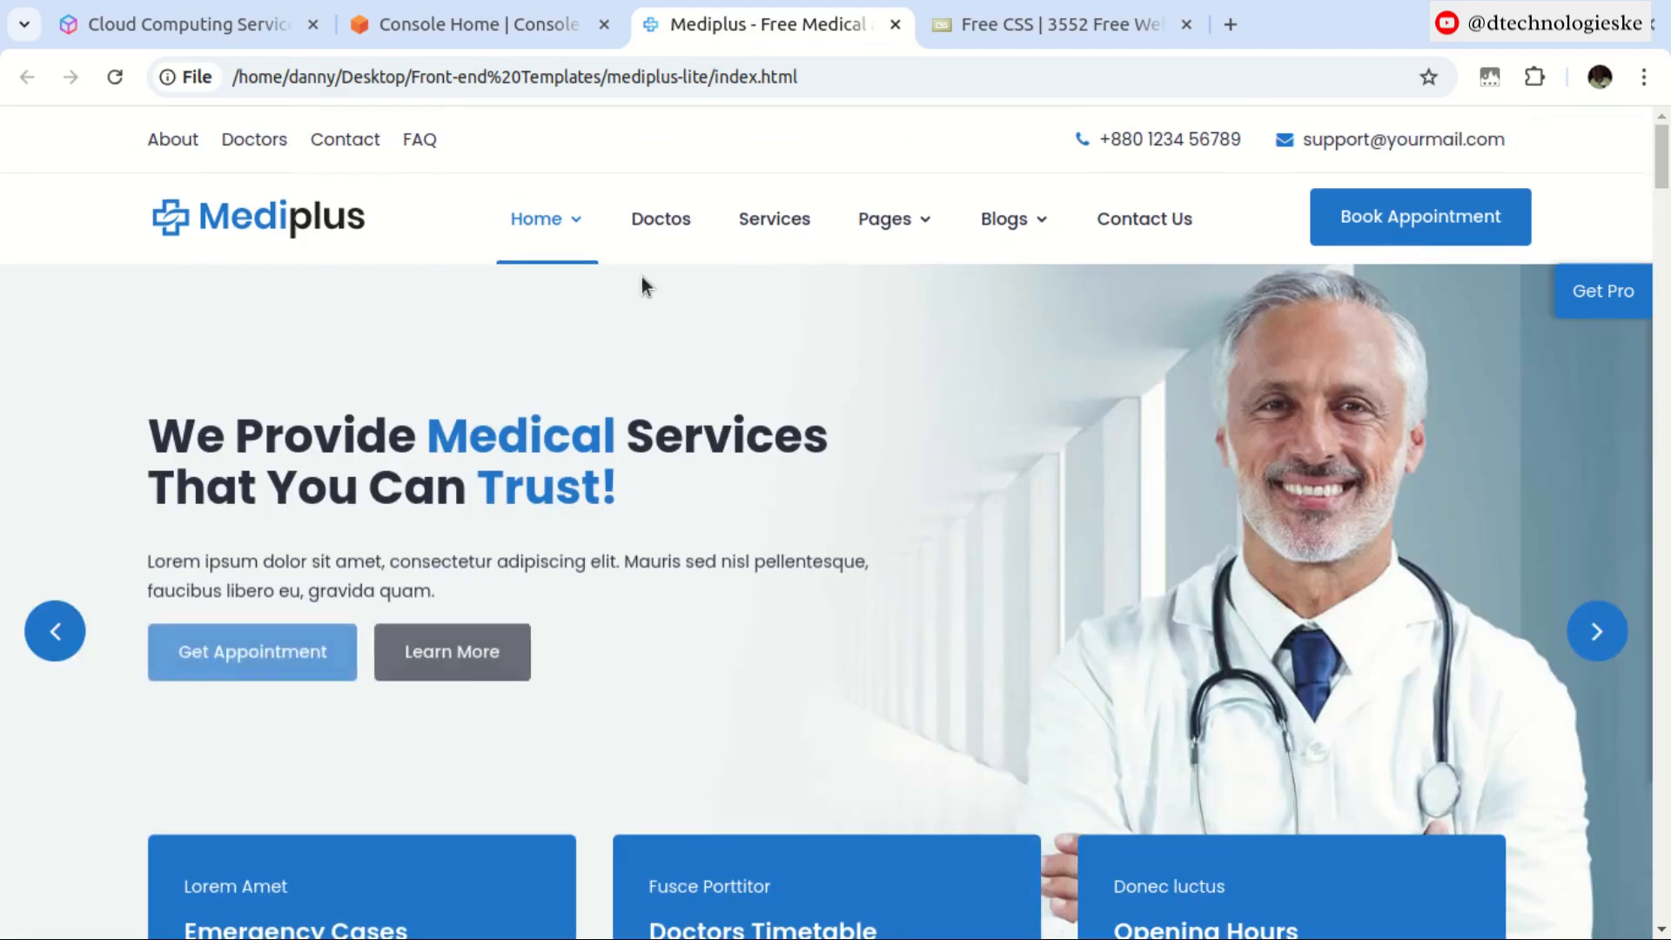
click(666, 225)
mouse_move(893, 222)
click(906, 293)
click(1078, 288)
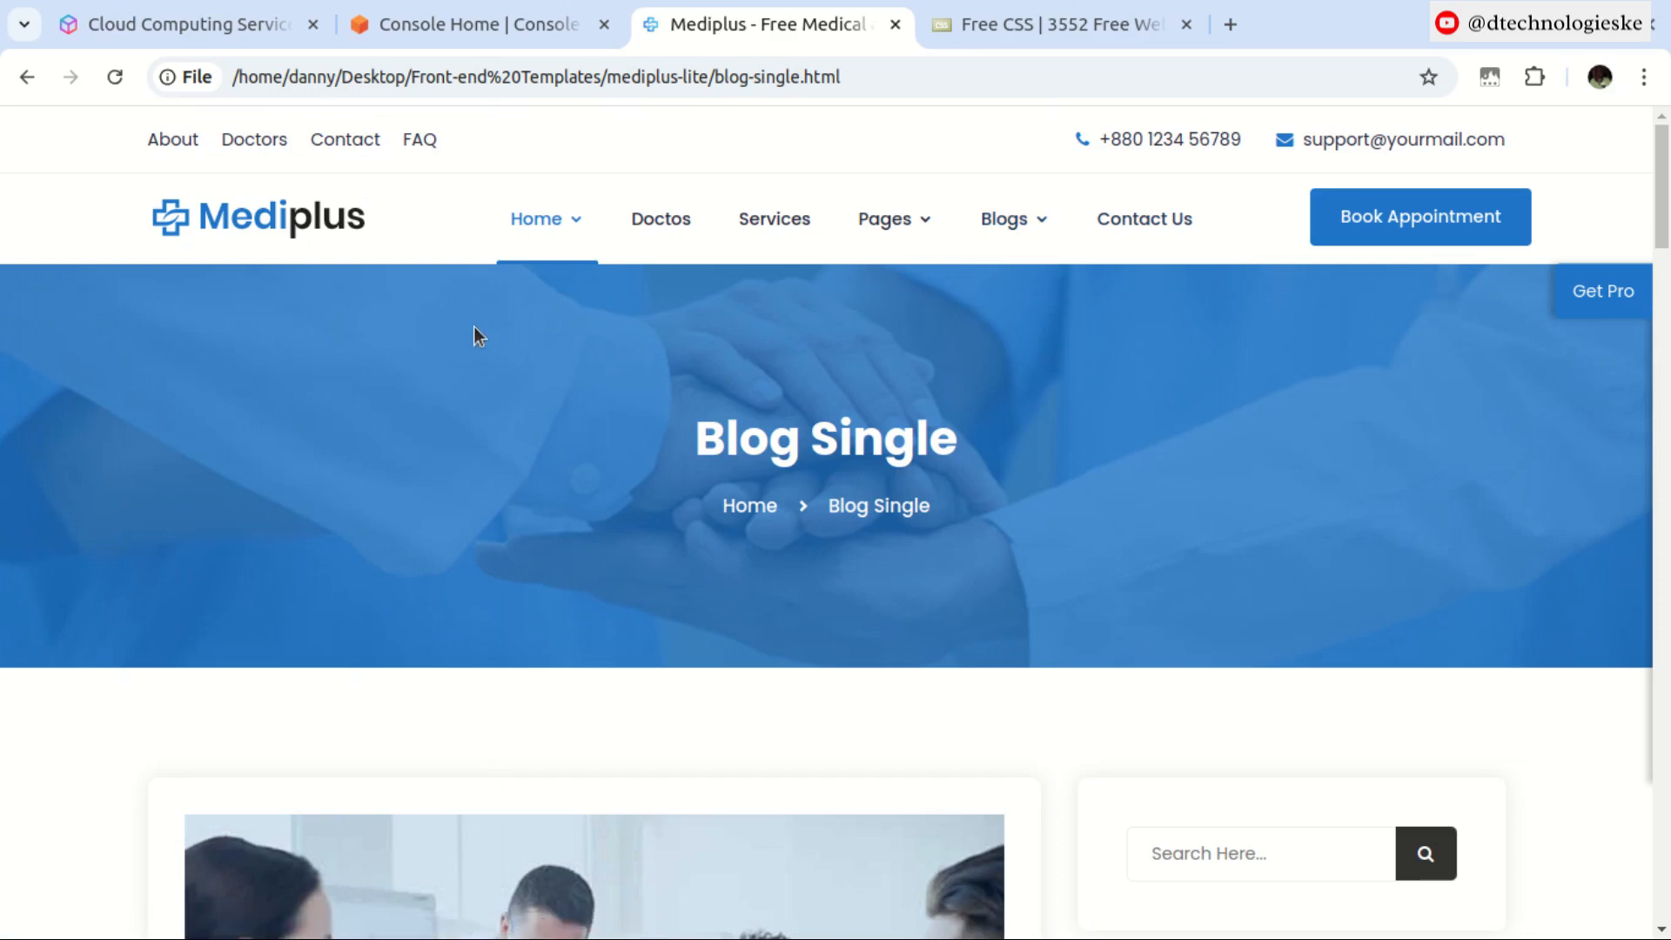
Step: Browse the Free CSS home page, examining its latest free templates and what is on offer
click(1011, 25)
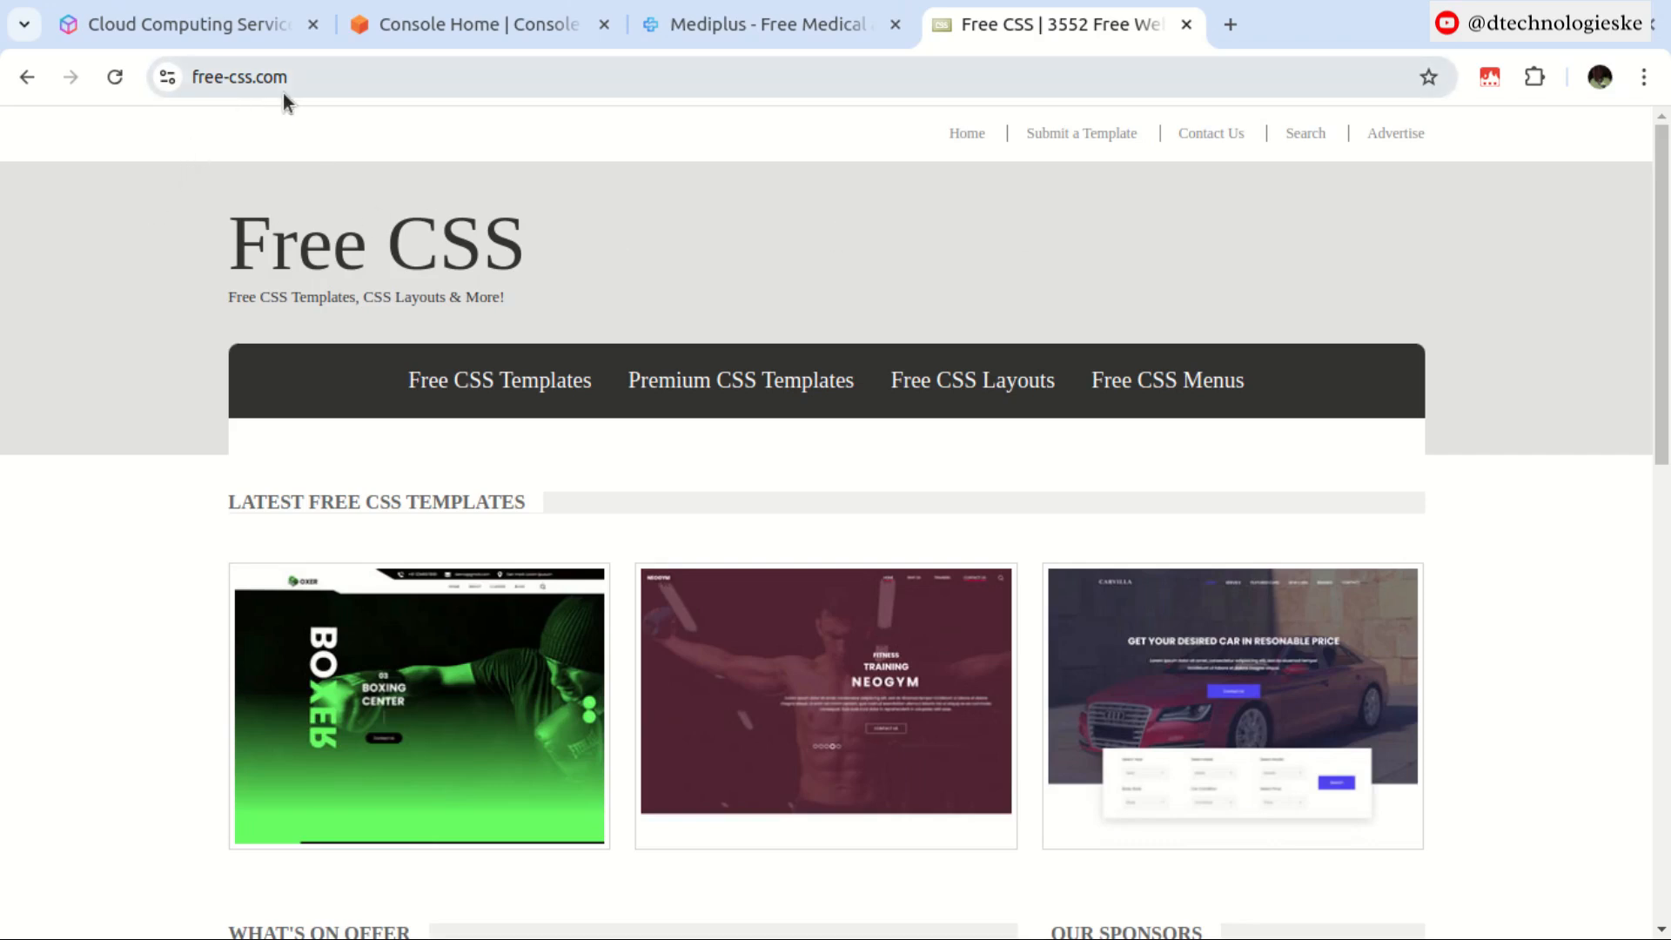
scroll(634, 338, down, 5)
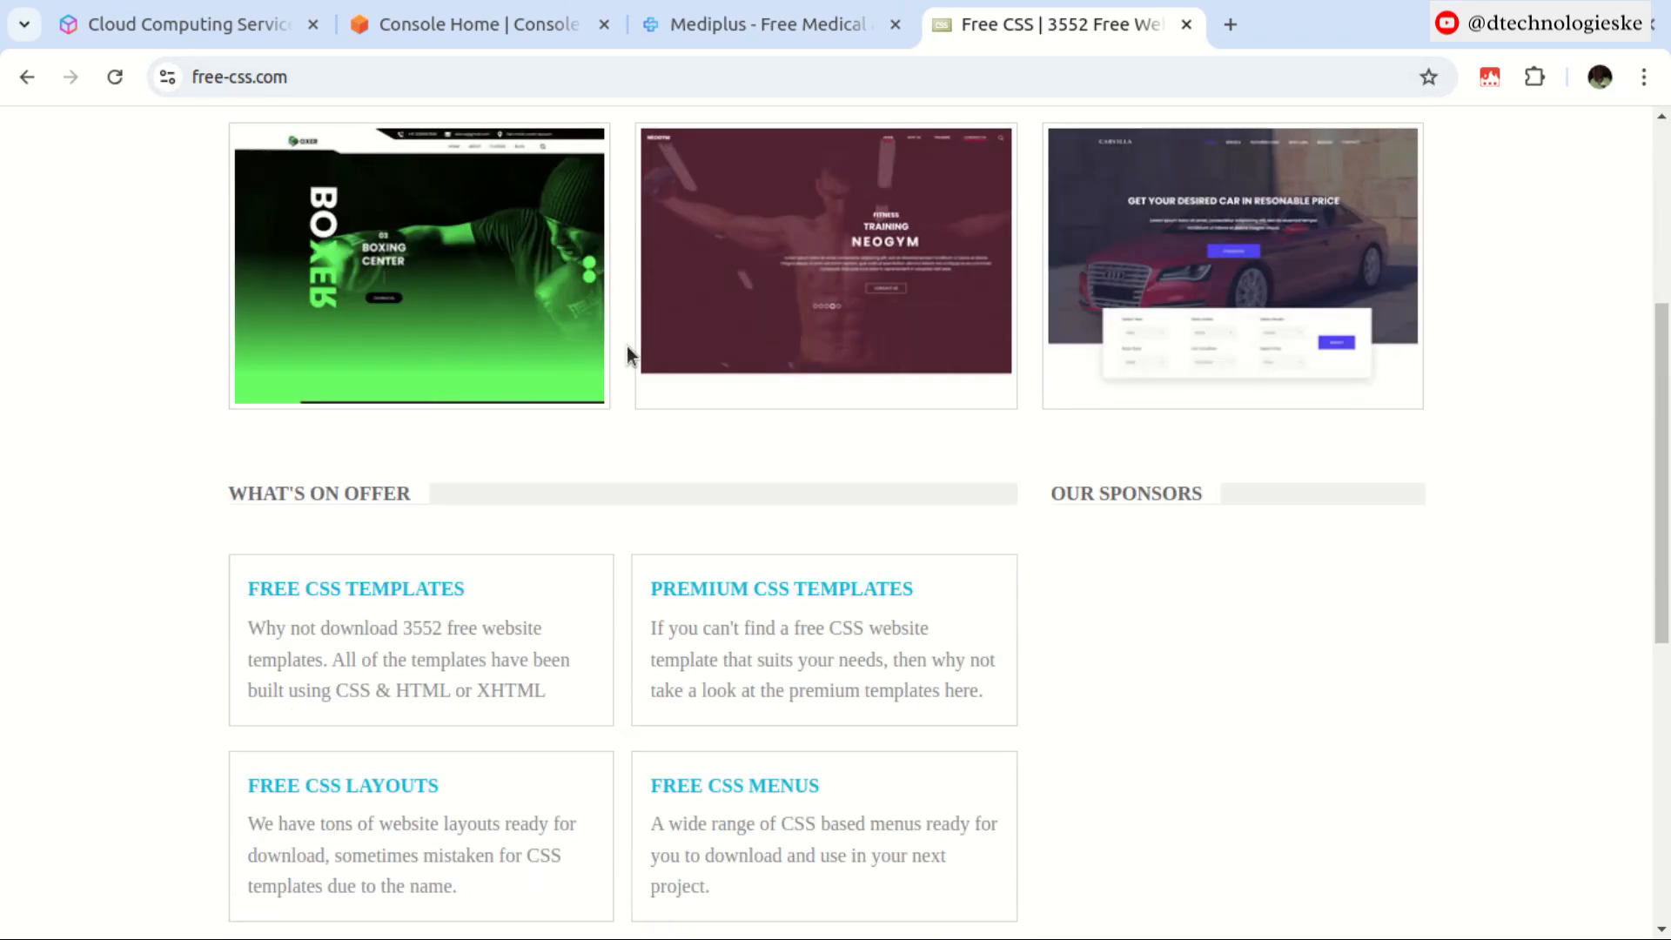
scroll(544, 472, up, 2)
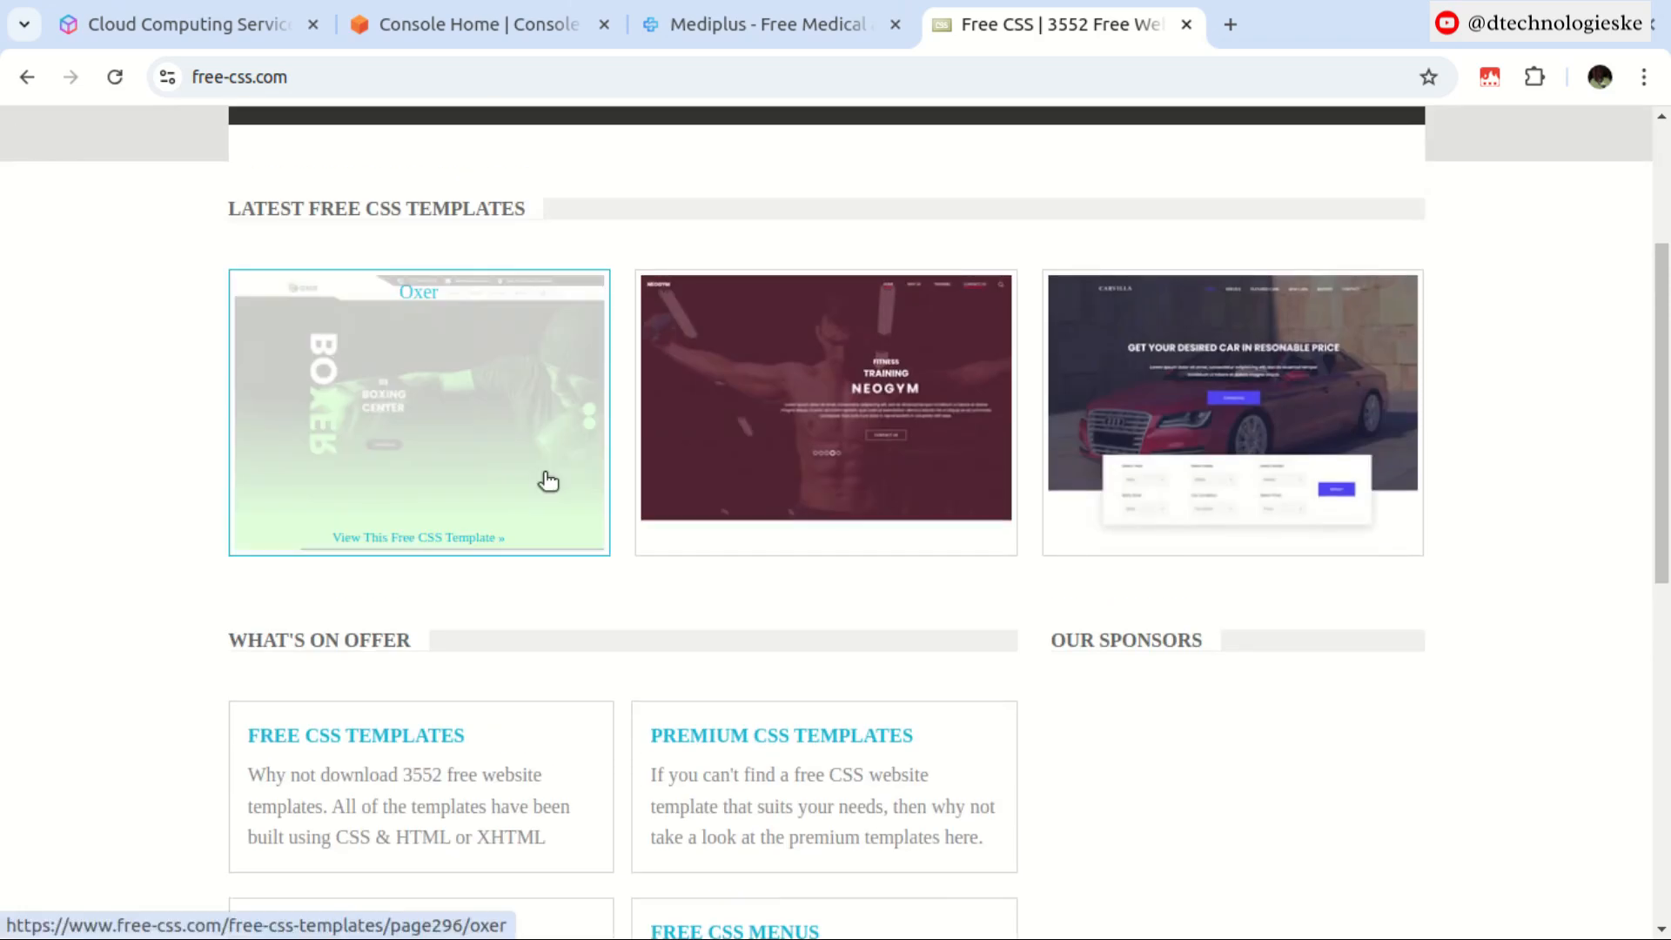
scroll(886, 353, up, 3)
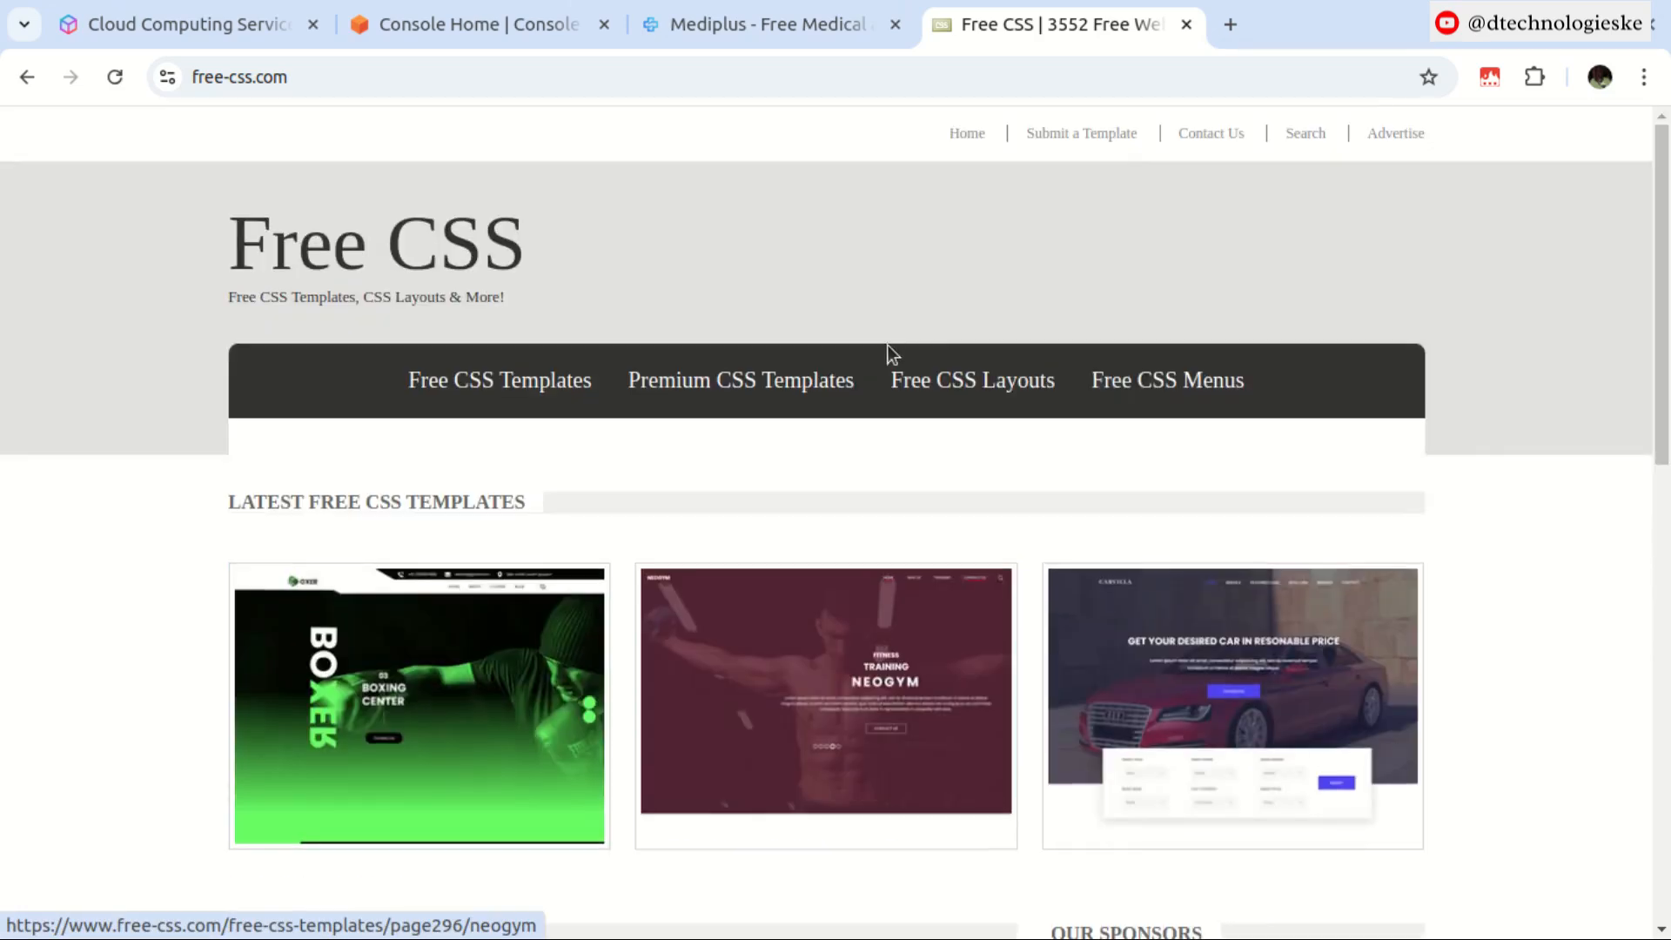
scroll(733, 387, down, 11)
scroll(733, 385, up, 12)
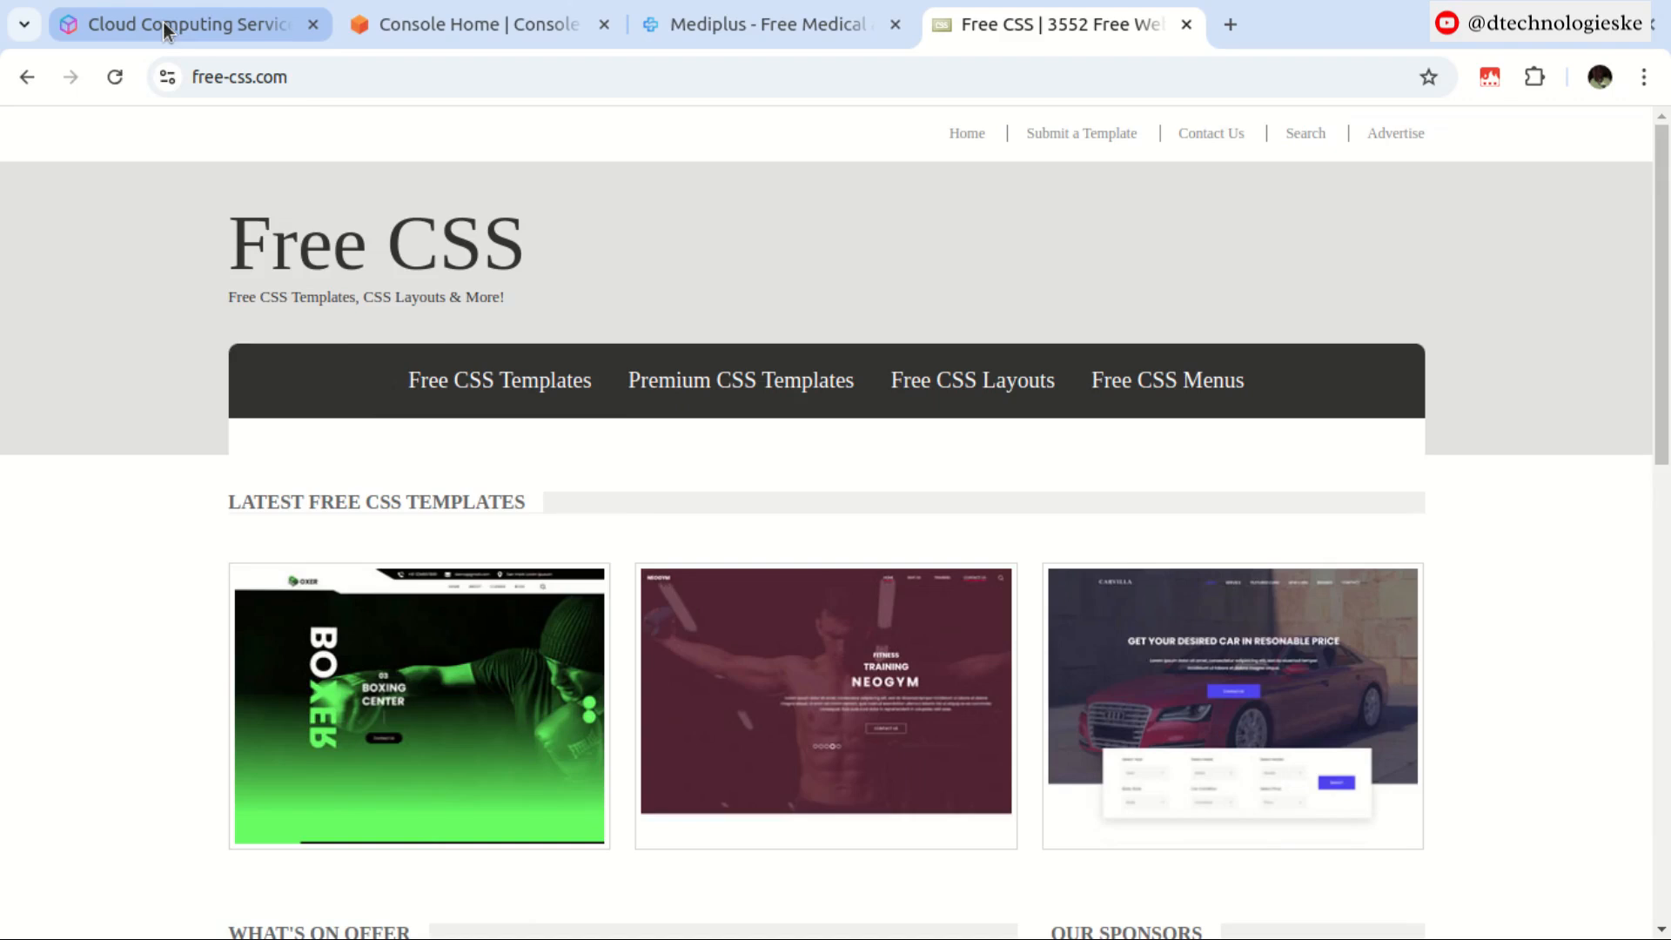
Step: Go back to the AWS website and bring up the console home page with its service search ready
mouse_move(168, 31)
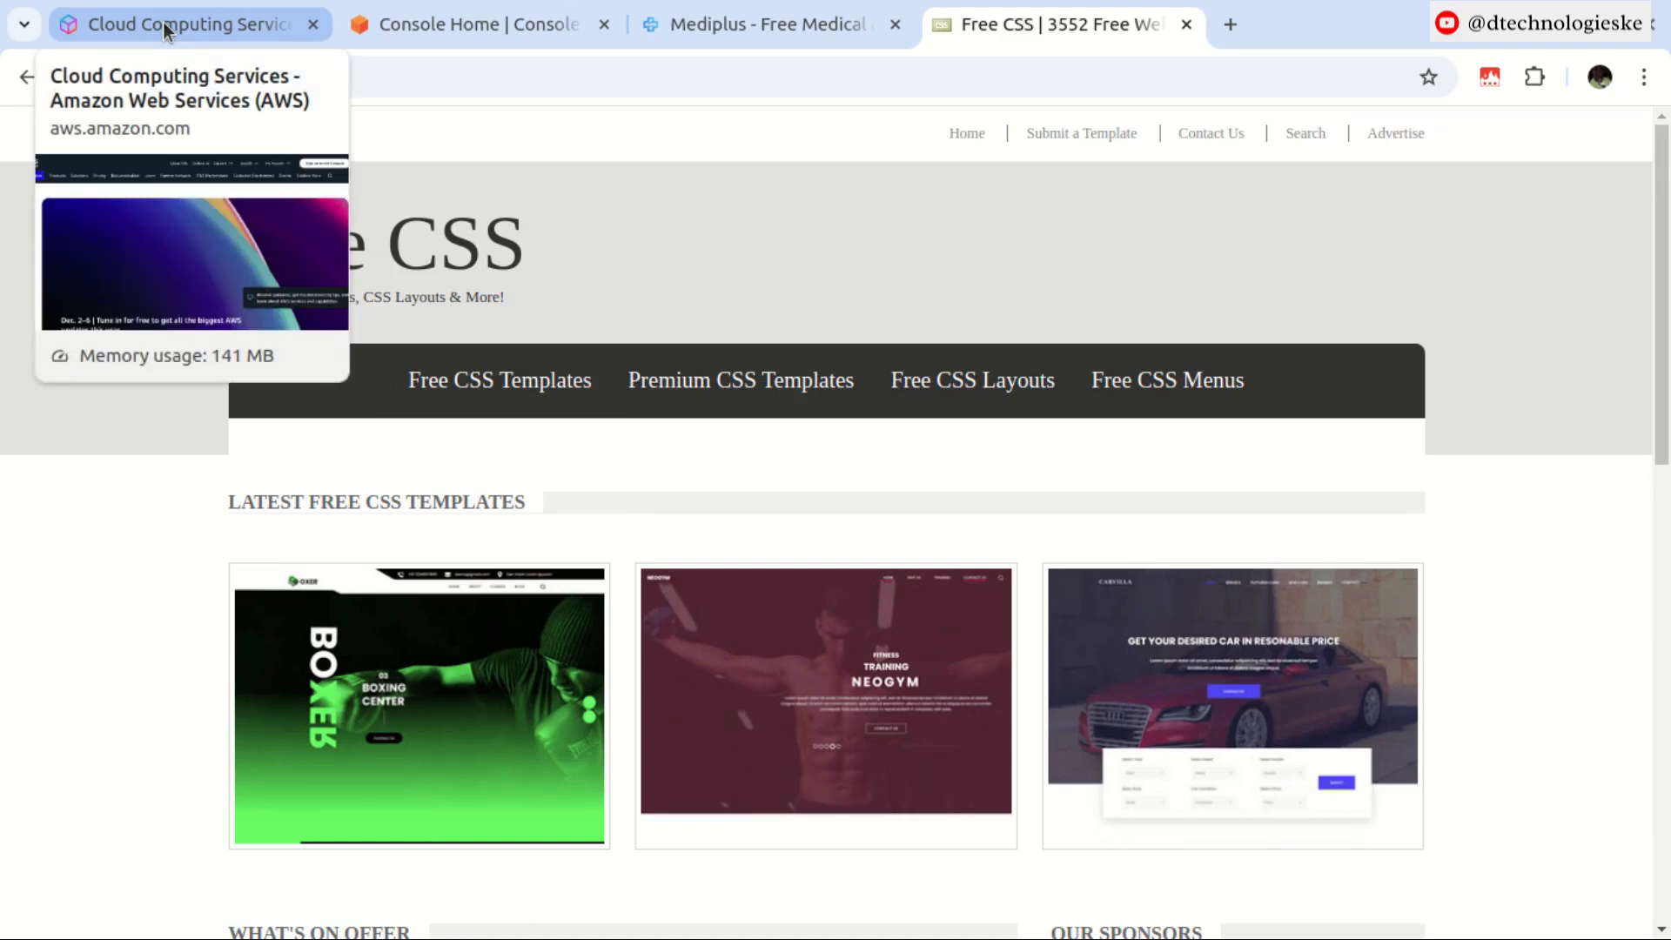
click(168, 32)
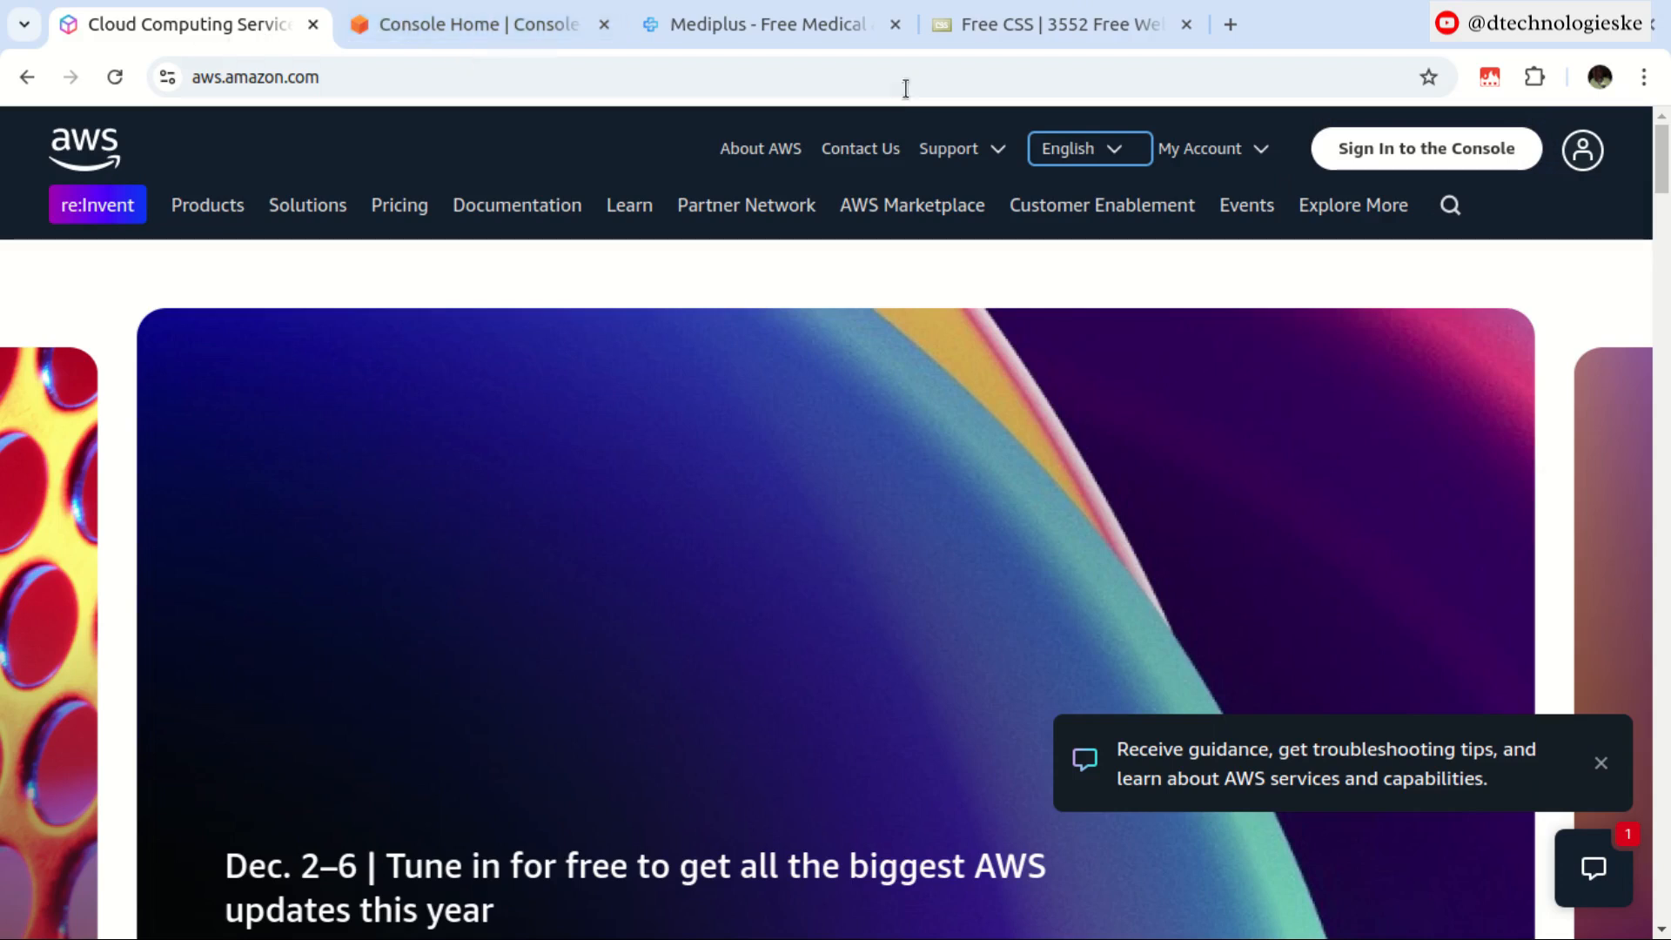
click(451, 24)
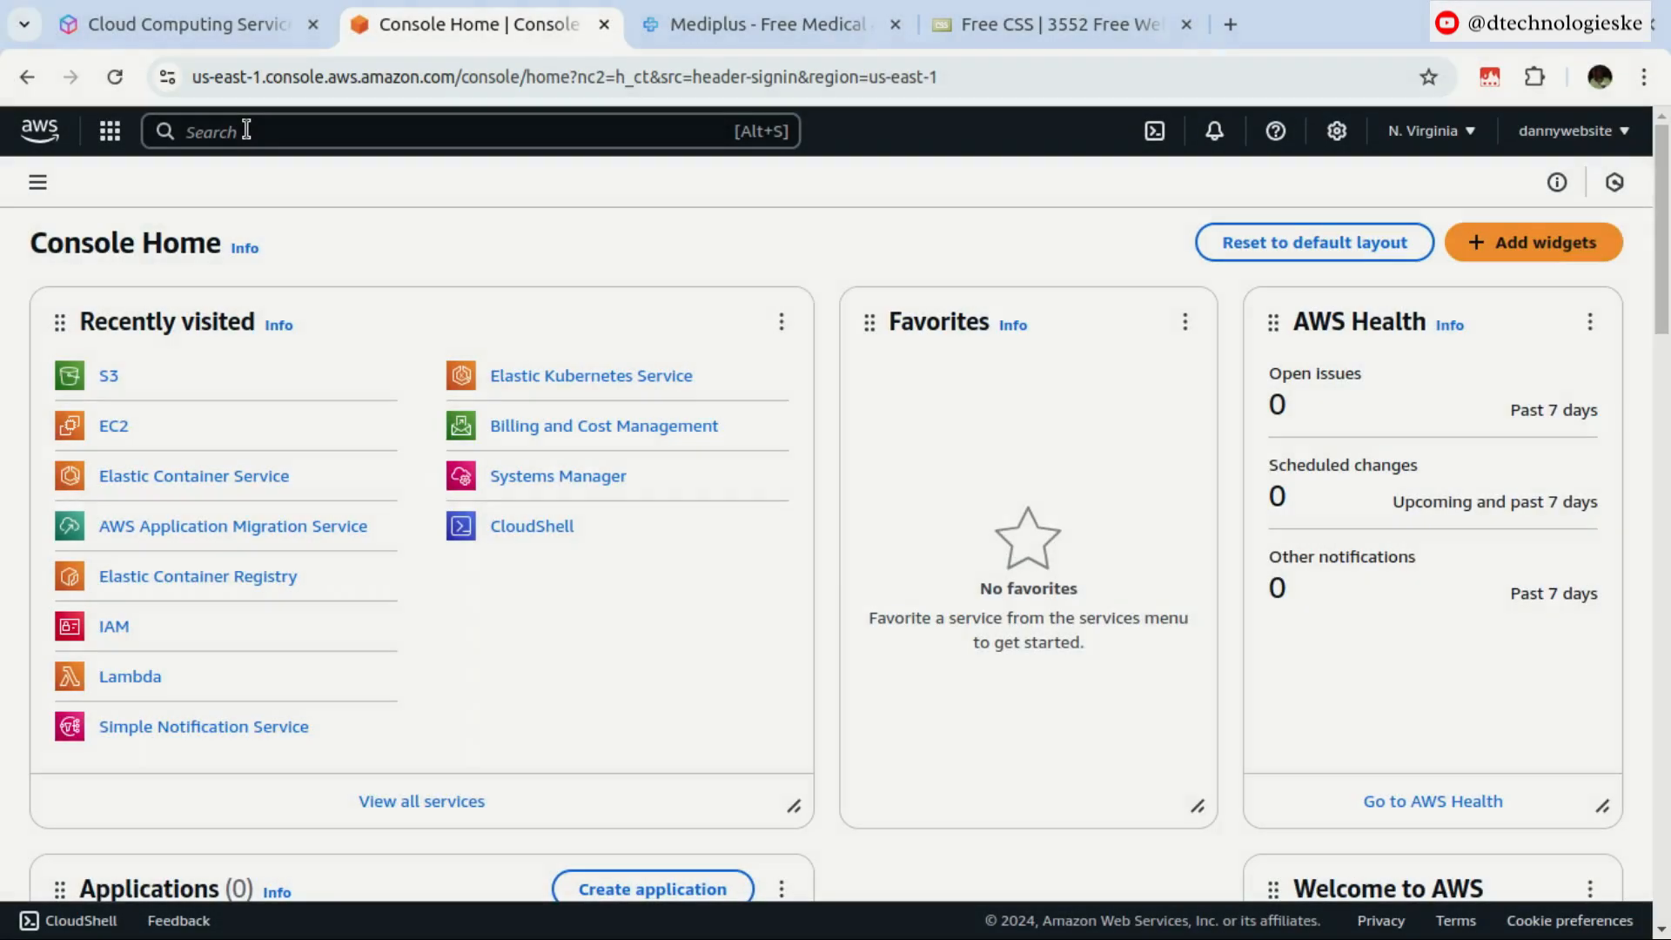
click(246, 129)
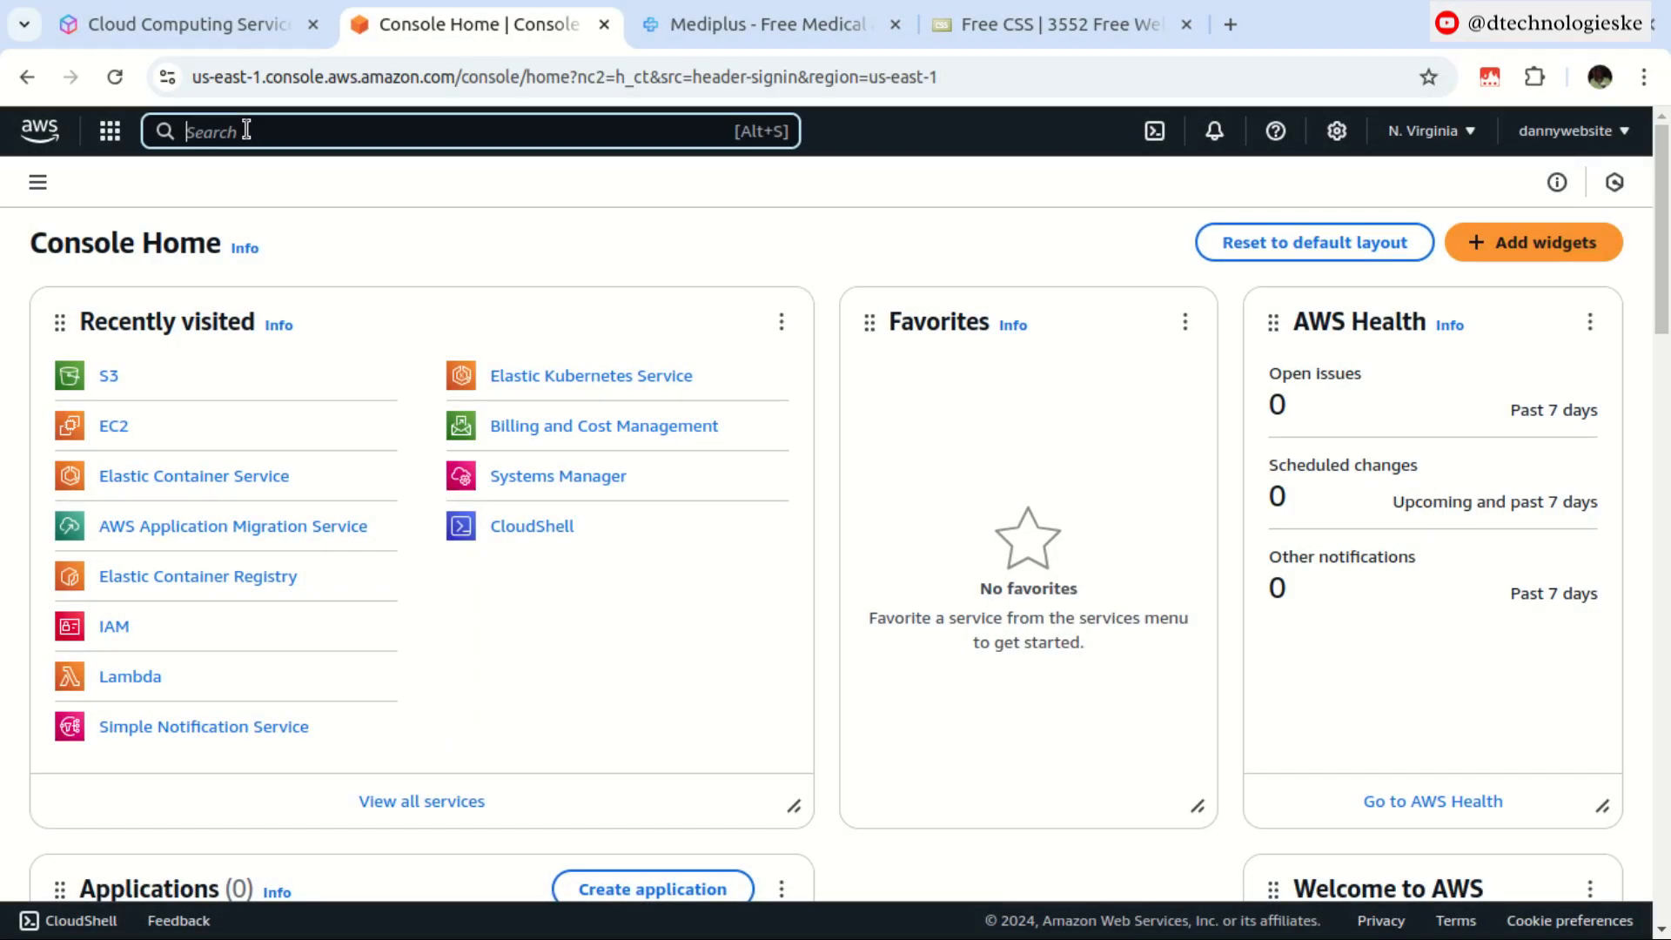
text(s3)
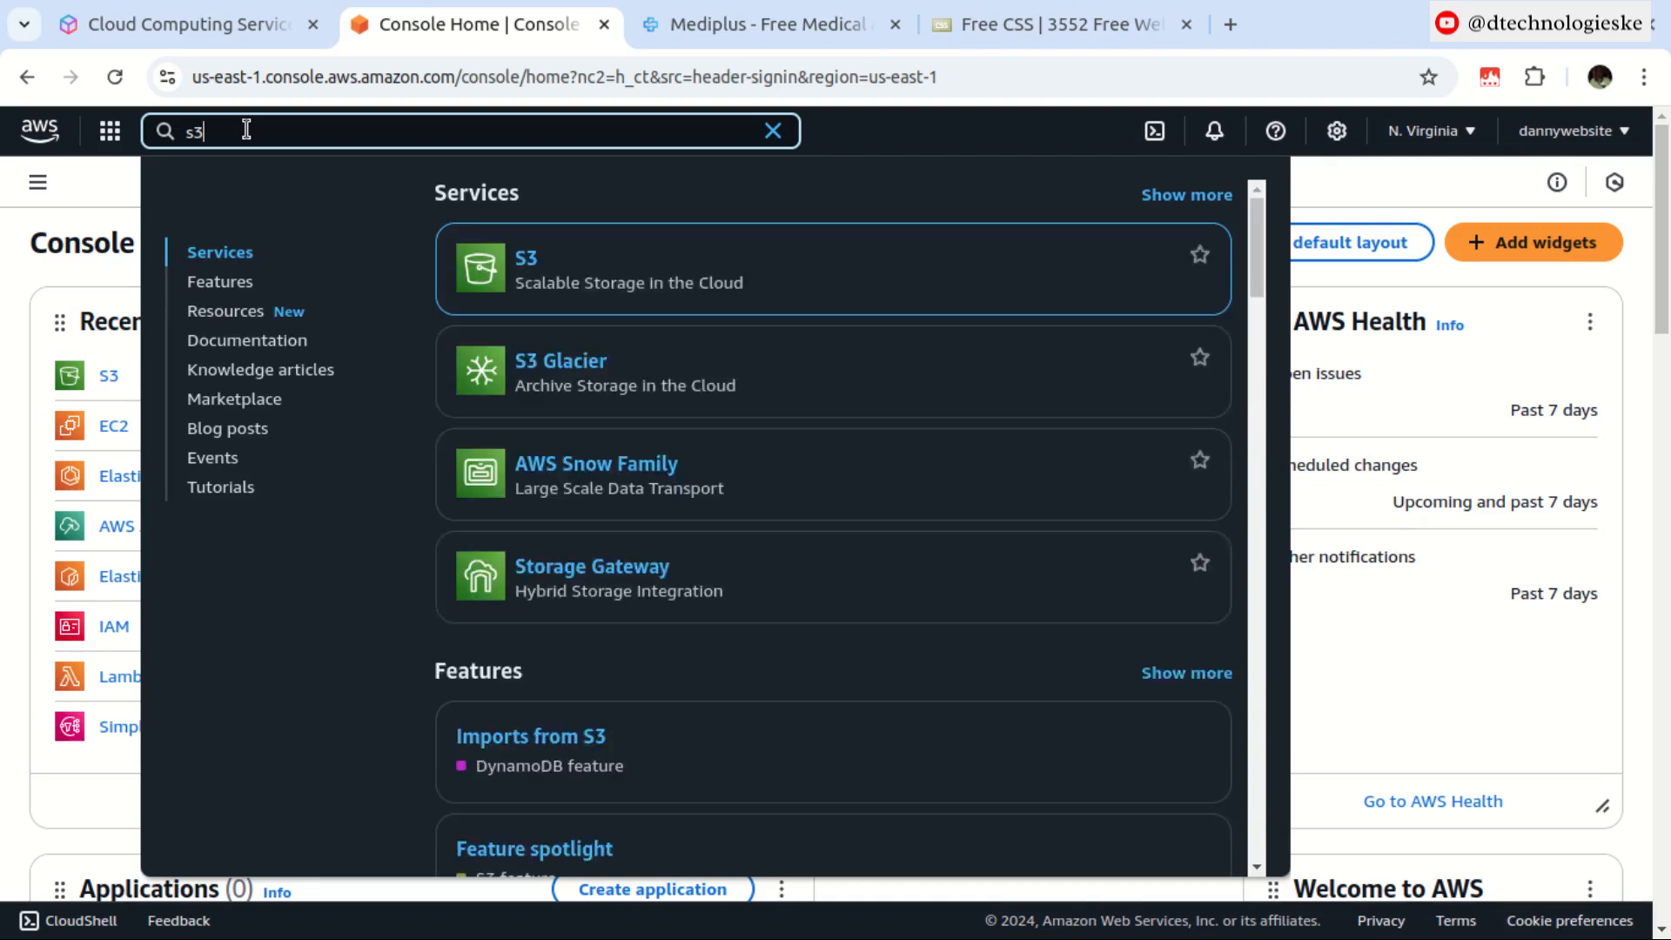
key(BackSpace)
key(BackSpace)
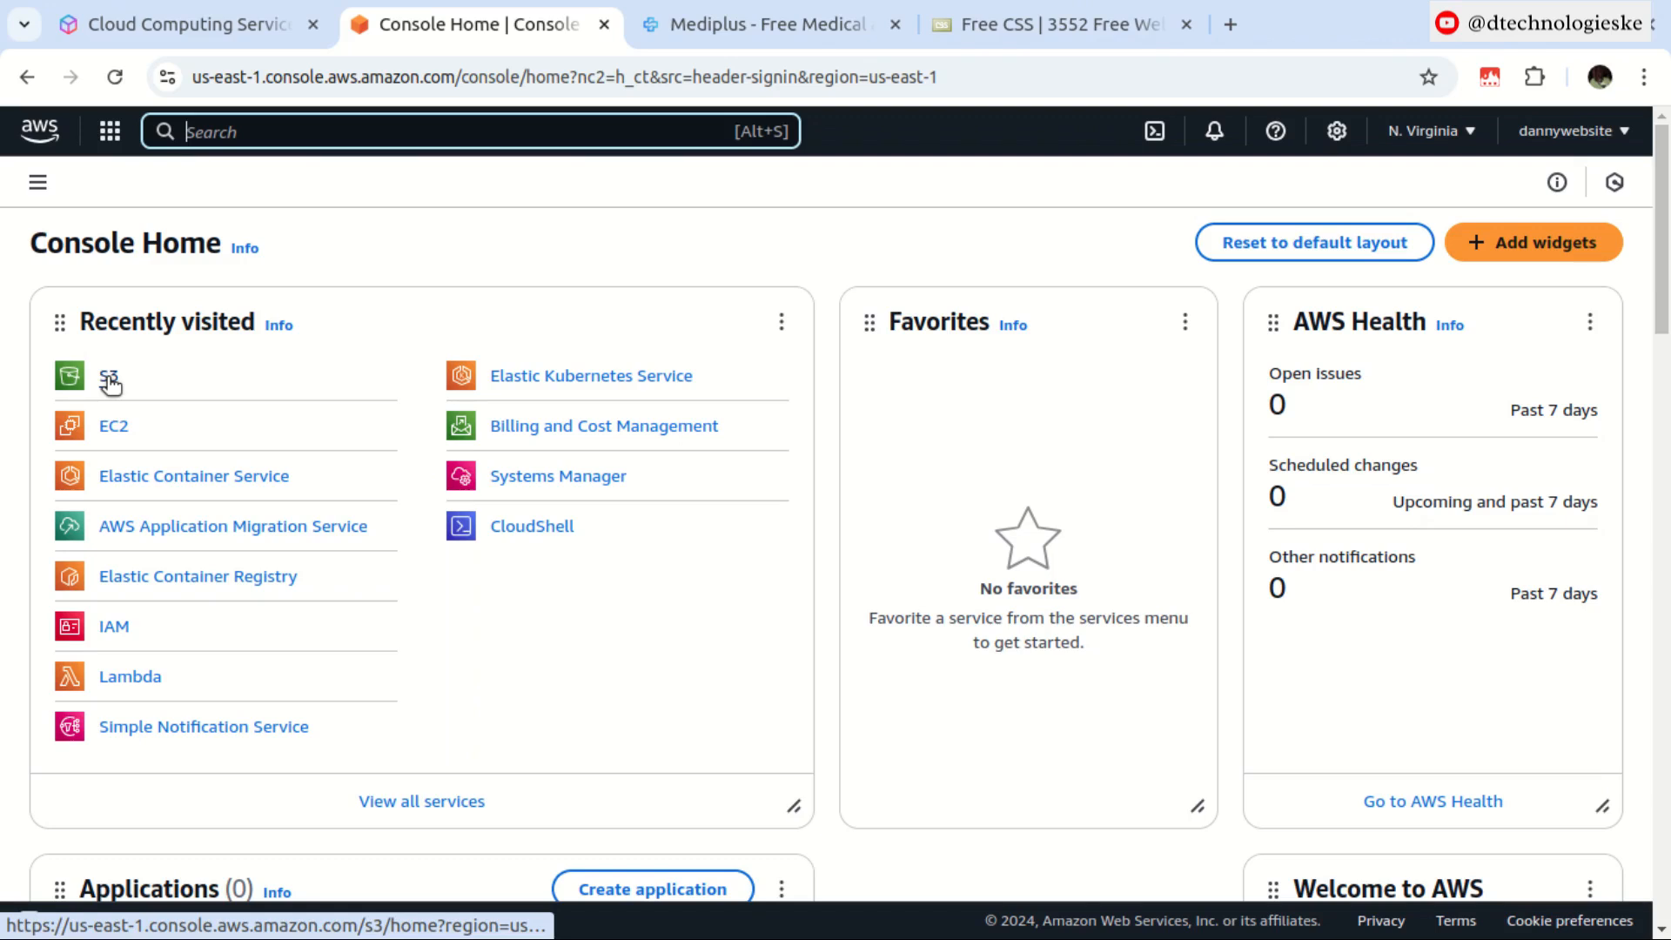
Step: Search the AWS console for s3 and open the S3 service
text(s3)
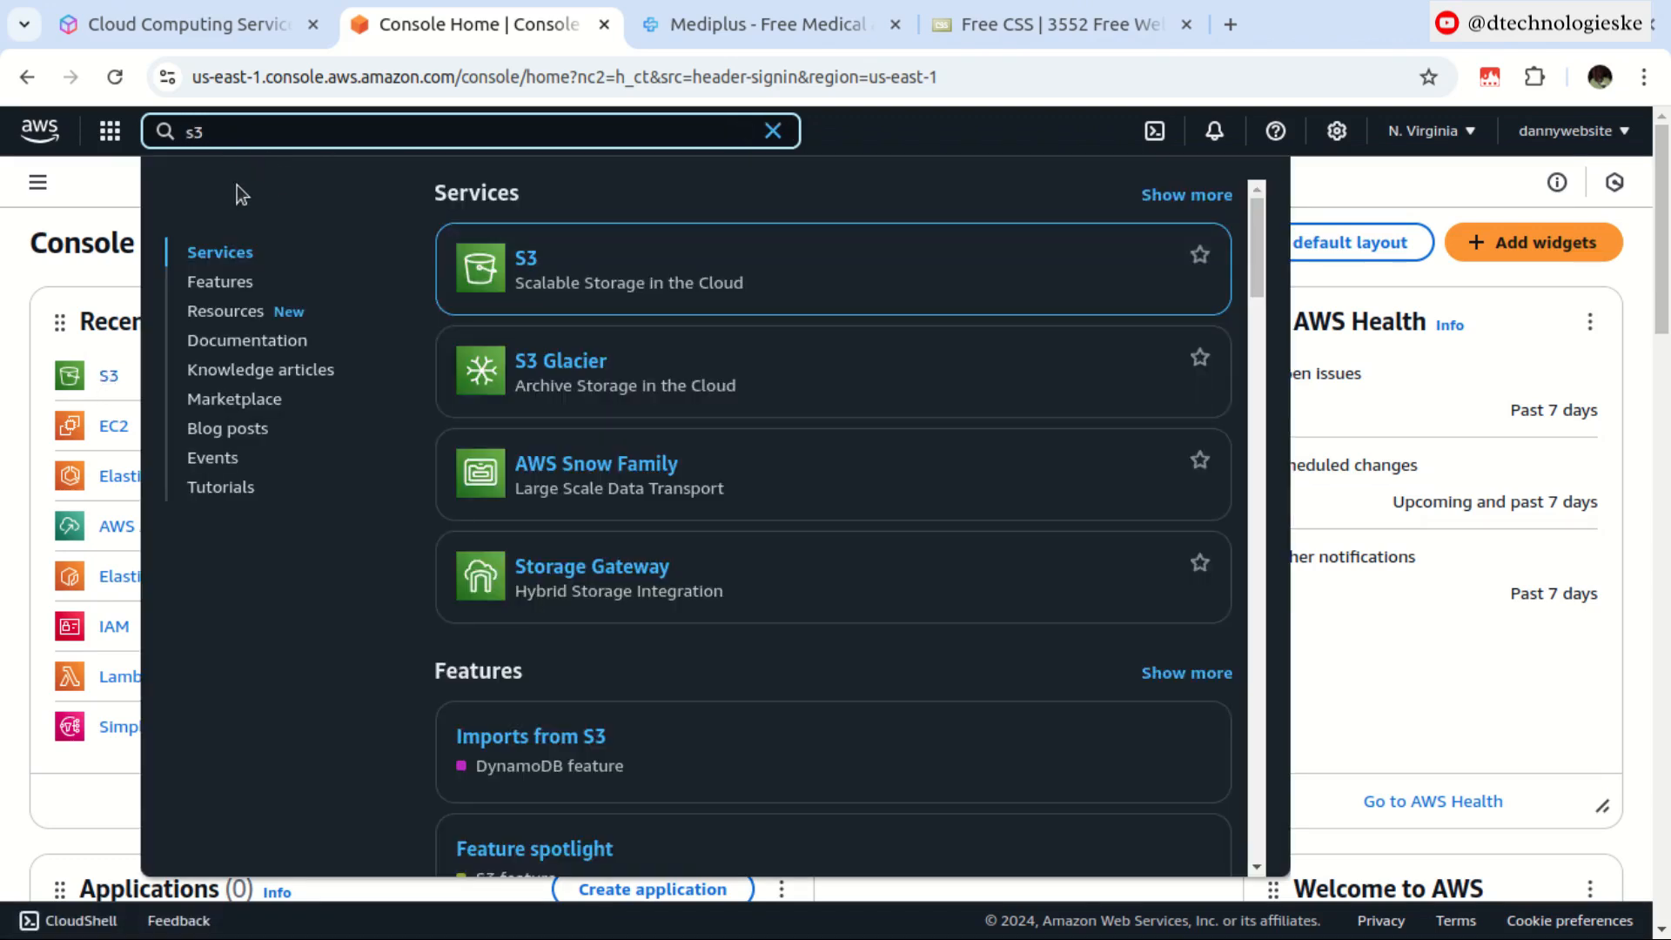
mouse_move(581, 307)
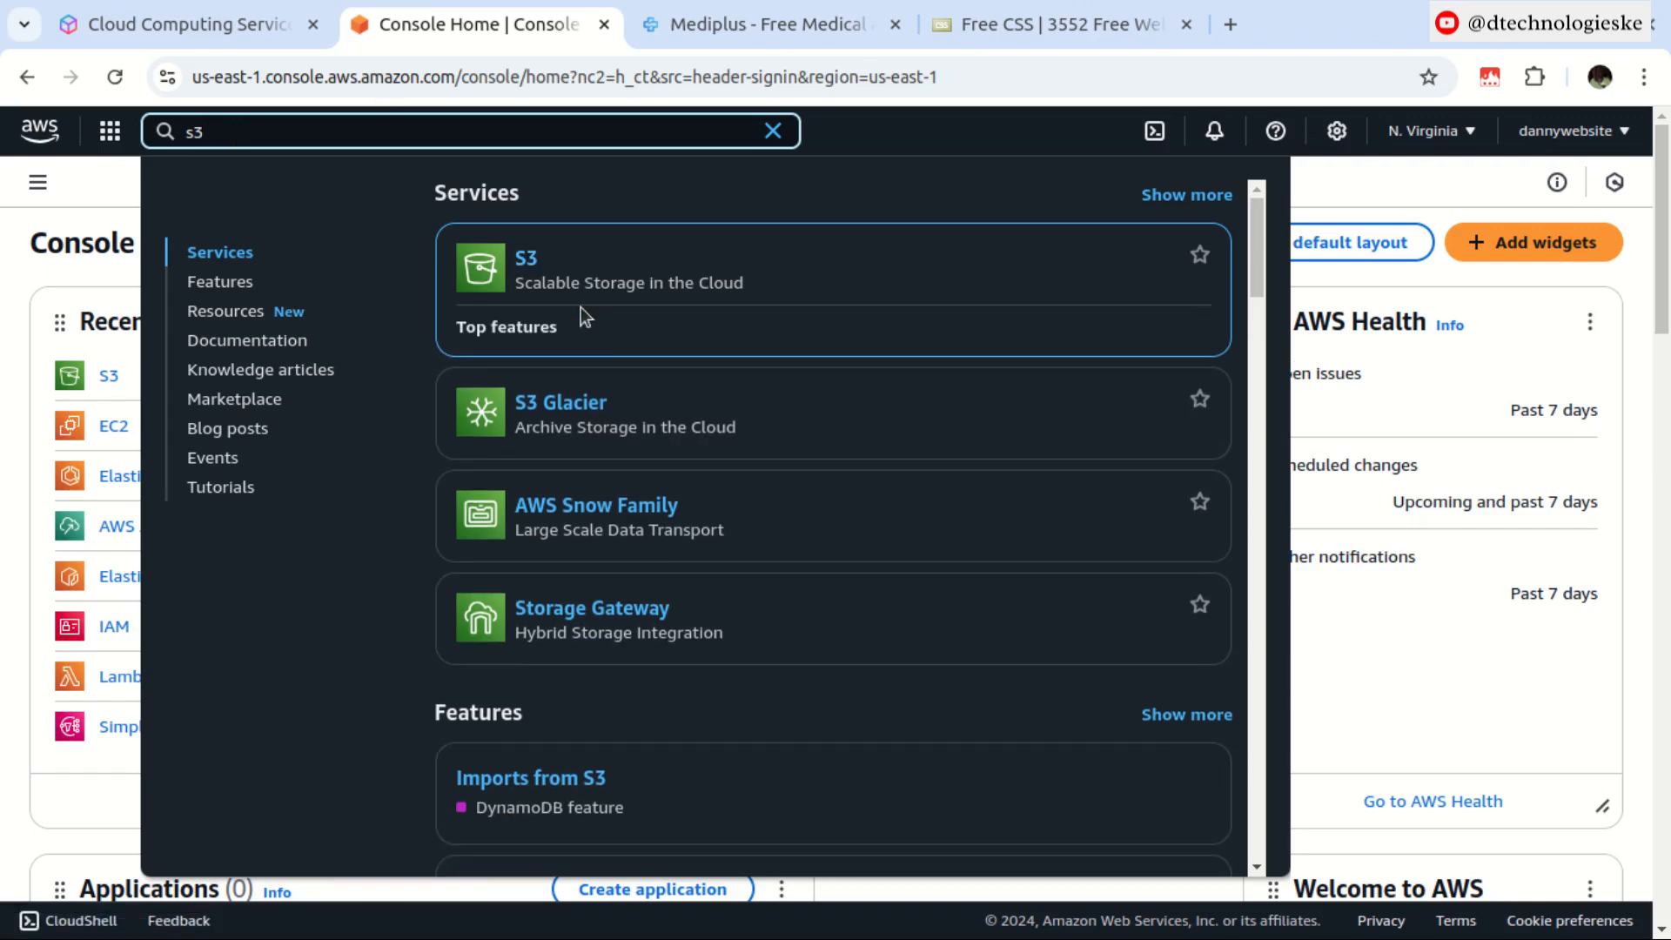
click(528, 264)
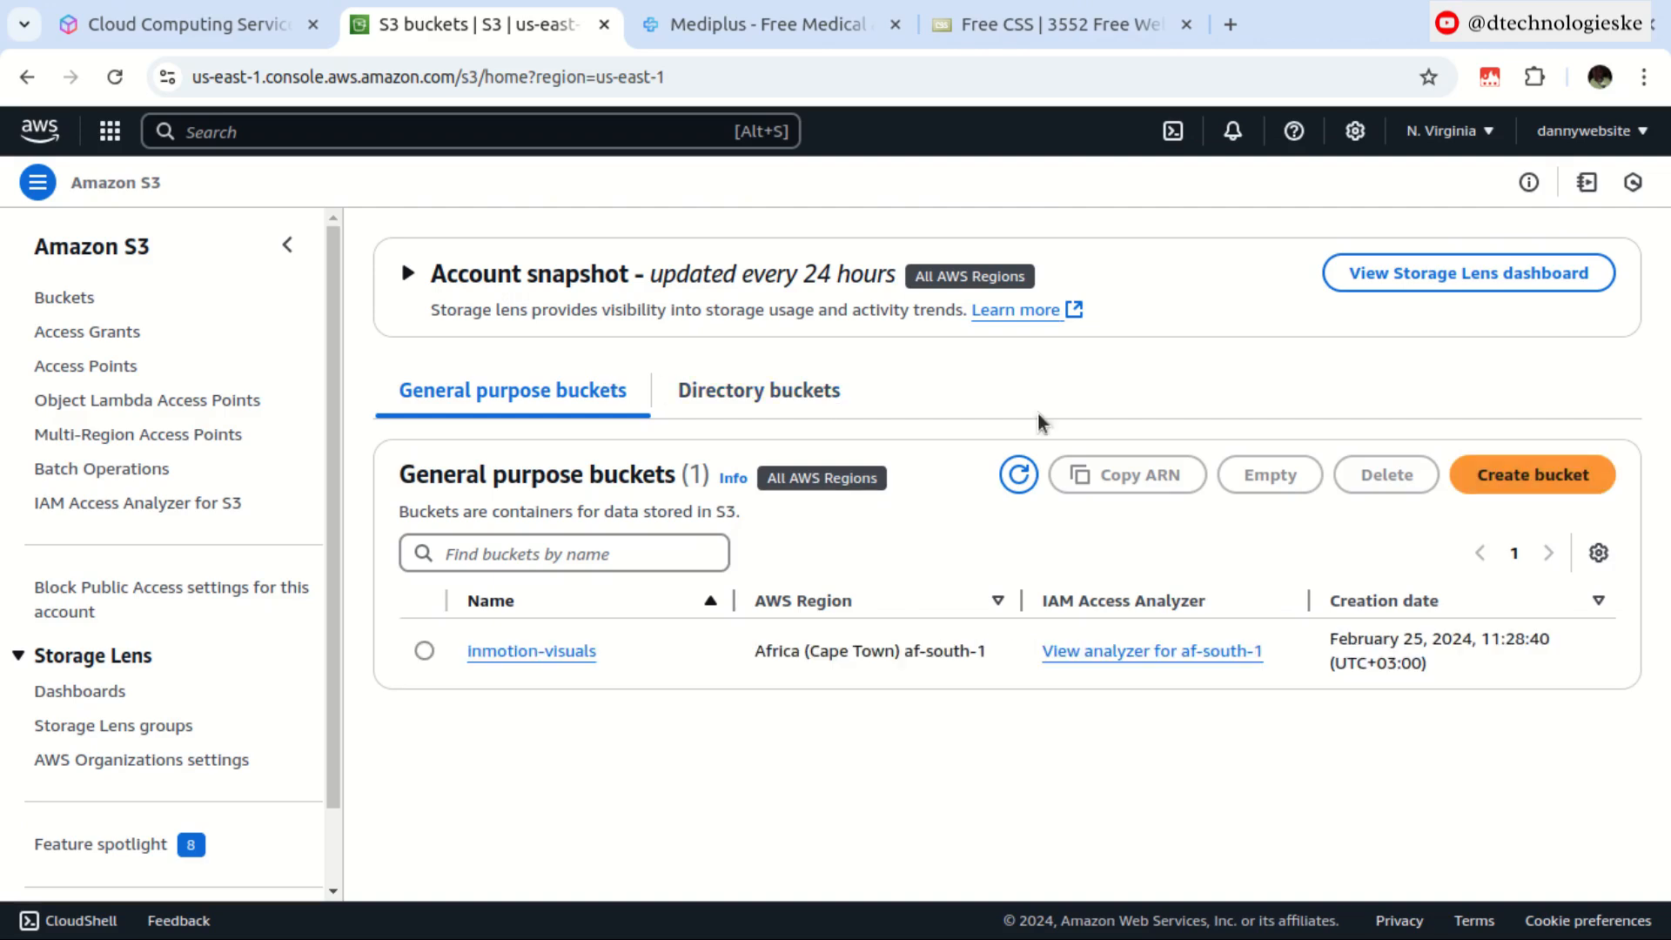
Step: Start creating a new S3 bucket and name it static-website
click(1519, 482)
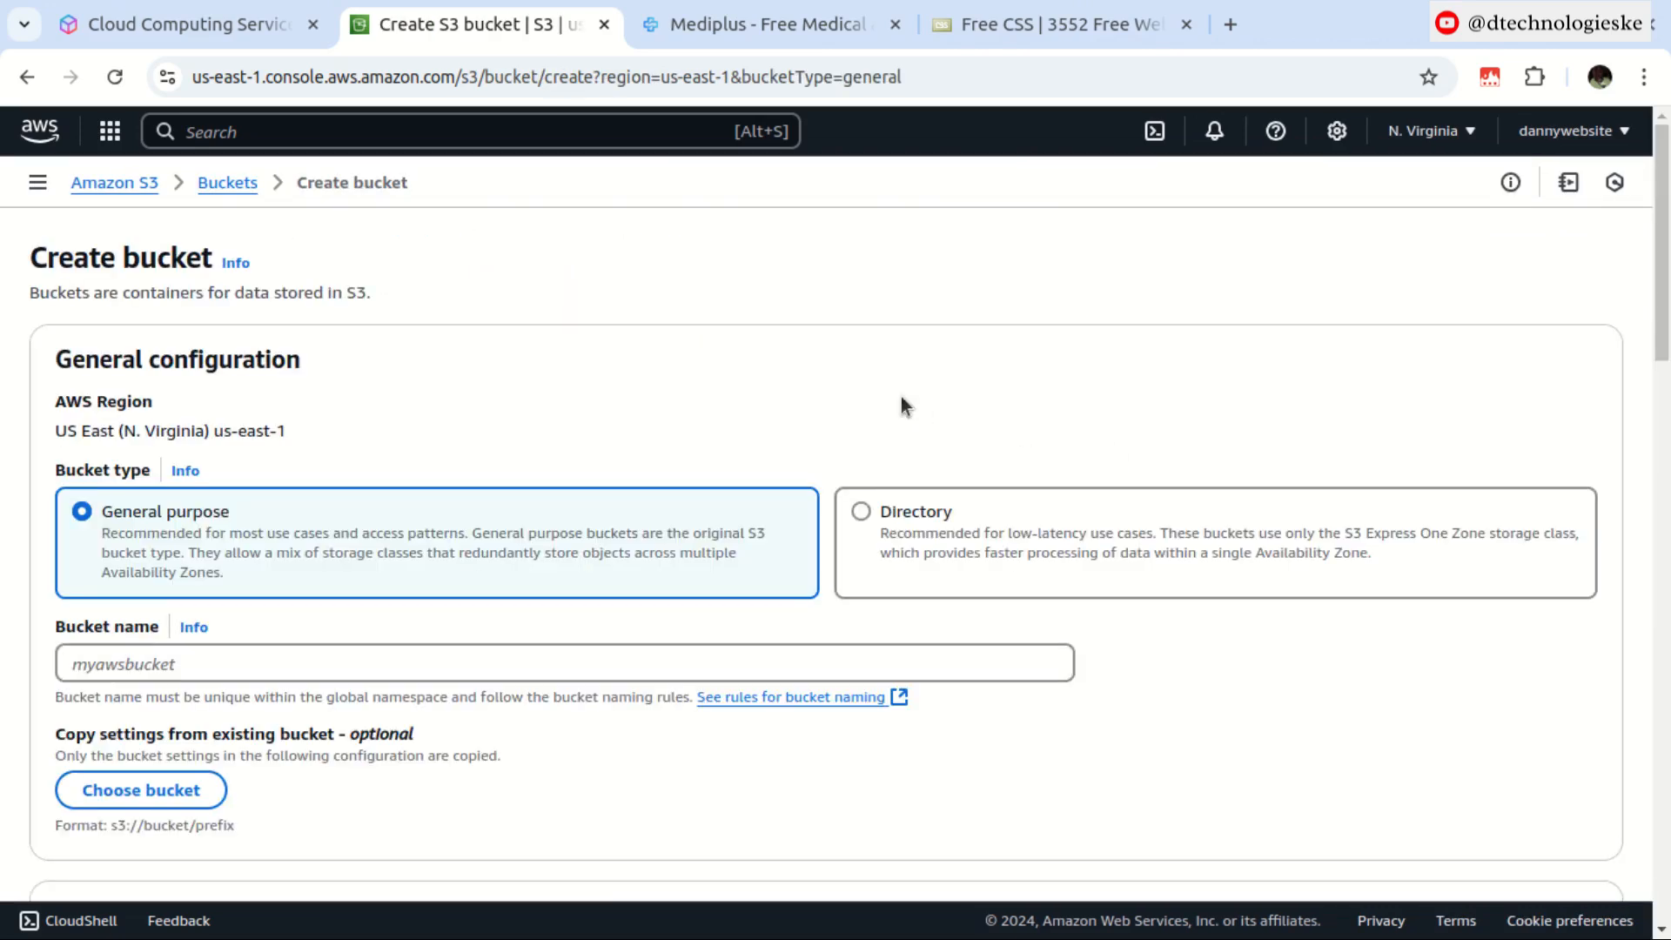
scroll(672, 353, down, 2)
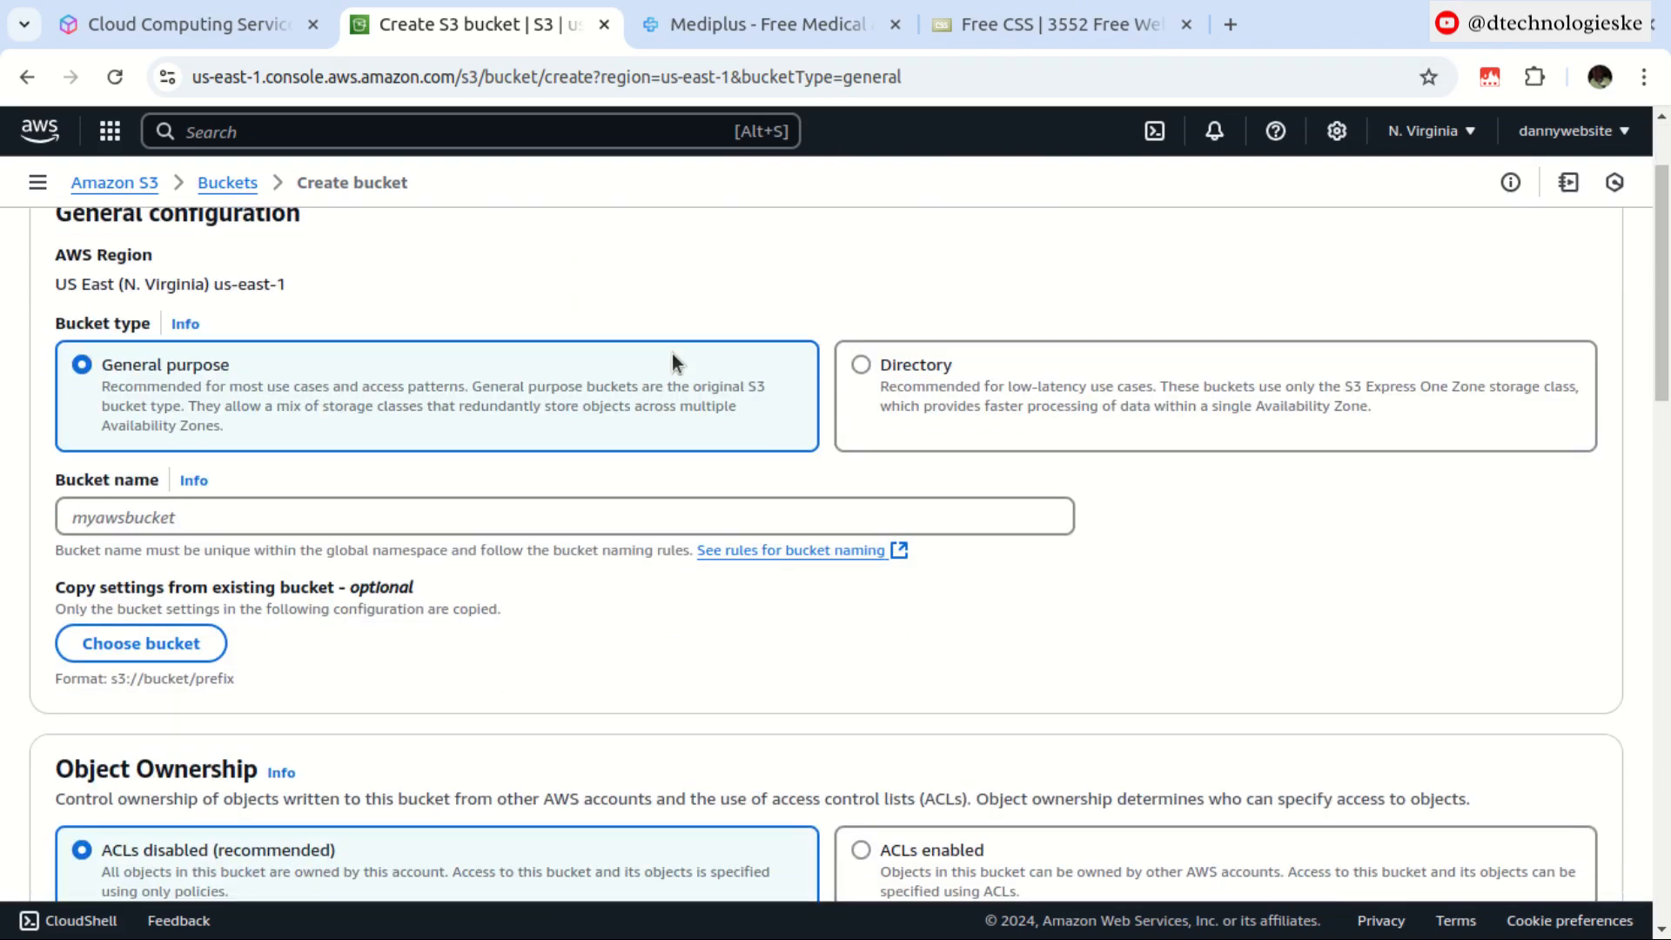
scroll(622, 322, up, 2)
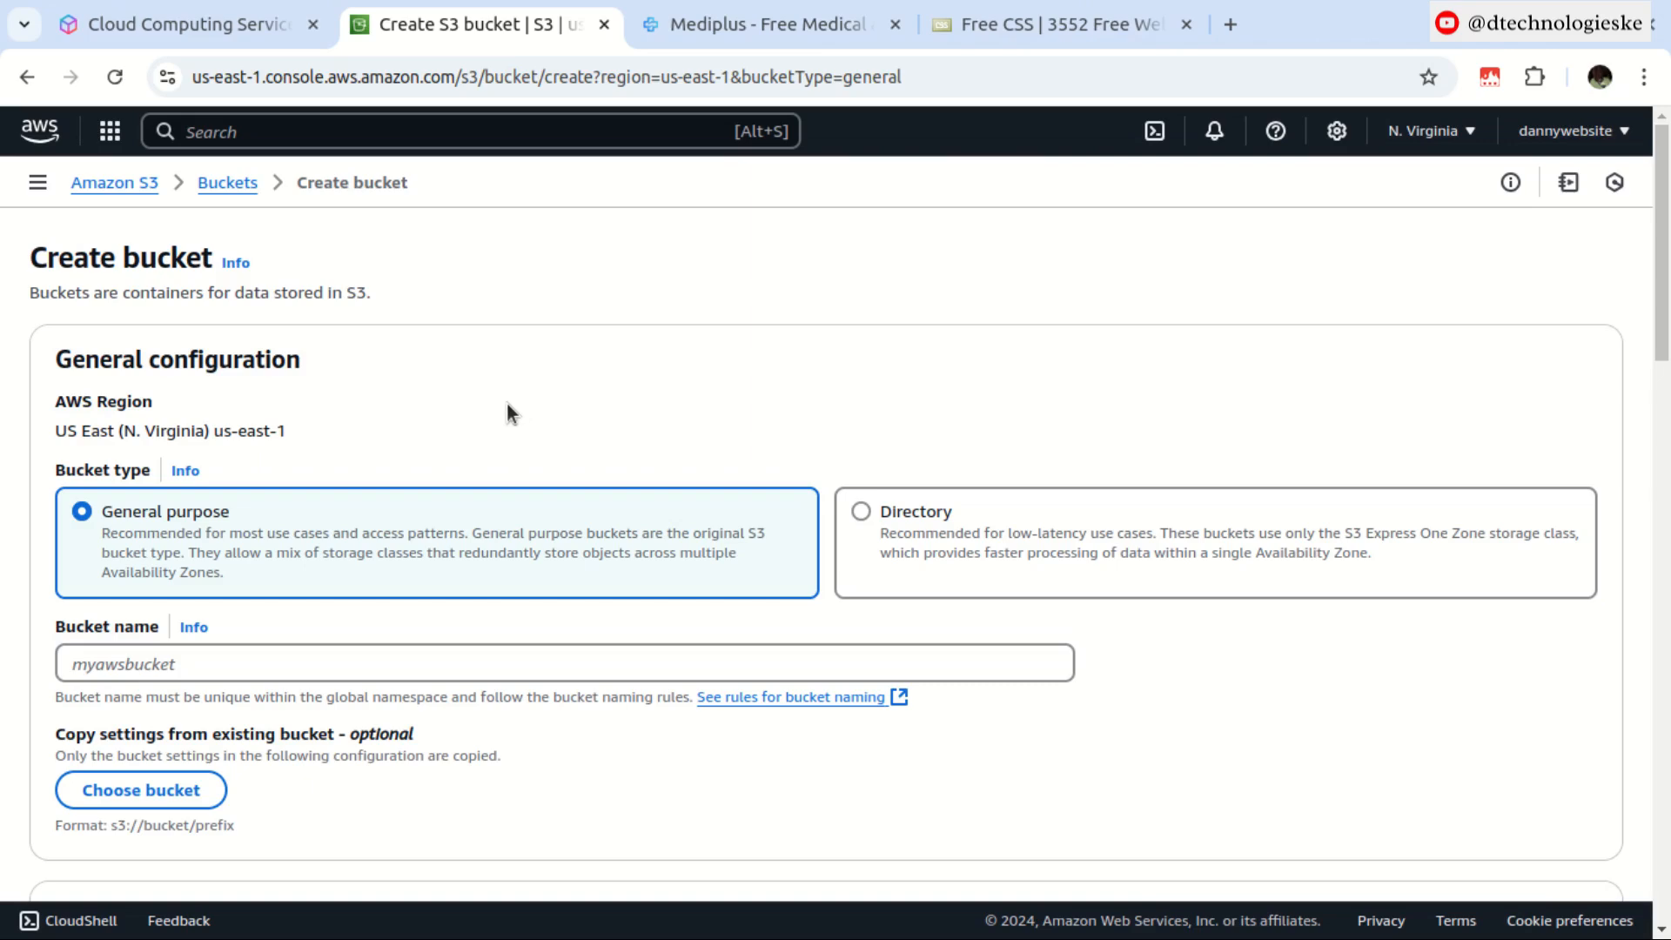
scroll(530, 390, down, 2)
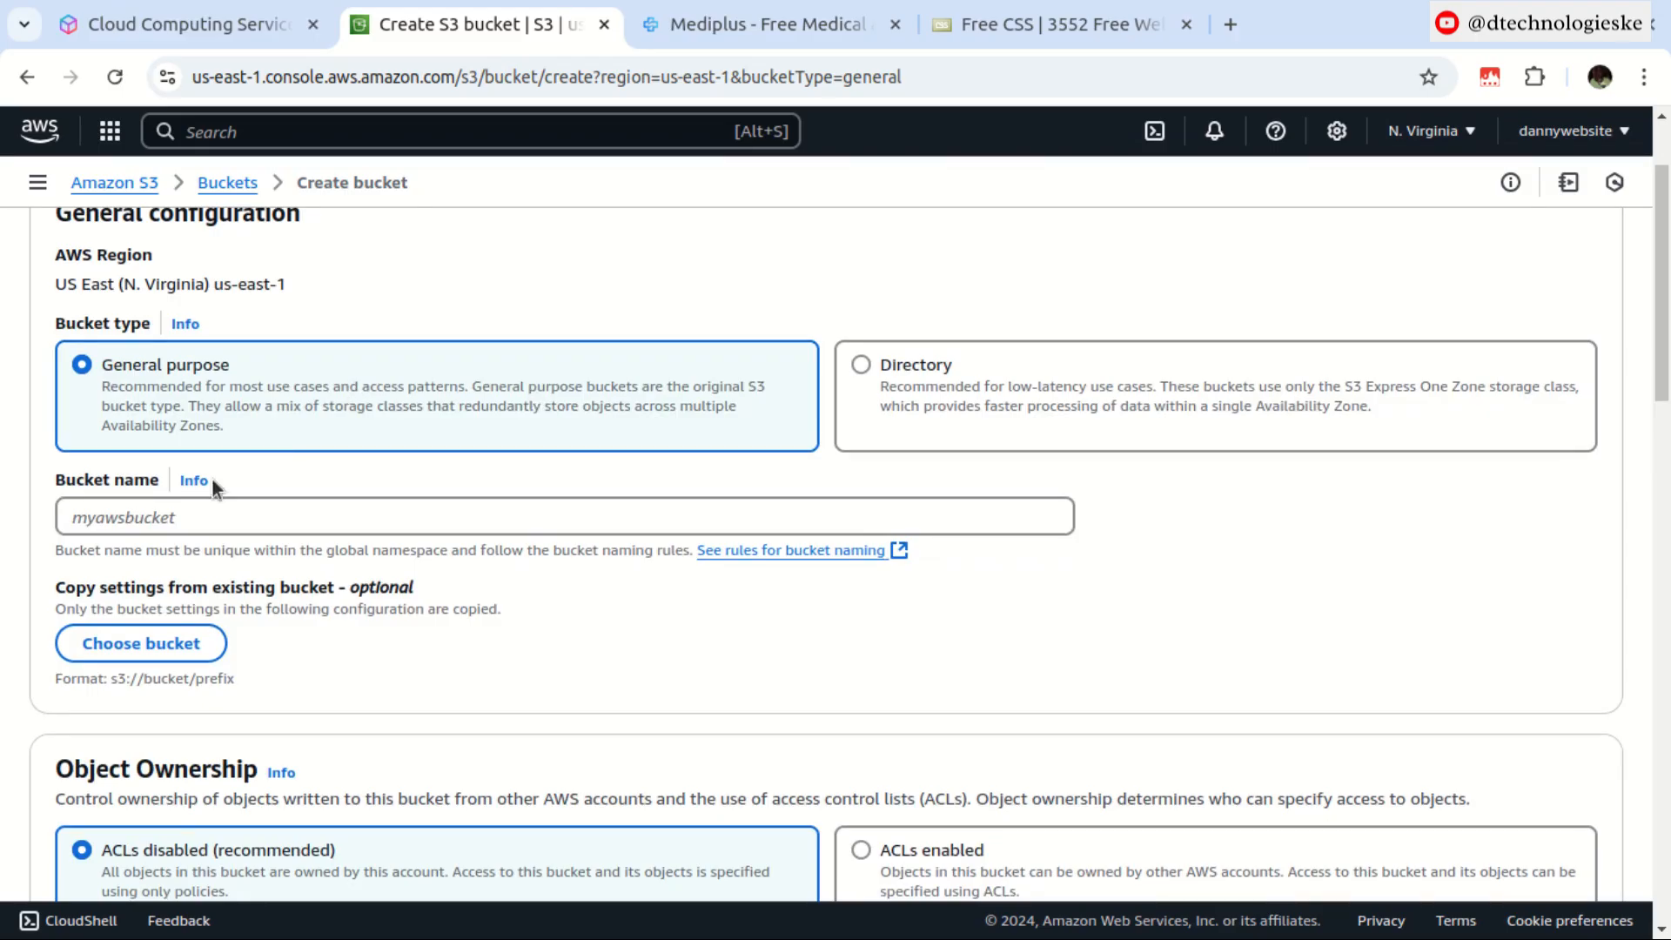
click(156, 515)
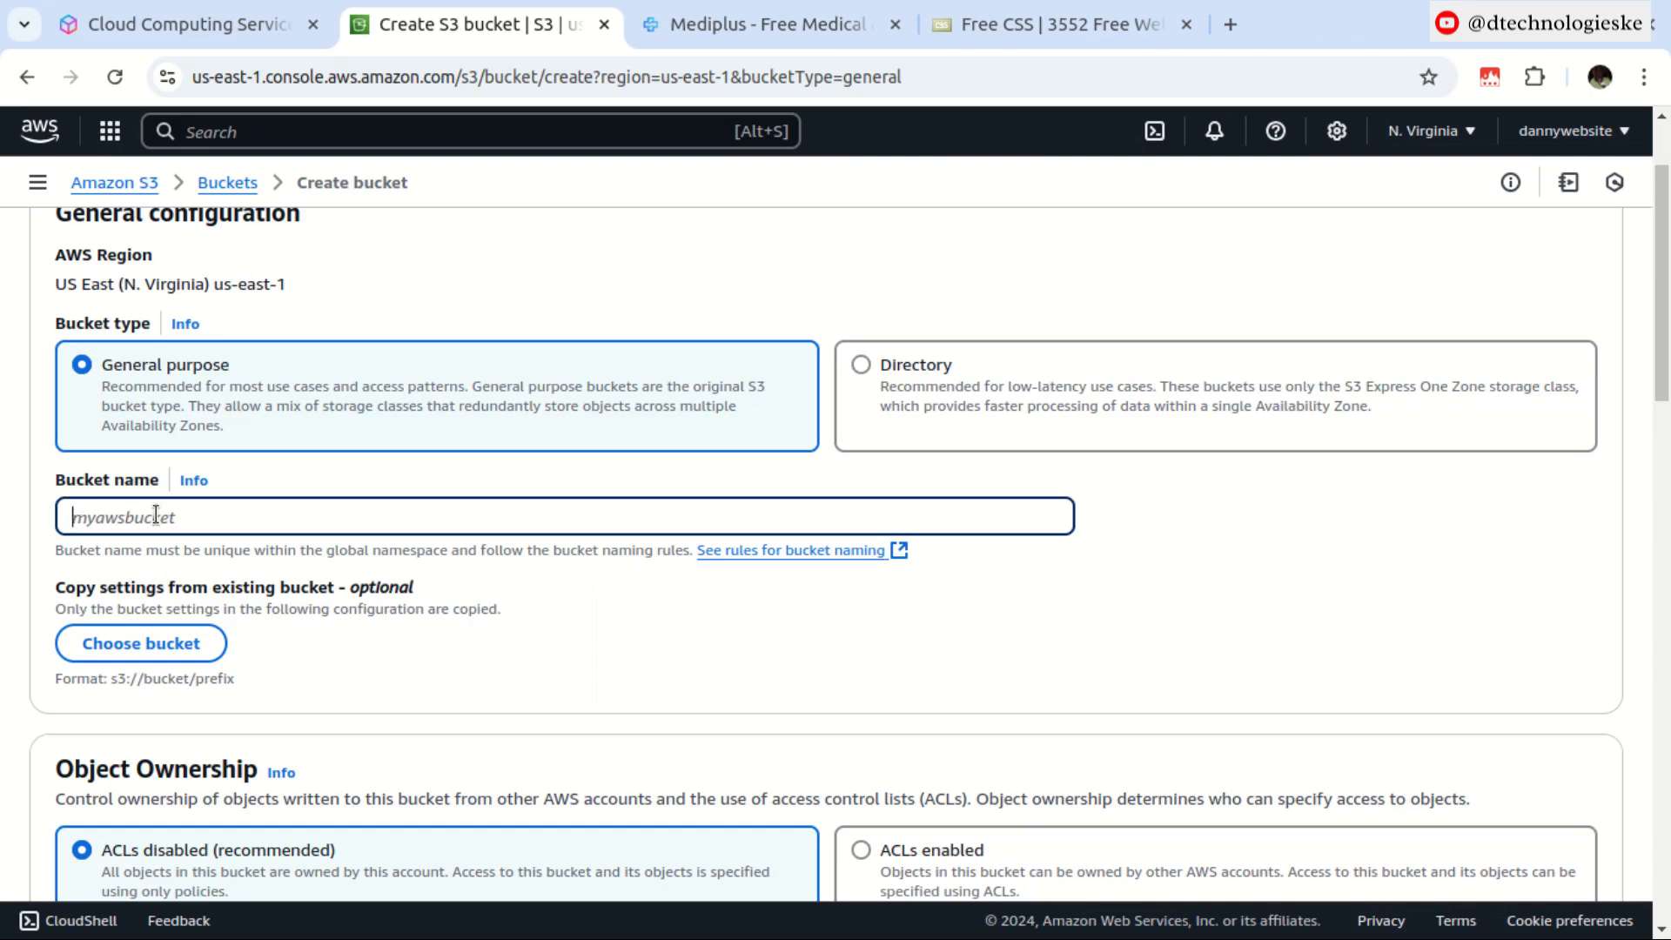
text(static-website)
Step: Turn off blocking of all public access for the bucket and acknowledge that its objects might become public
scroll(264, 539, down, 2)
scroll(263, 536, down, 2)
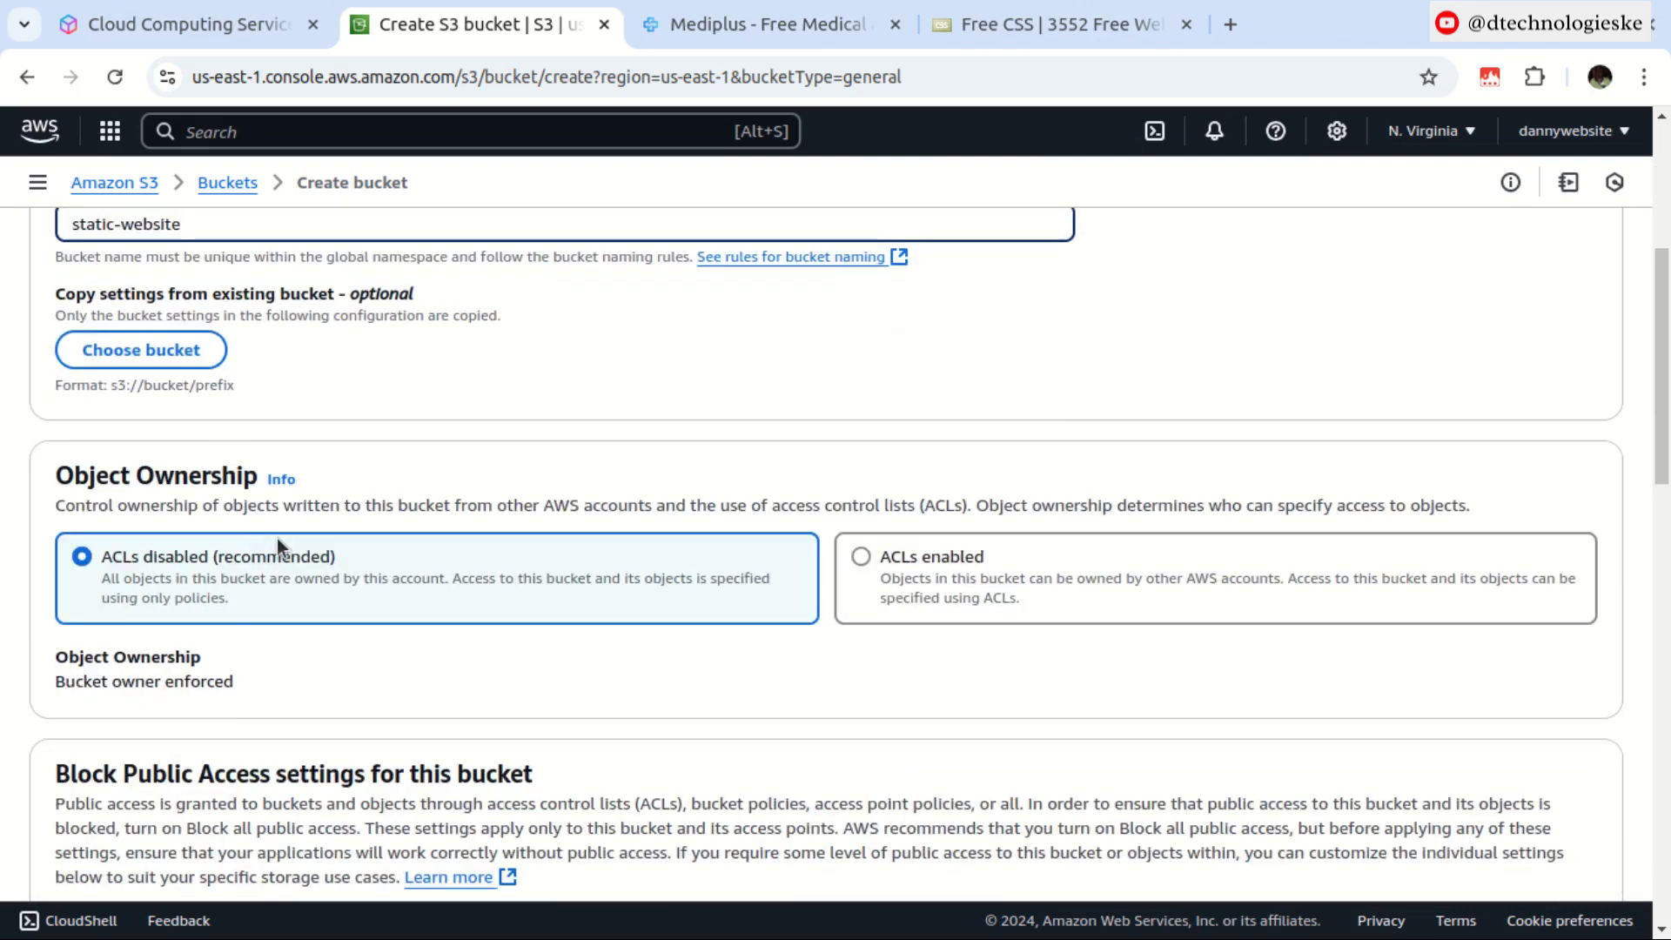
scroll(388, 573, down, 6)
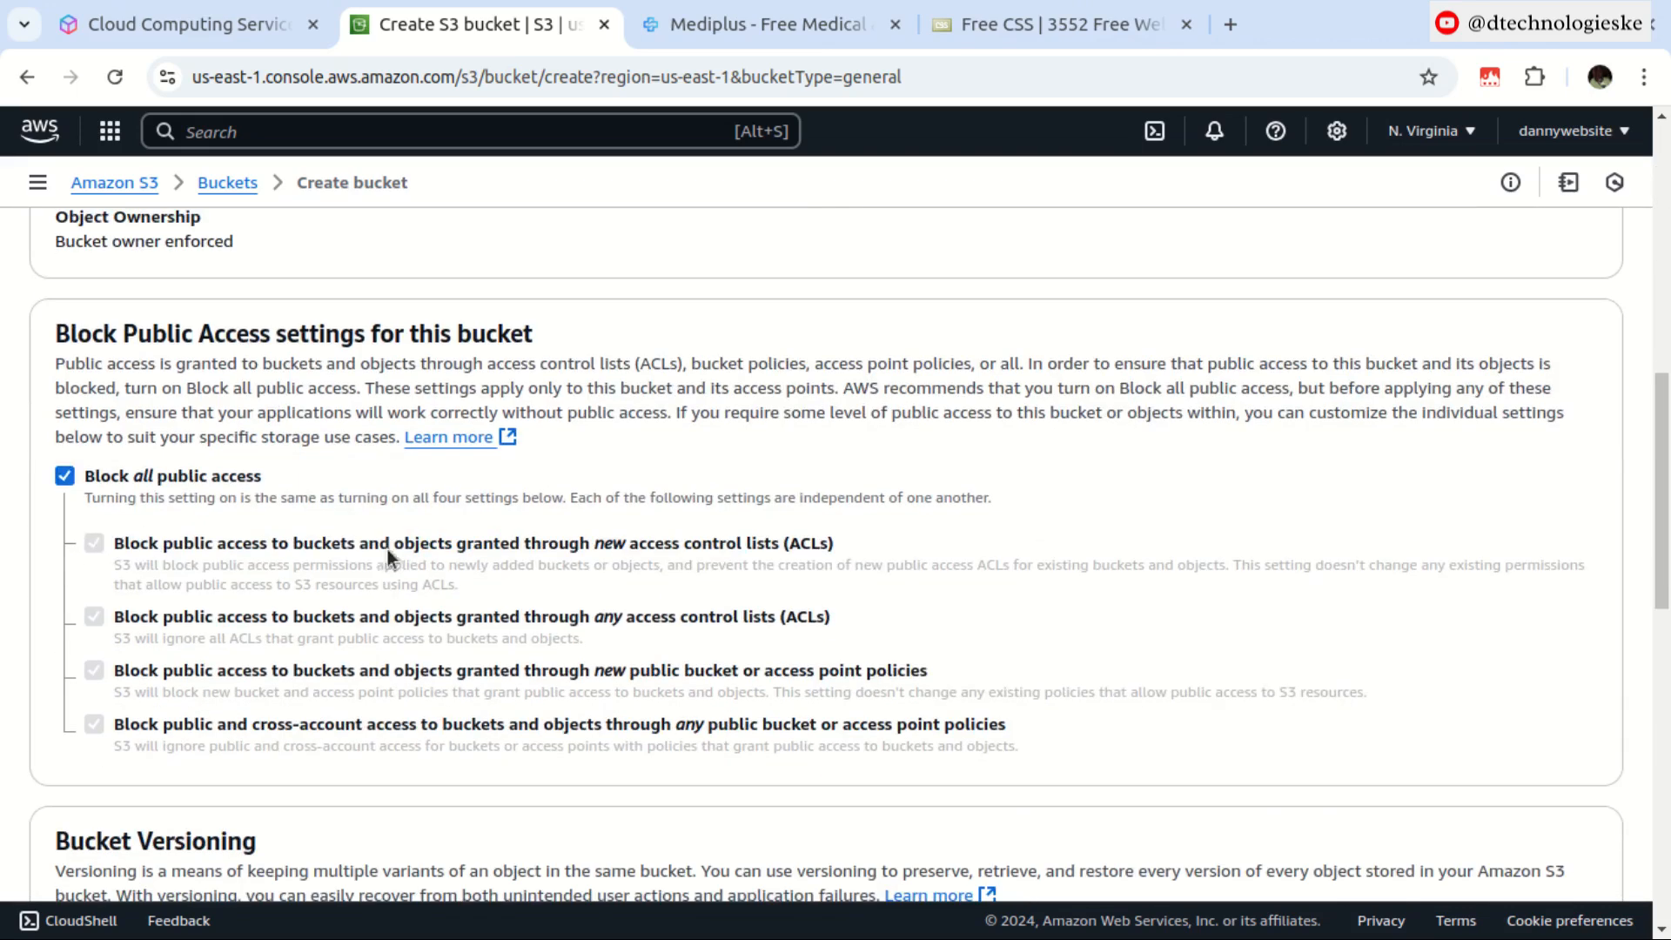
click(63, 474)
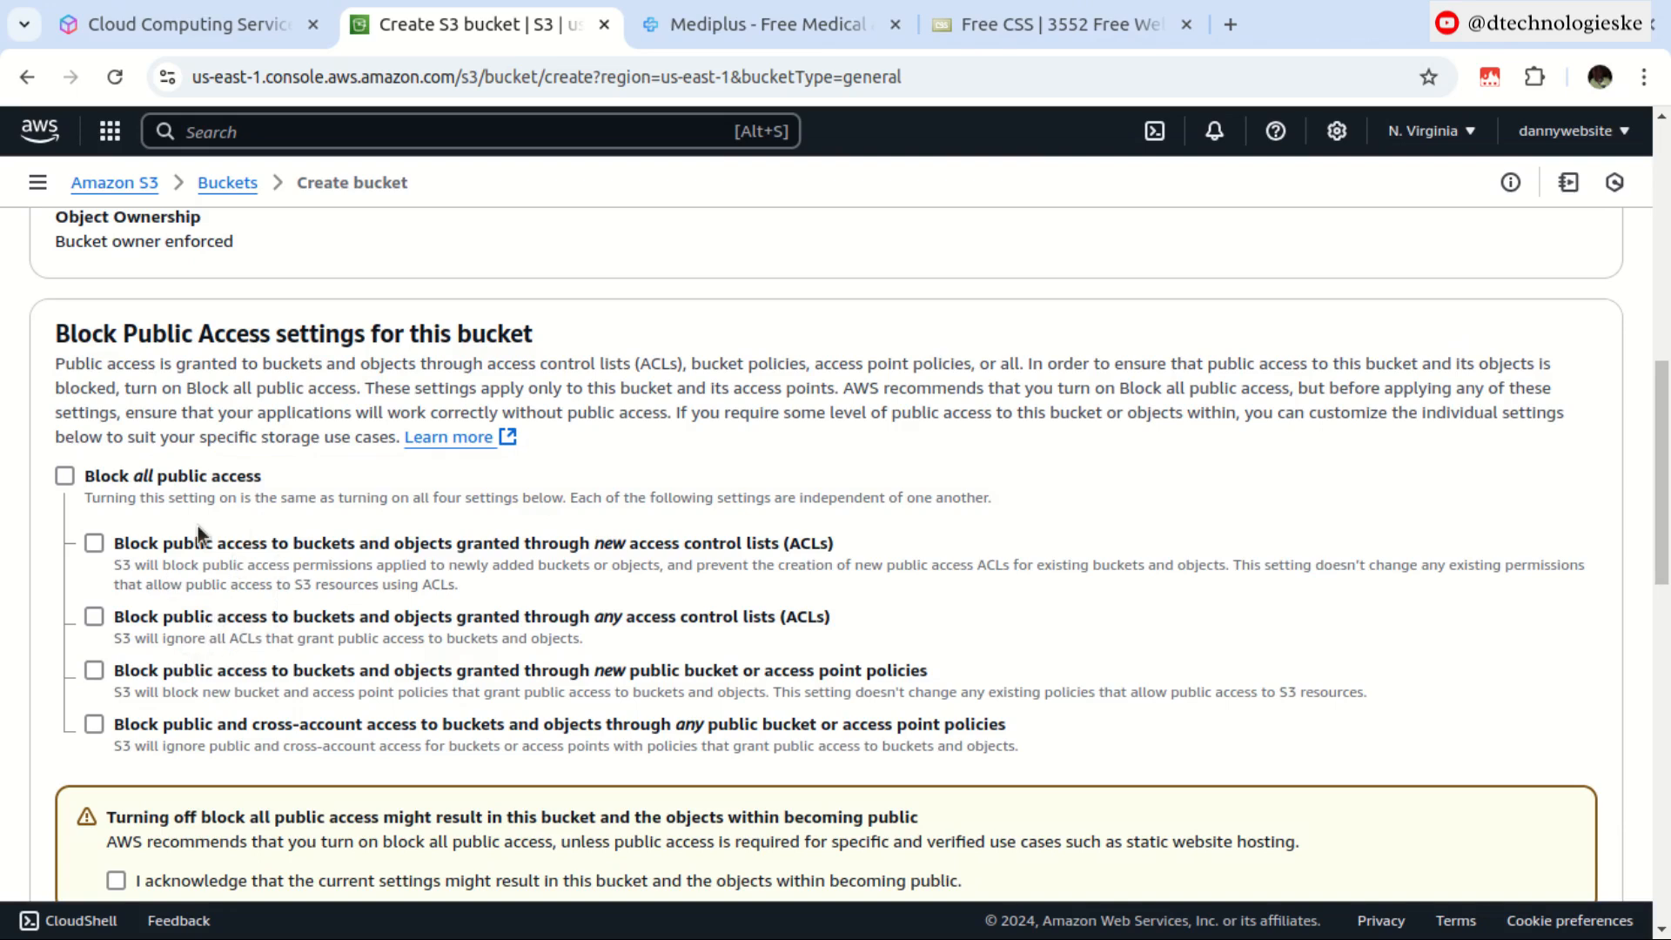
scroll(186, 500, down, 5)
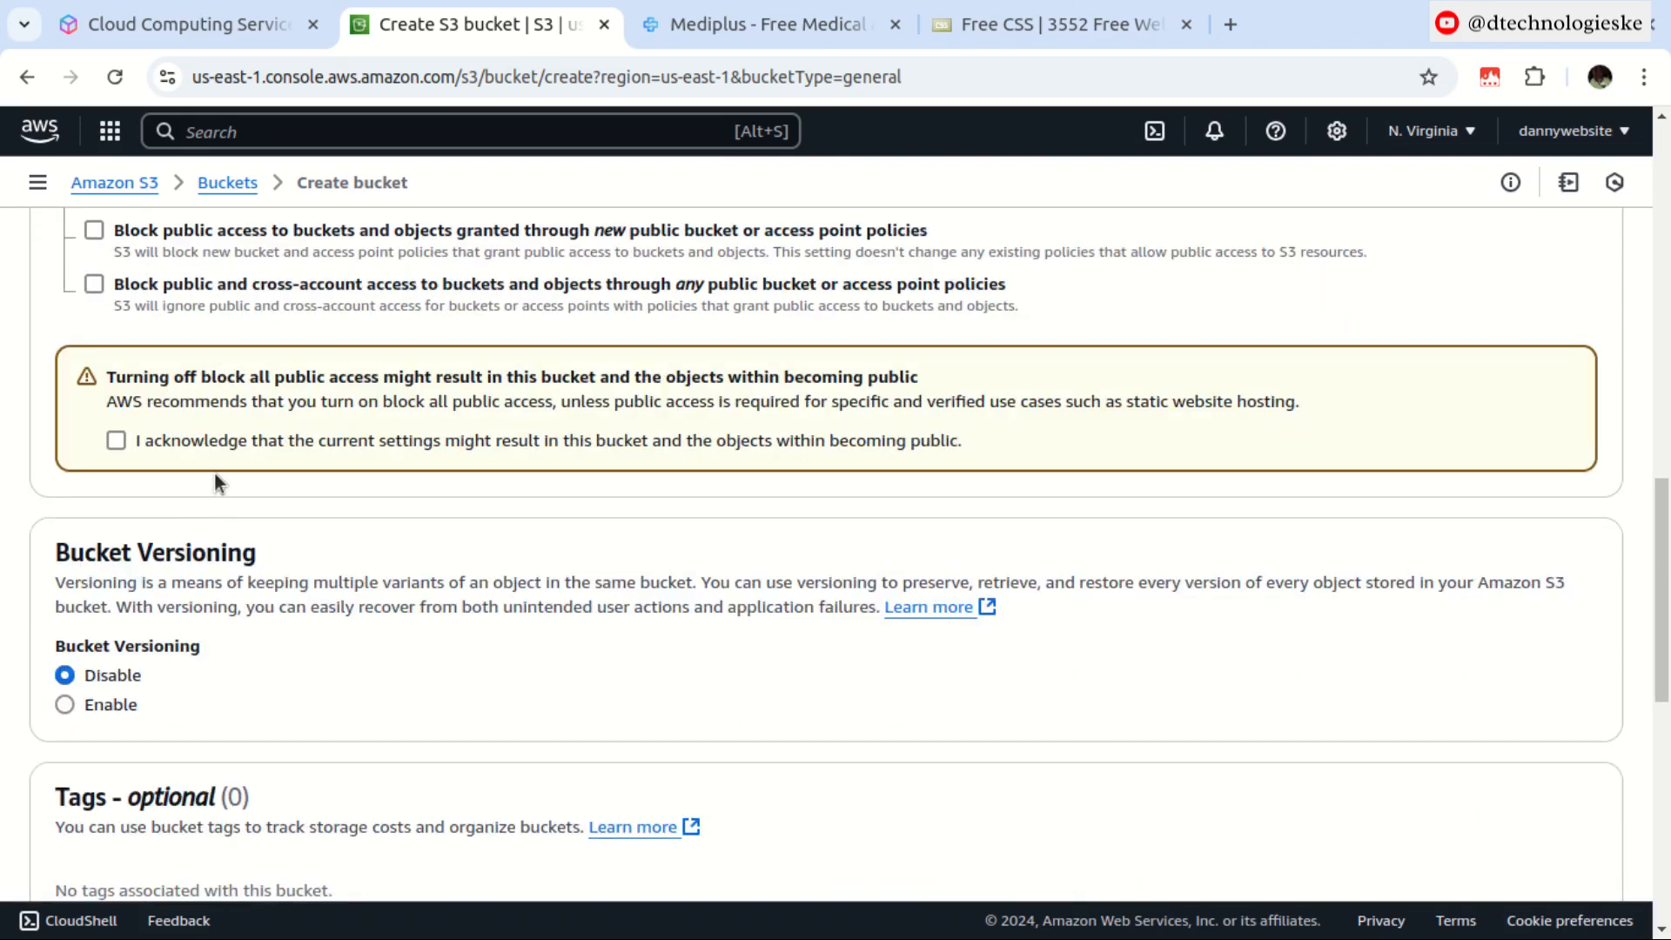
scroll(261, 441, up, 2)
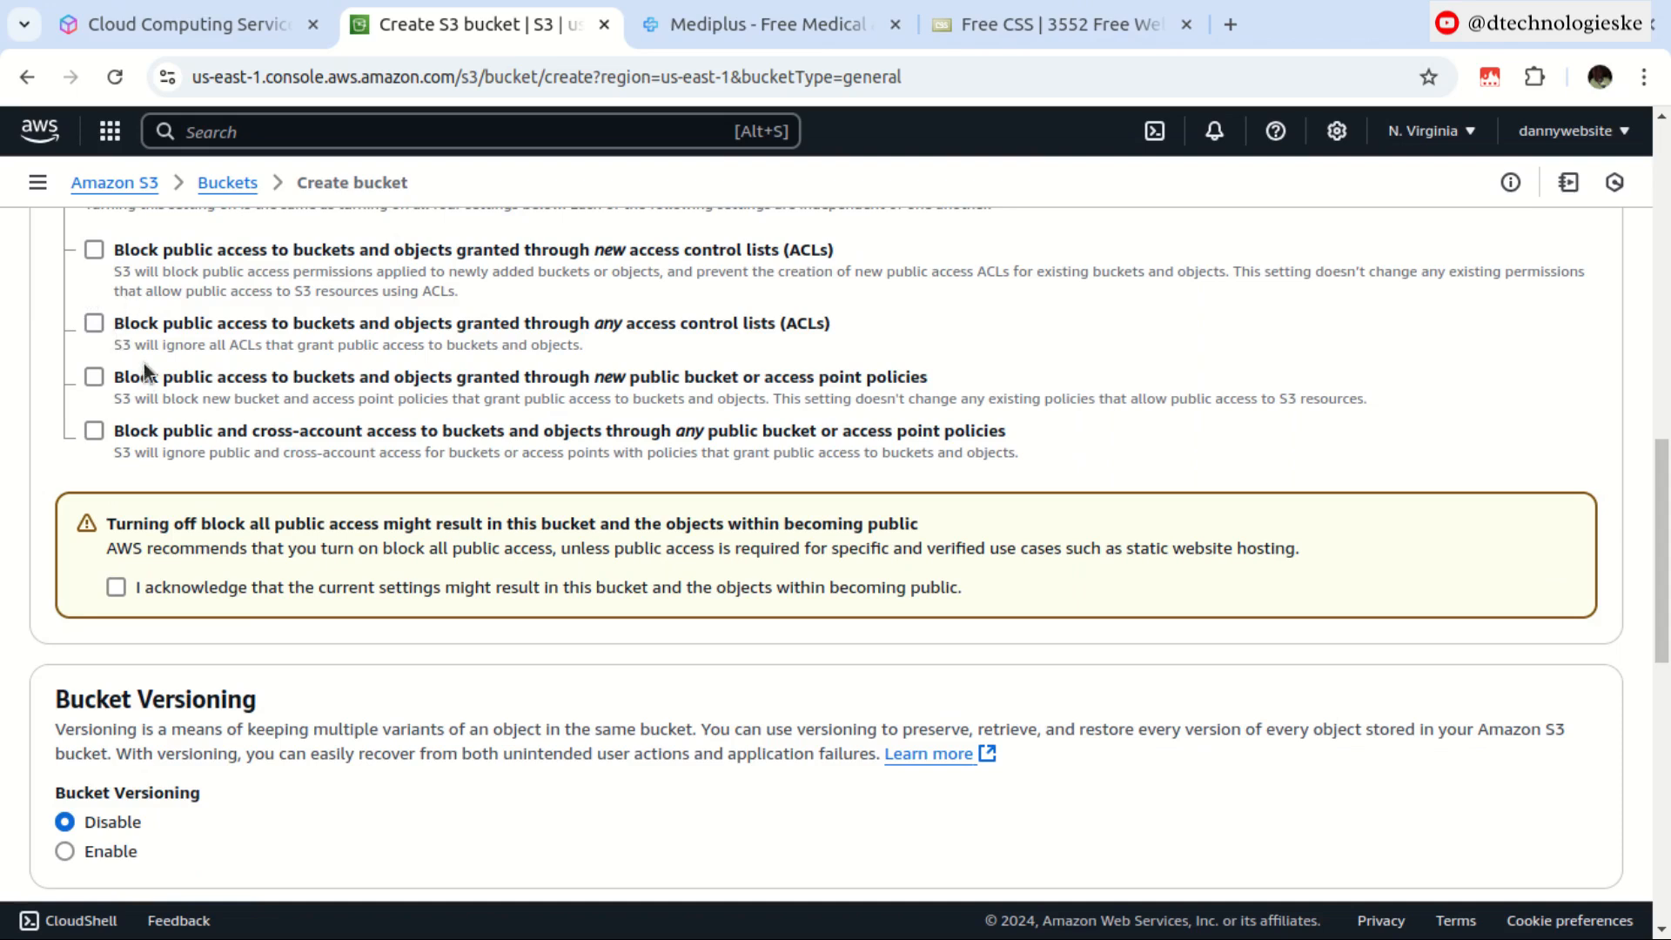
click(116, 588)
Step: Try to create the bucket, leaving the versioning, tags and encryption settings at their defaults
scroll(148, 473, up, 3)
scroll(219, 474, down, 7)
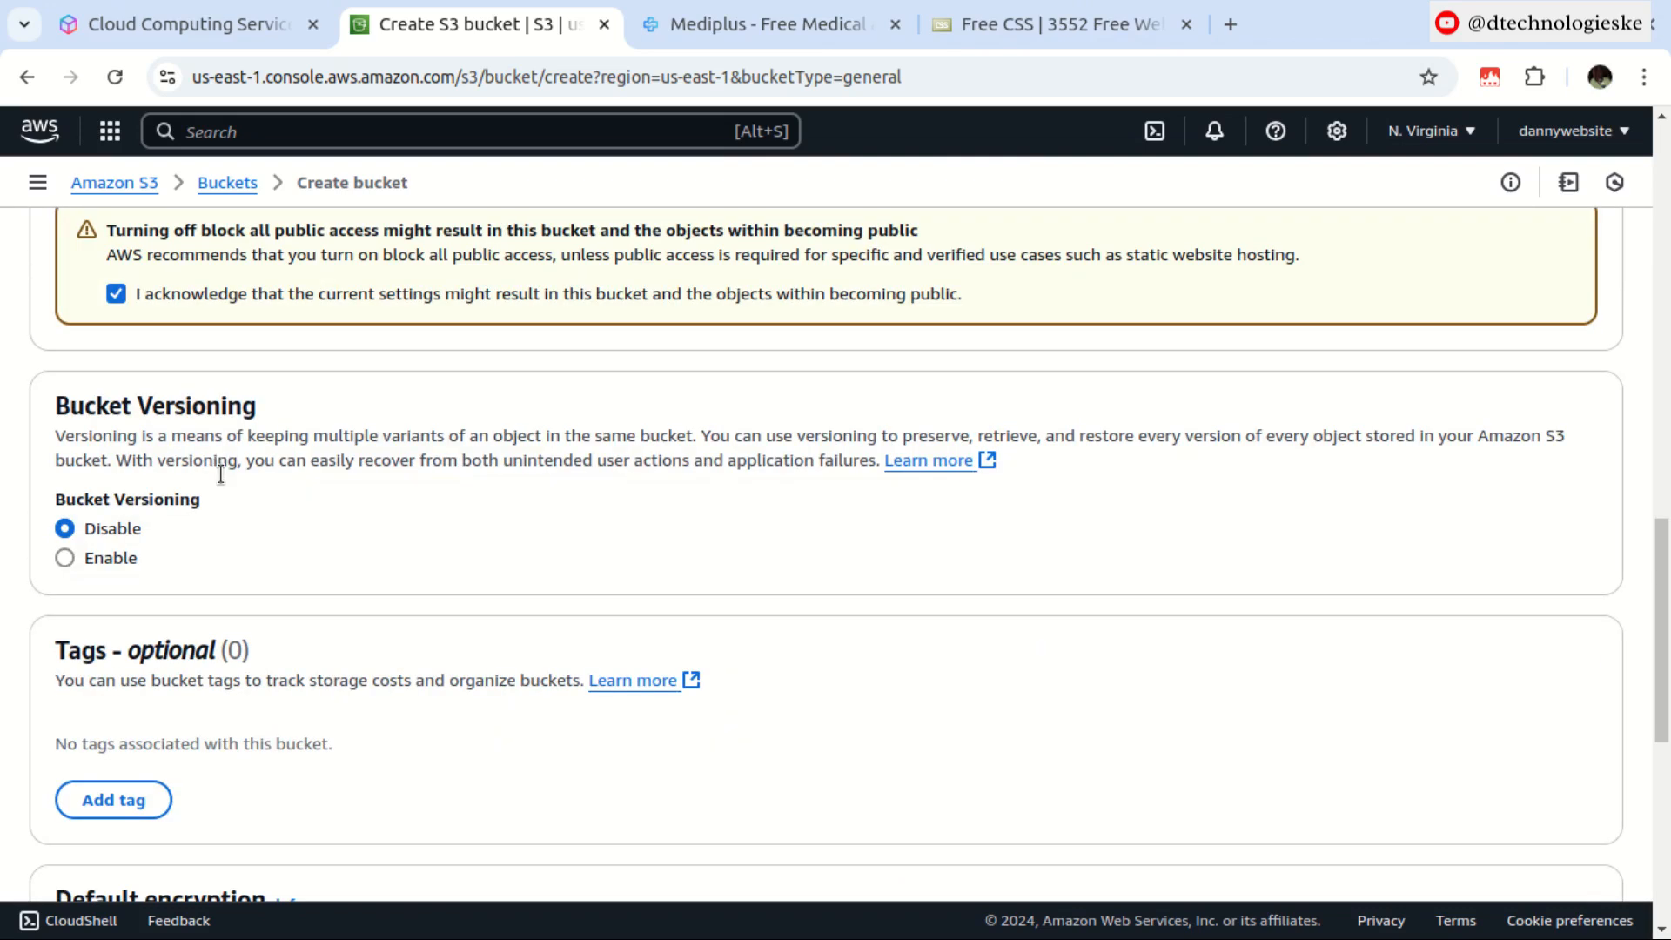
scroll(169, 509, down, 3)
scroll(169, 508, down, 5)
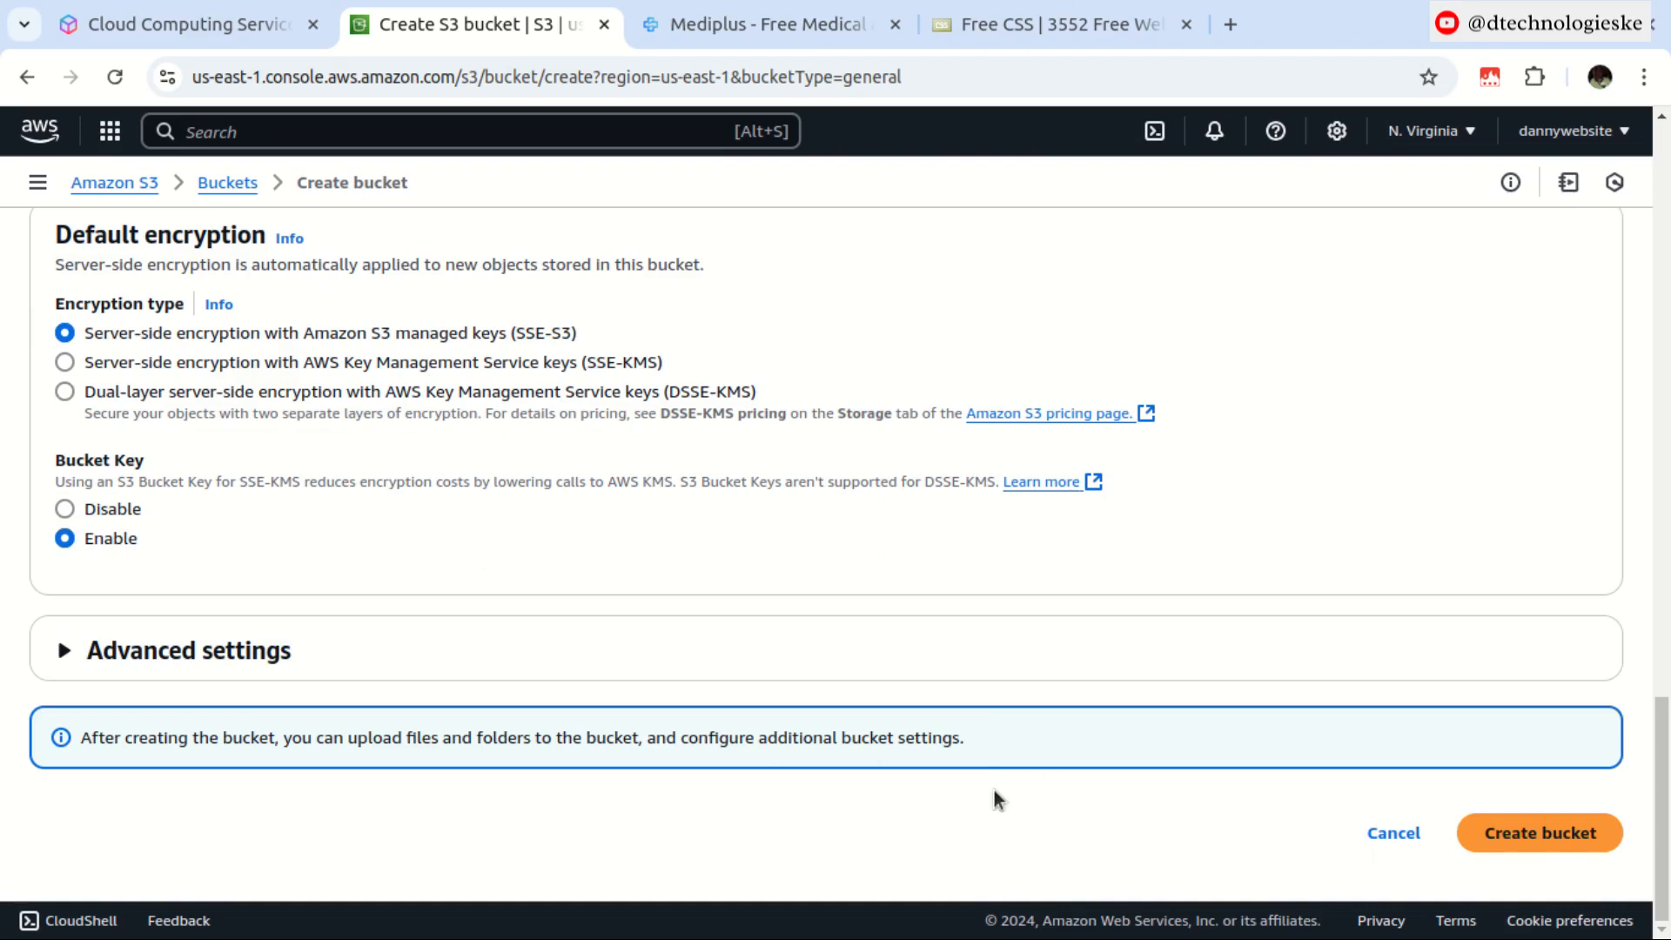
click(1546, 838)
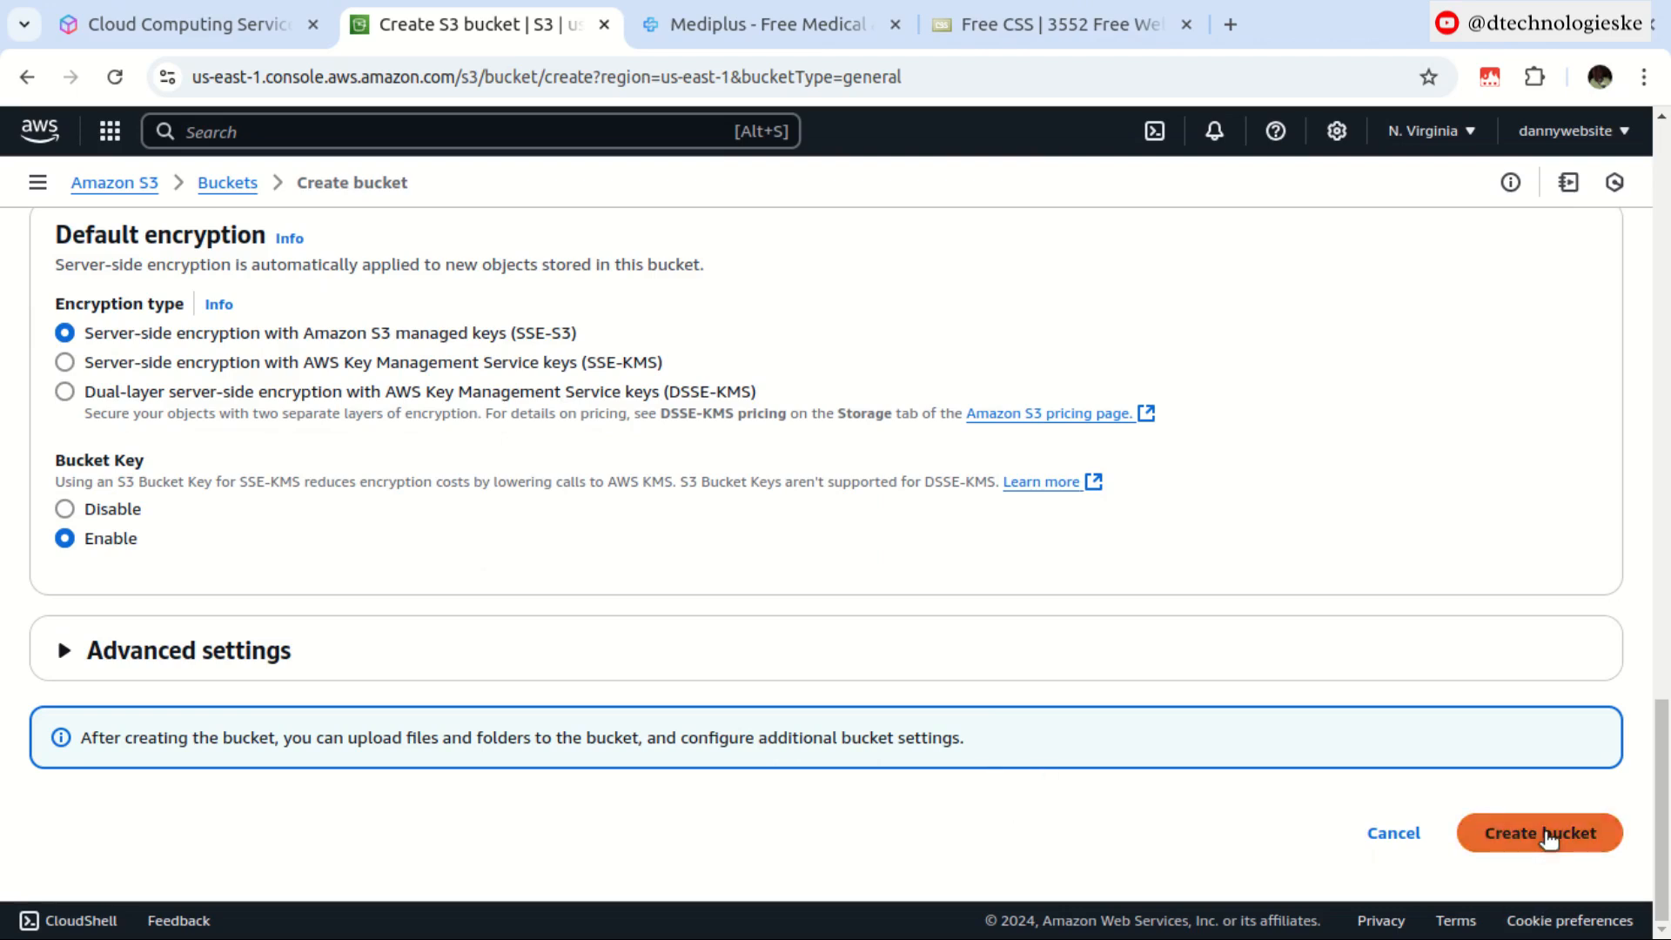
Step: Add the prefix dtech- to the bucket name so it reads dtech-static-website
scroll(364, 421, up, 6)
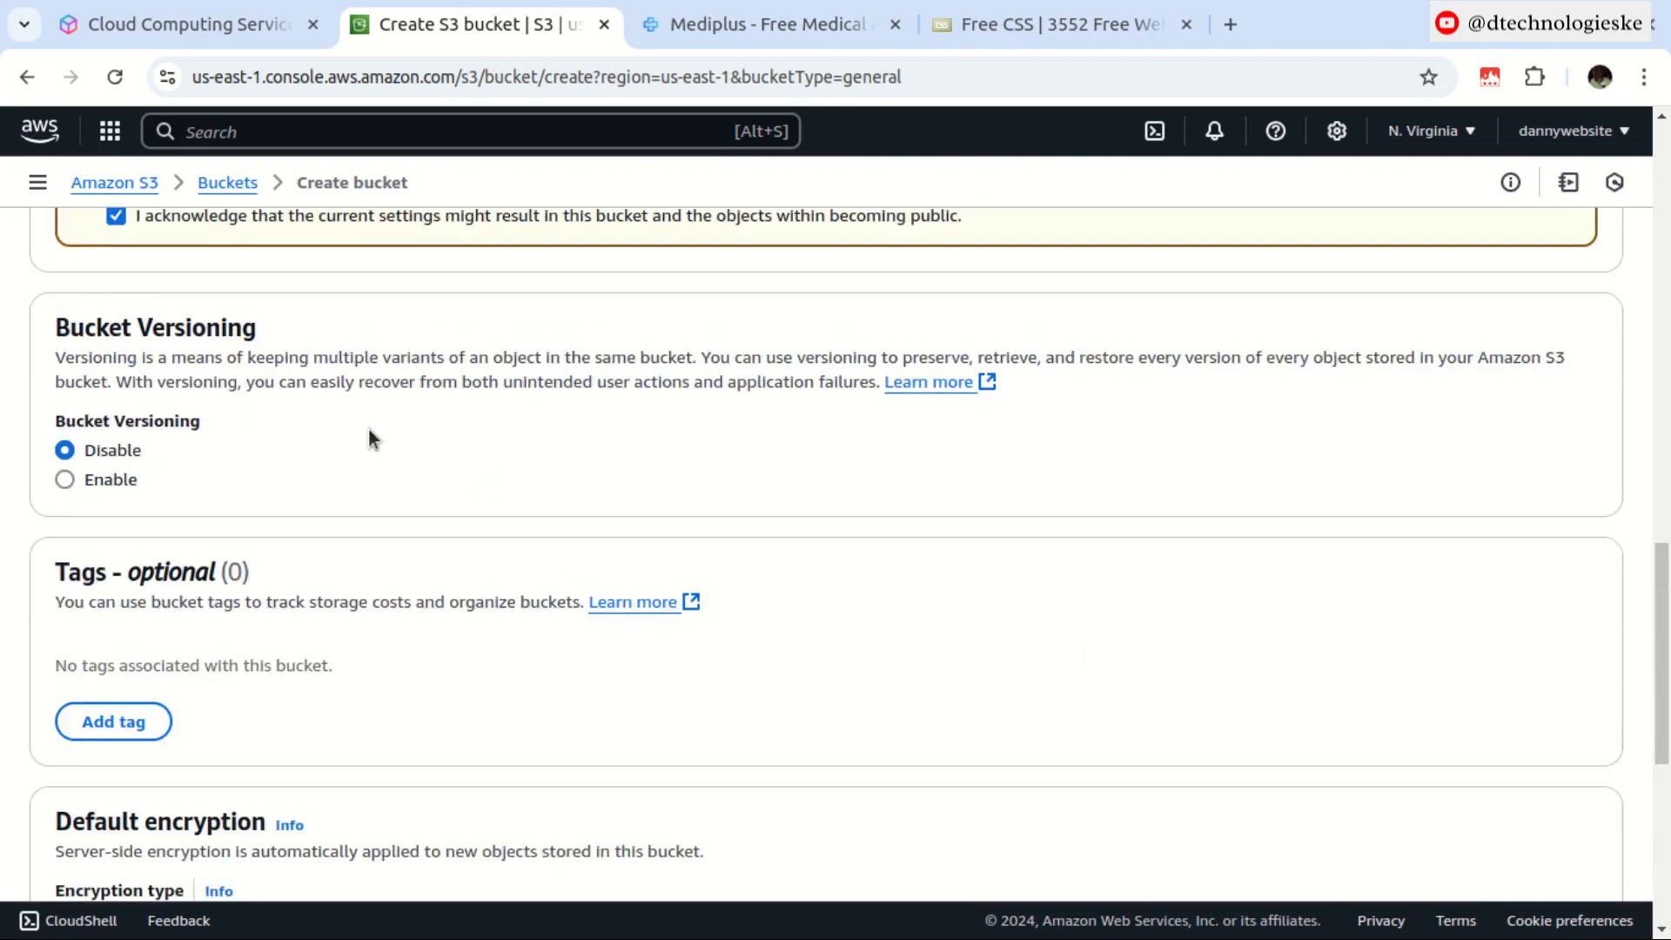
scroll(369, 428, up, 15)
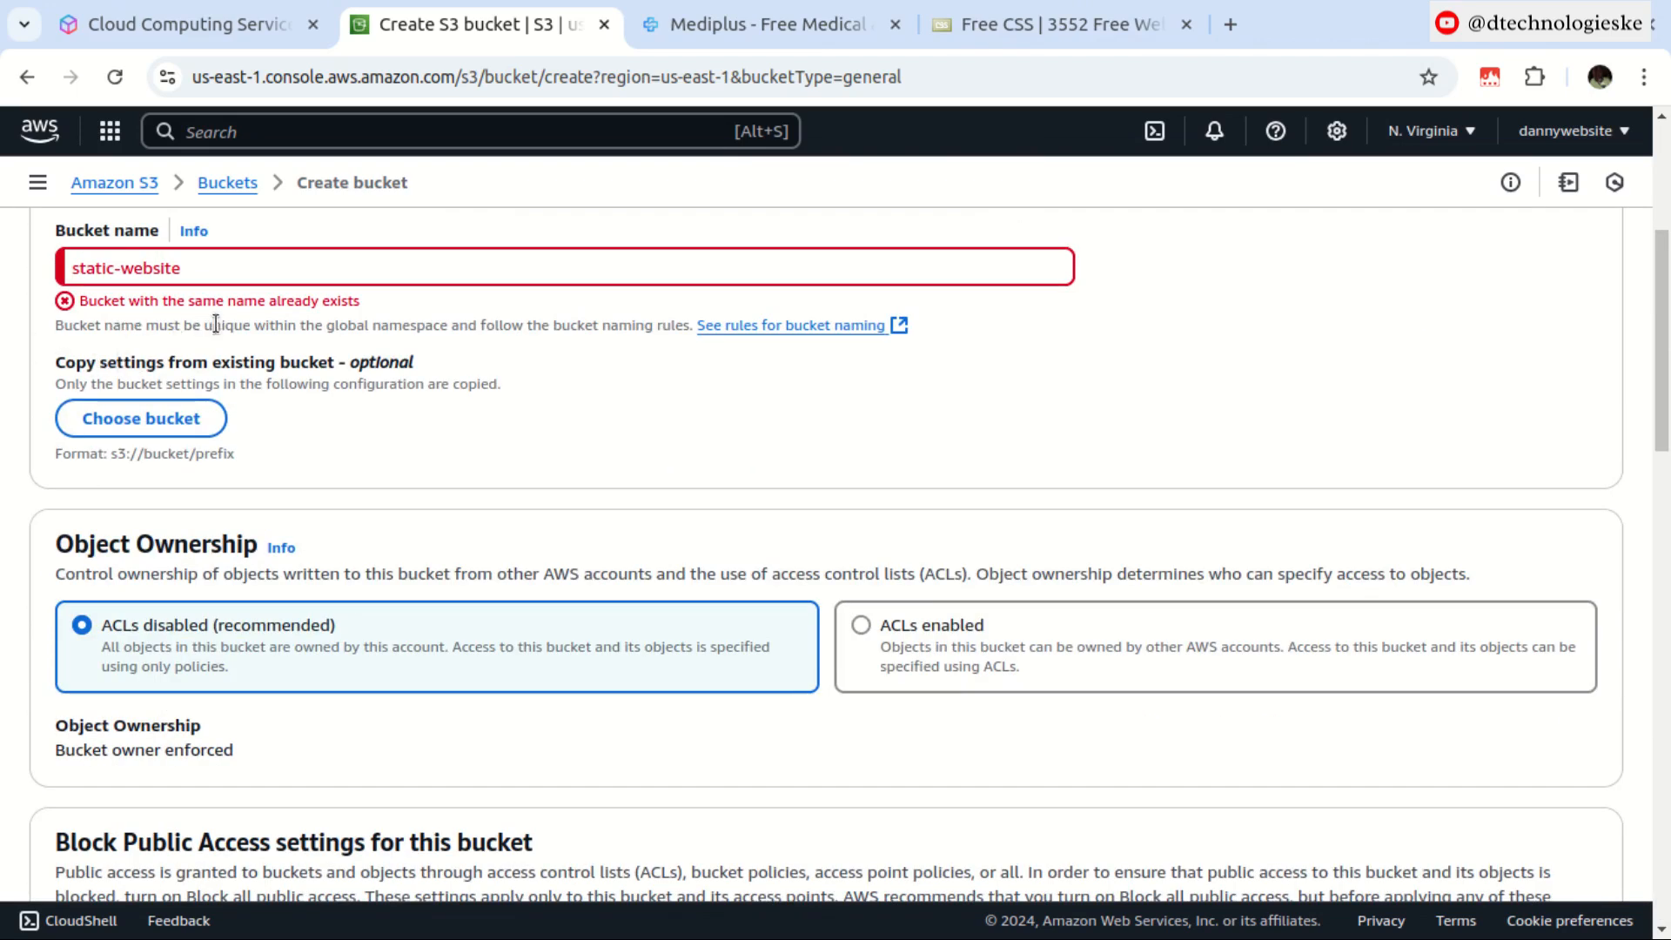
click(74, 266)
text(dtech-)
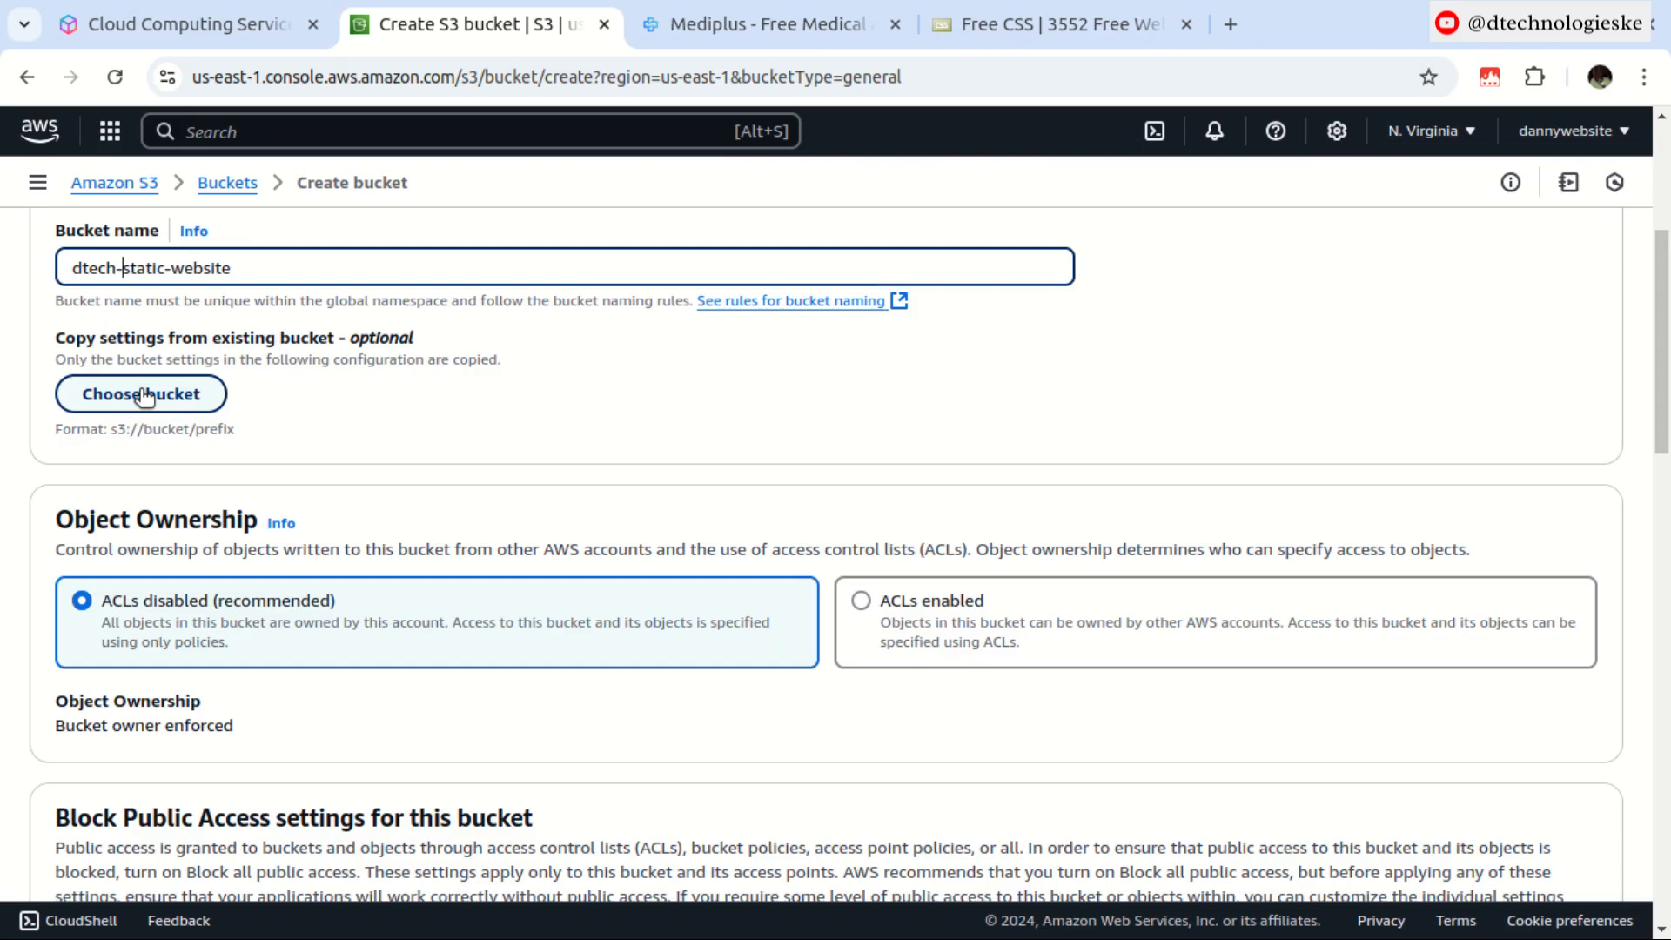
Step: Create the dtech-static-website bucket, leaving the tags and default encryption settings as they are
scroll(418, 522, down, 7)
scroll(558, 584, down, 10)
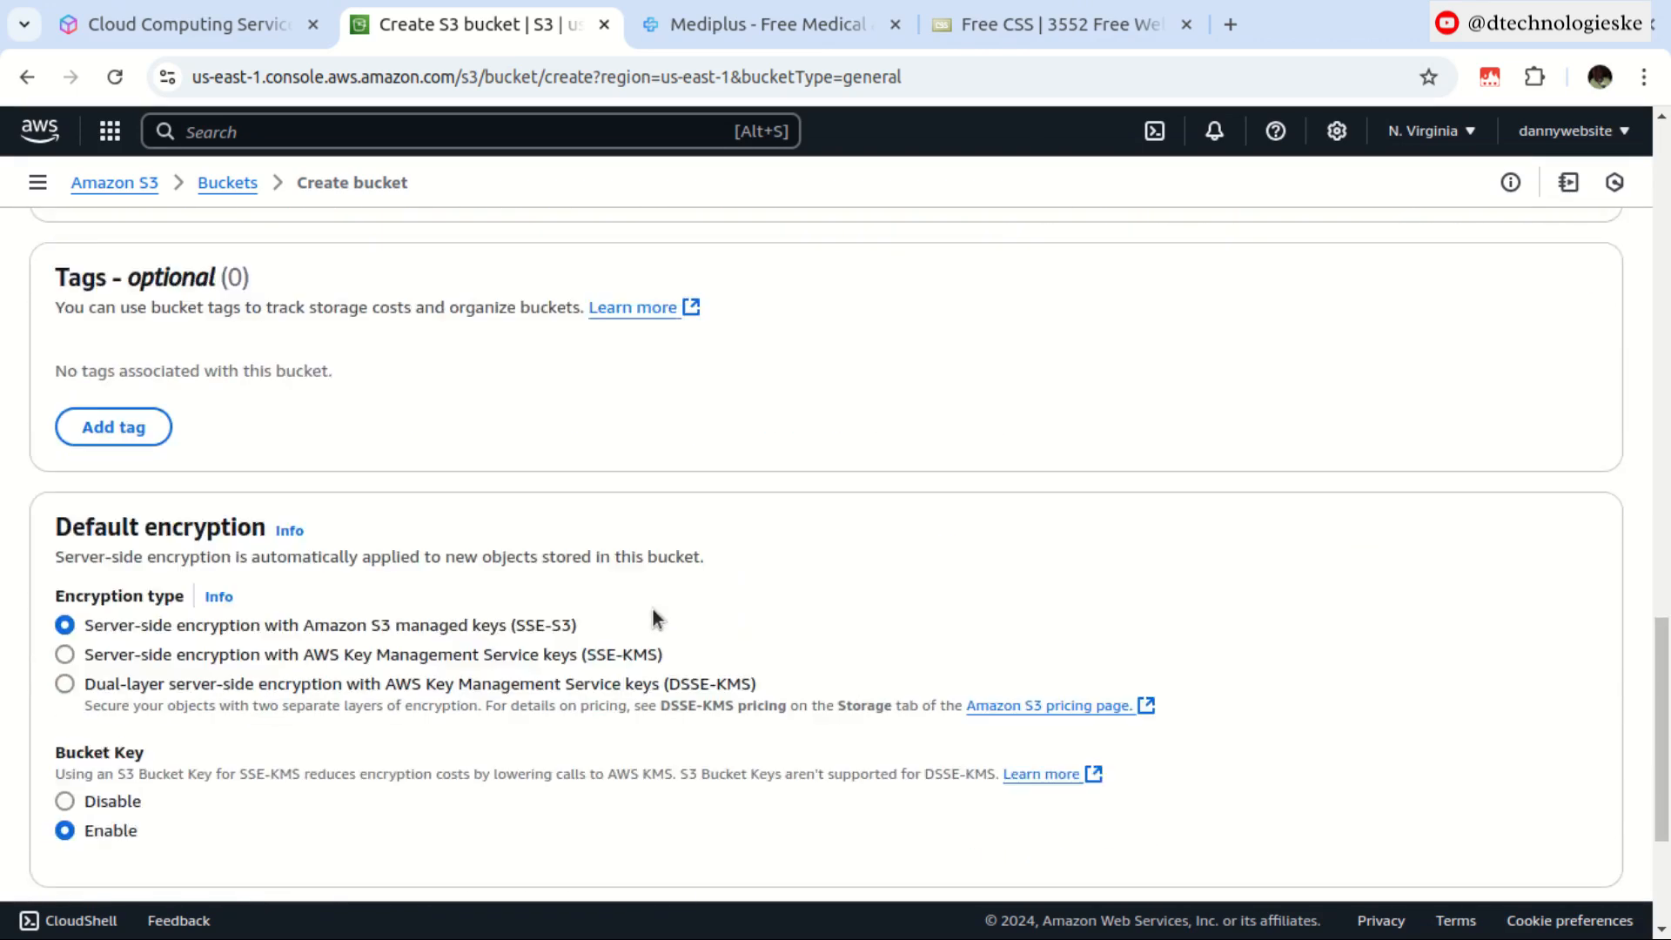
click(1540, 834)
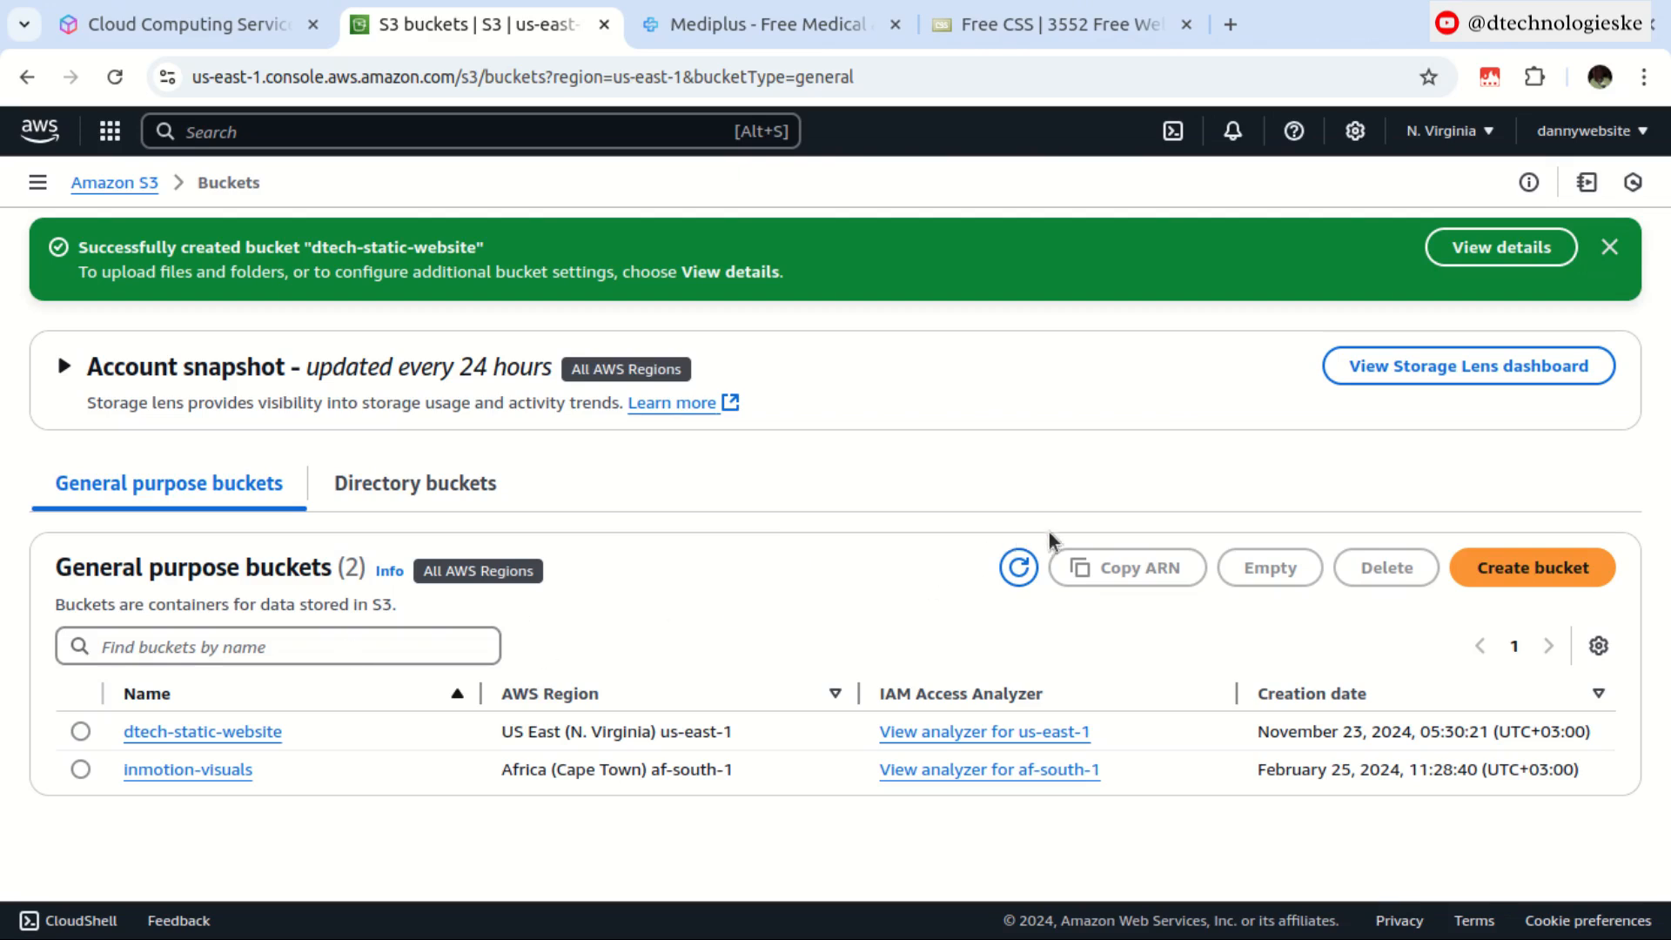
Step: Start an upload to the dtech-static-website bucket and look over the mediplus-lite template folder in the file manager
click(198, 734)
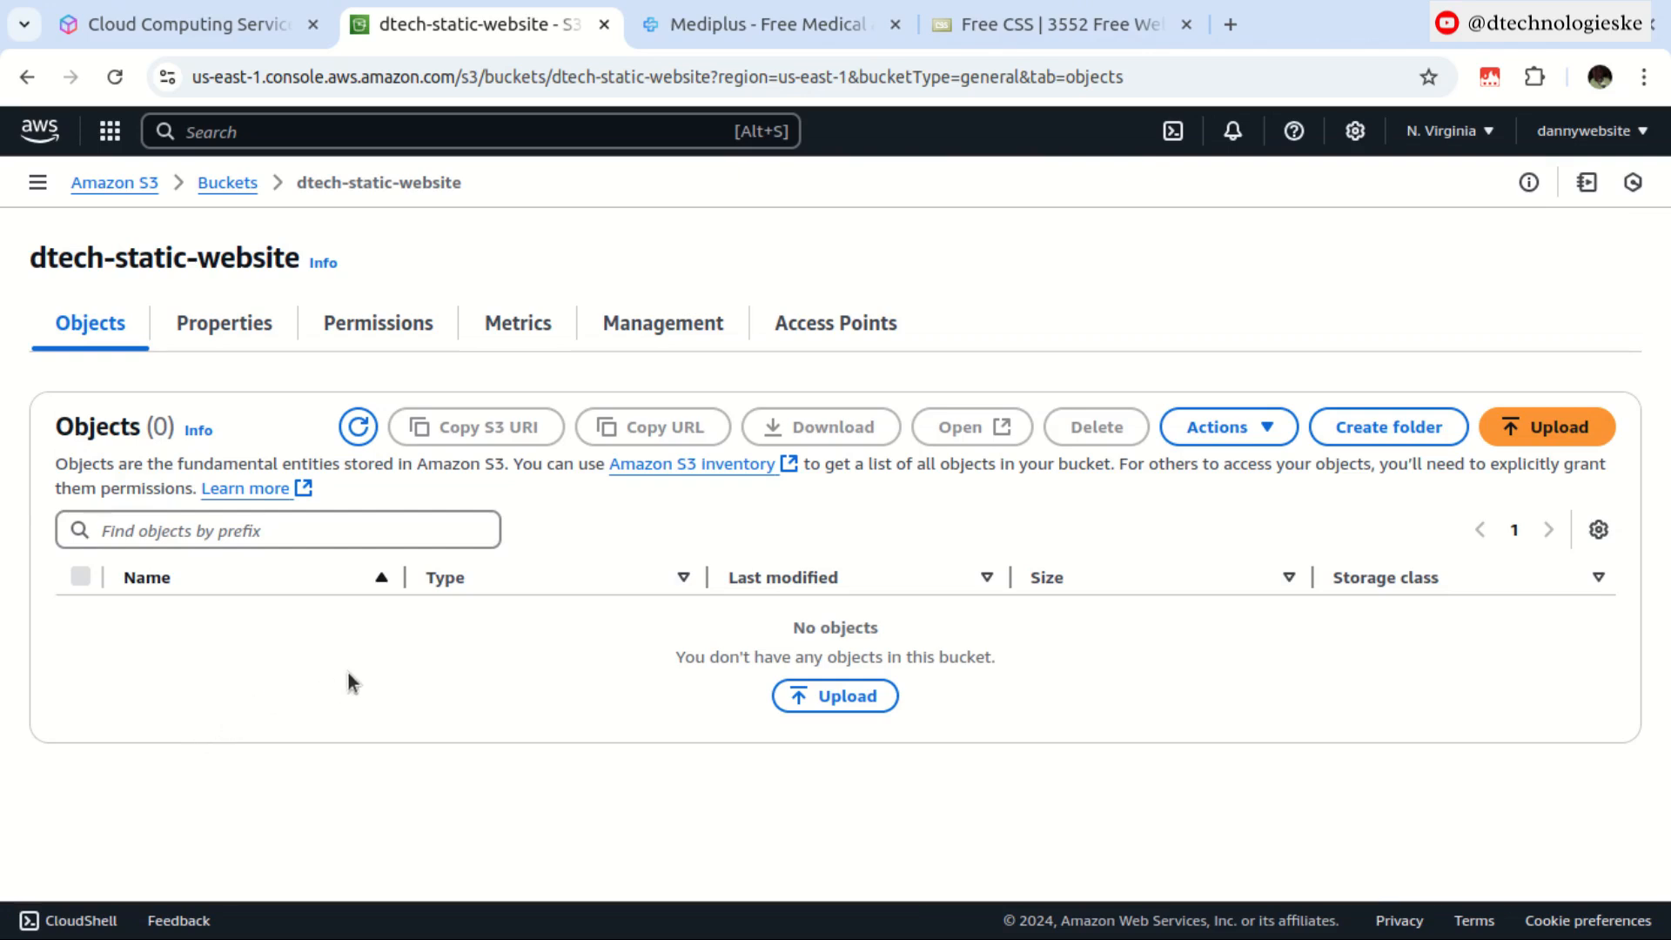
click(835, 698)
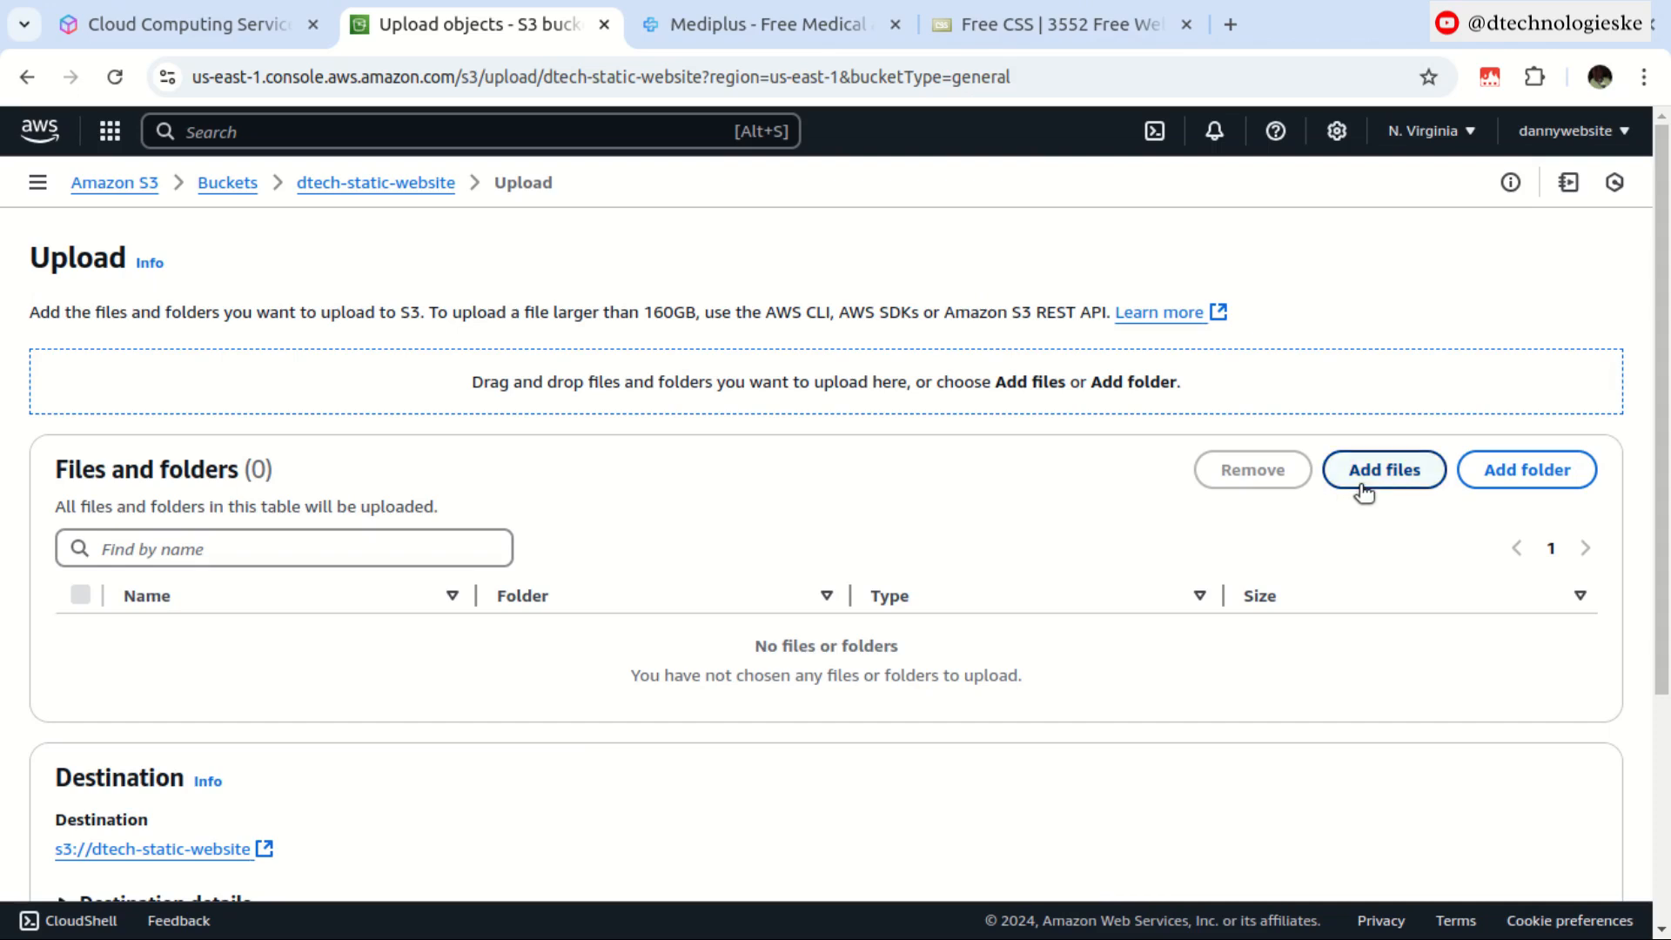
click(1525, 490)
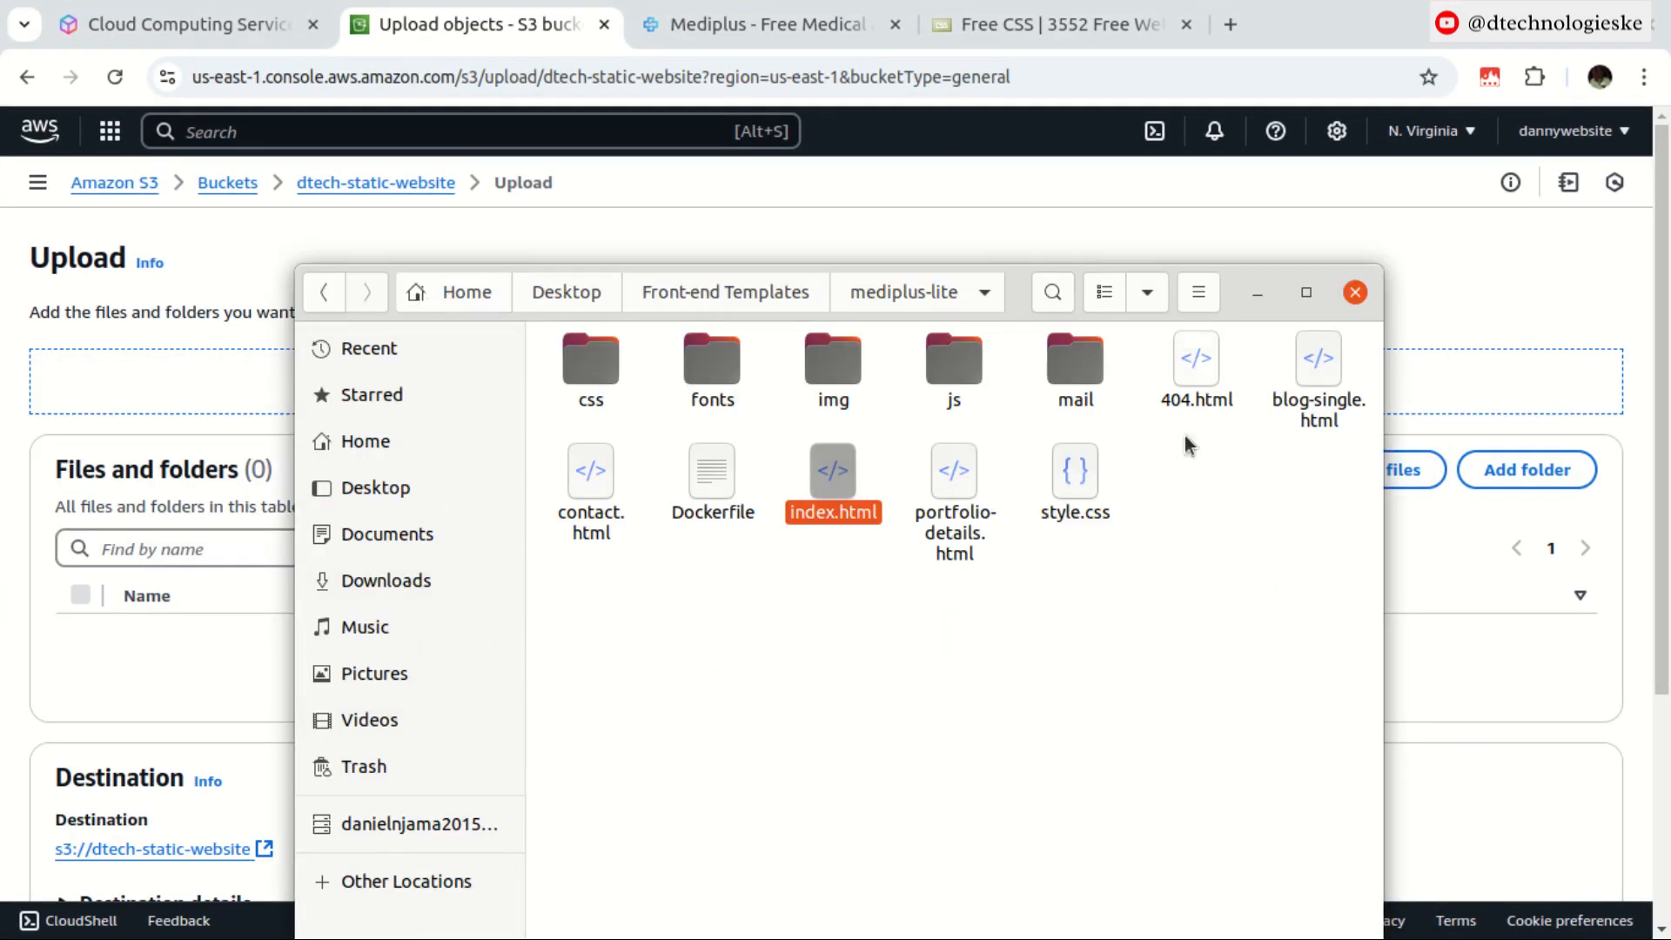
click(1306, 291)
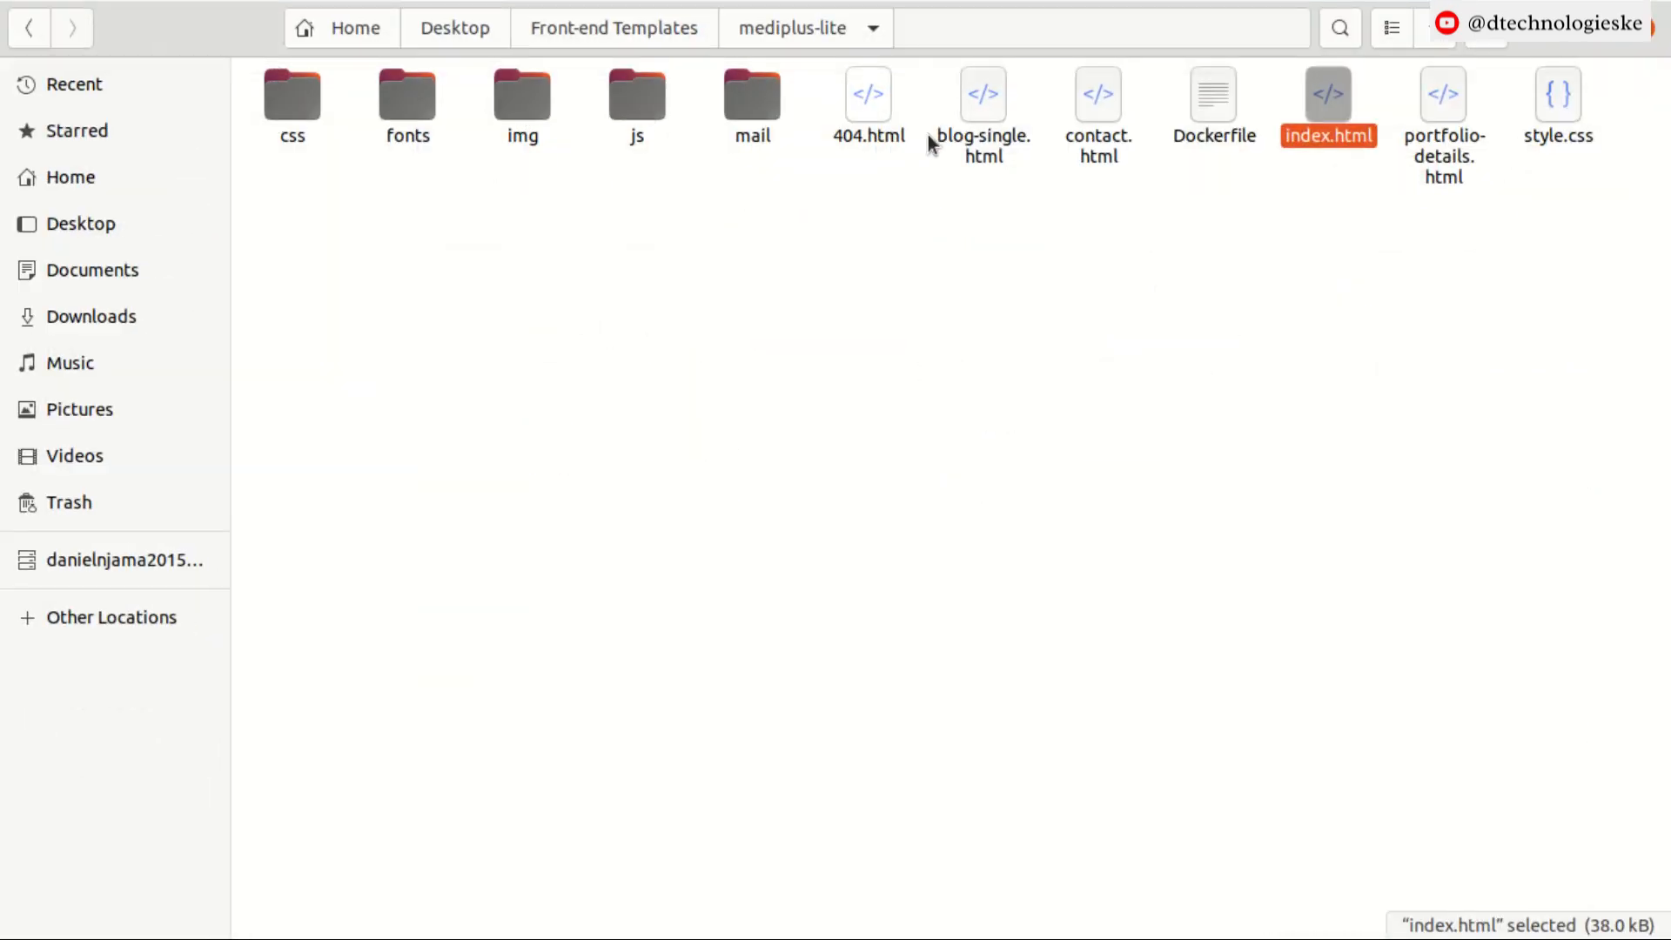
key(alt+Tab)
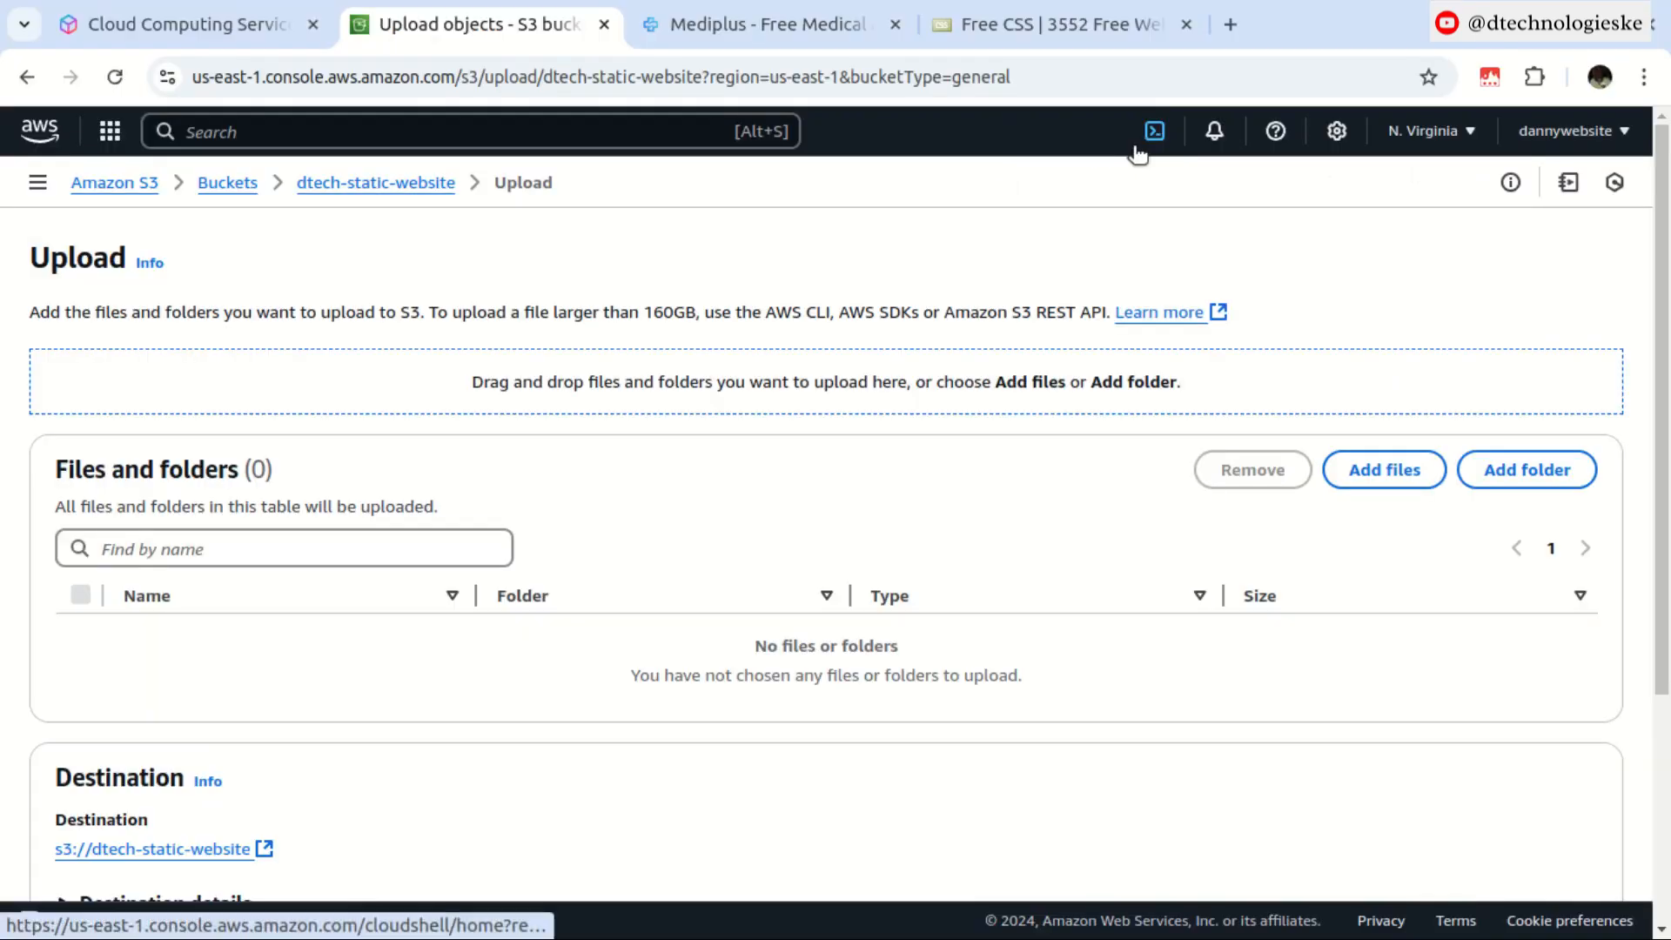
Step: Add portfolio-details.html, contact.html, blog-single.html, 404.html, index.html and style.css from the mediplus-lite folder to the upload list
click(1367, 474)
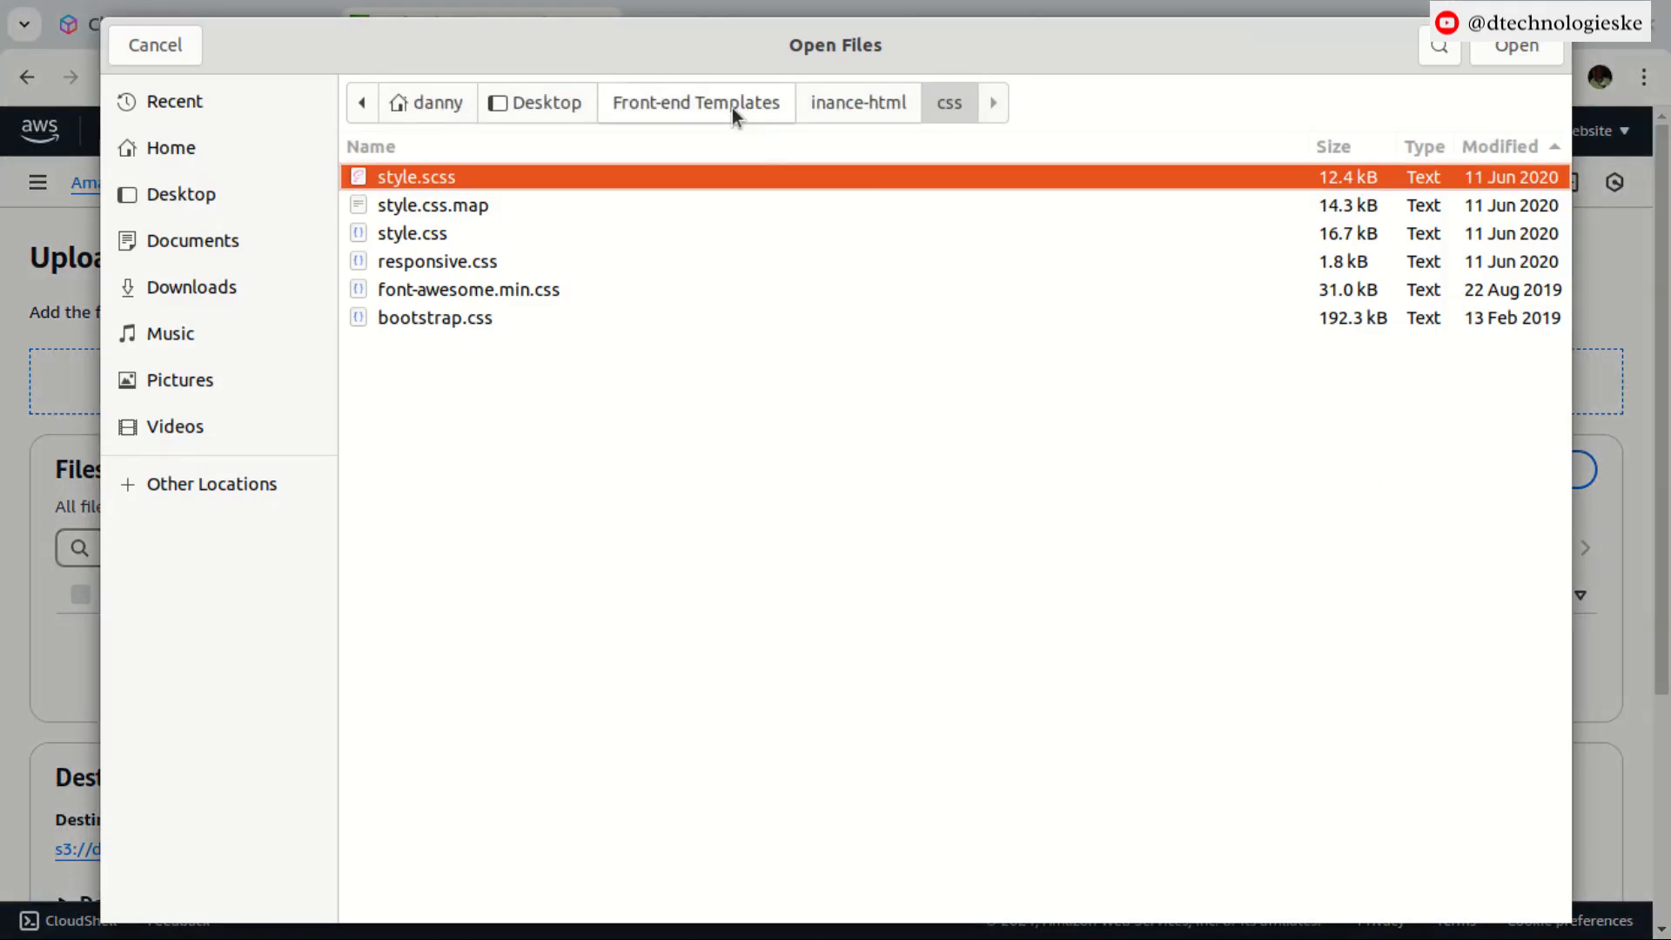
click(733, 108)
double_click(608, 177)
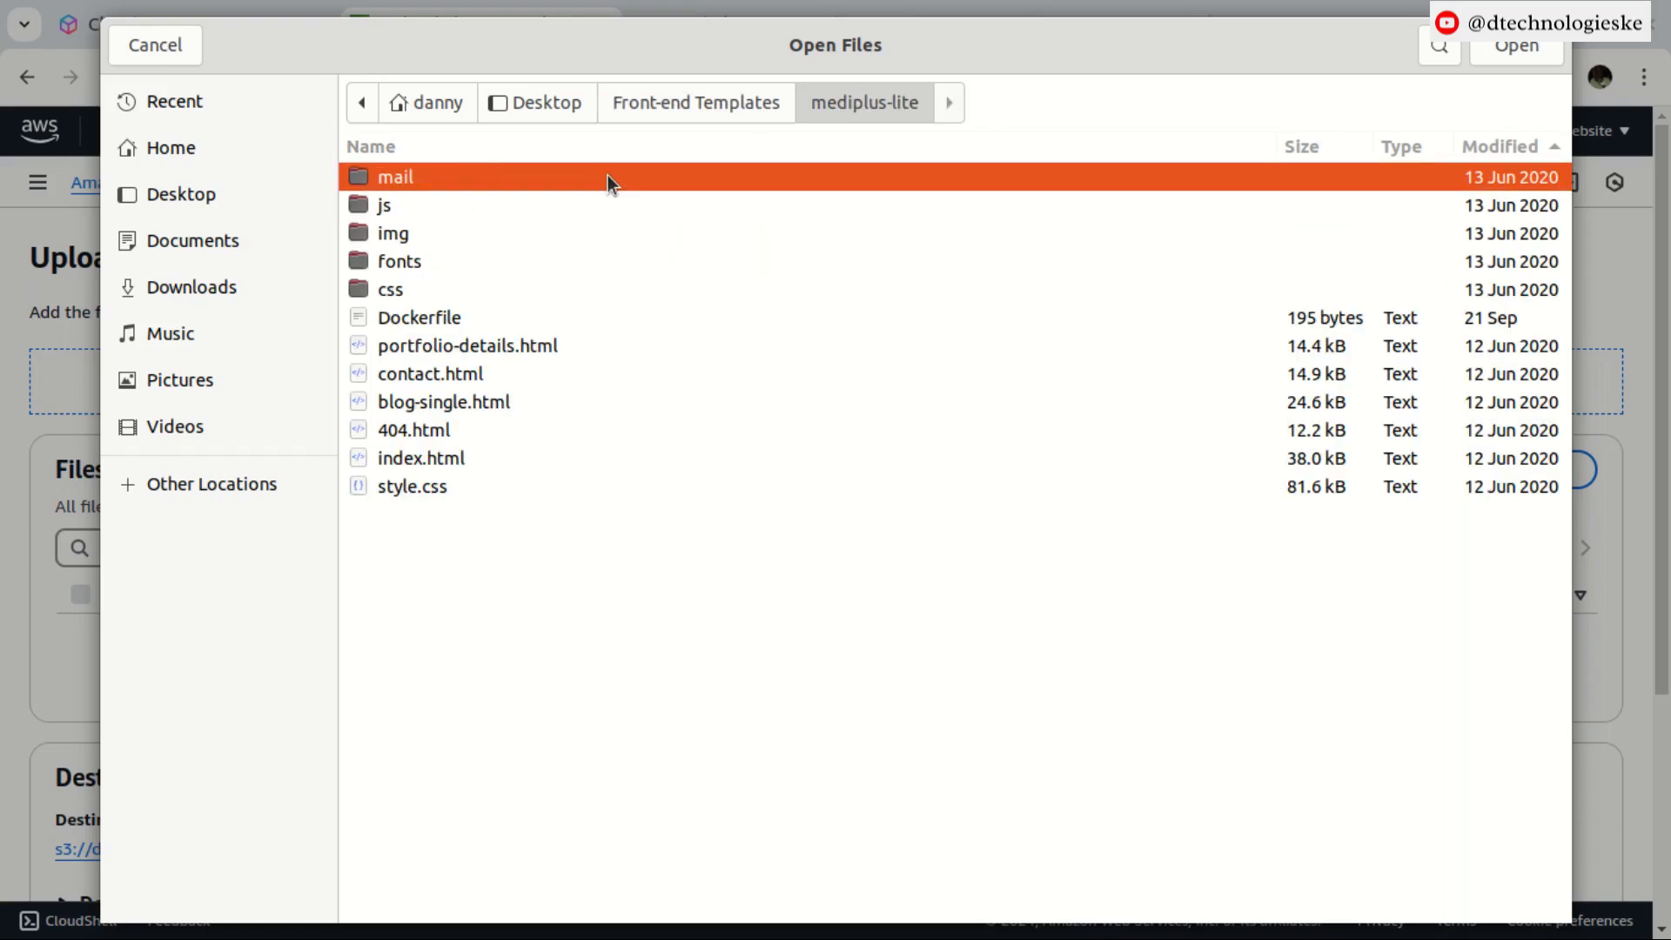
click(555, 346)
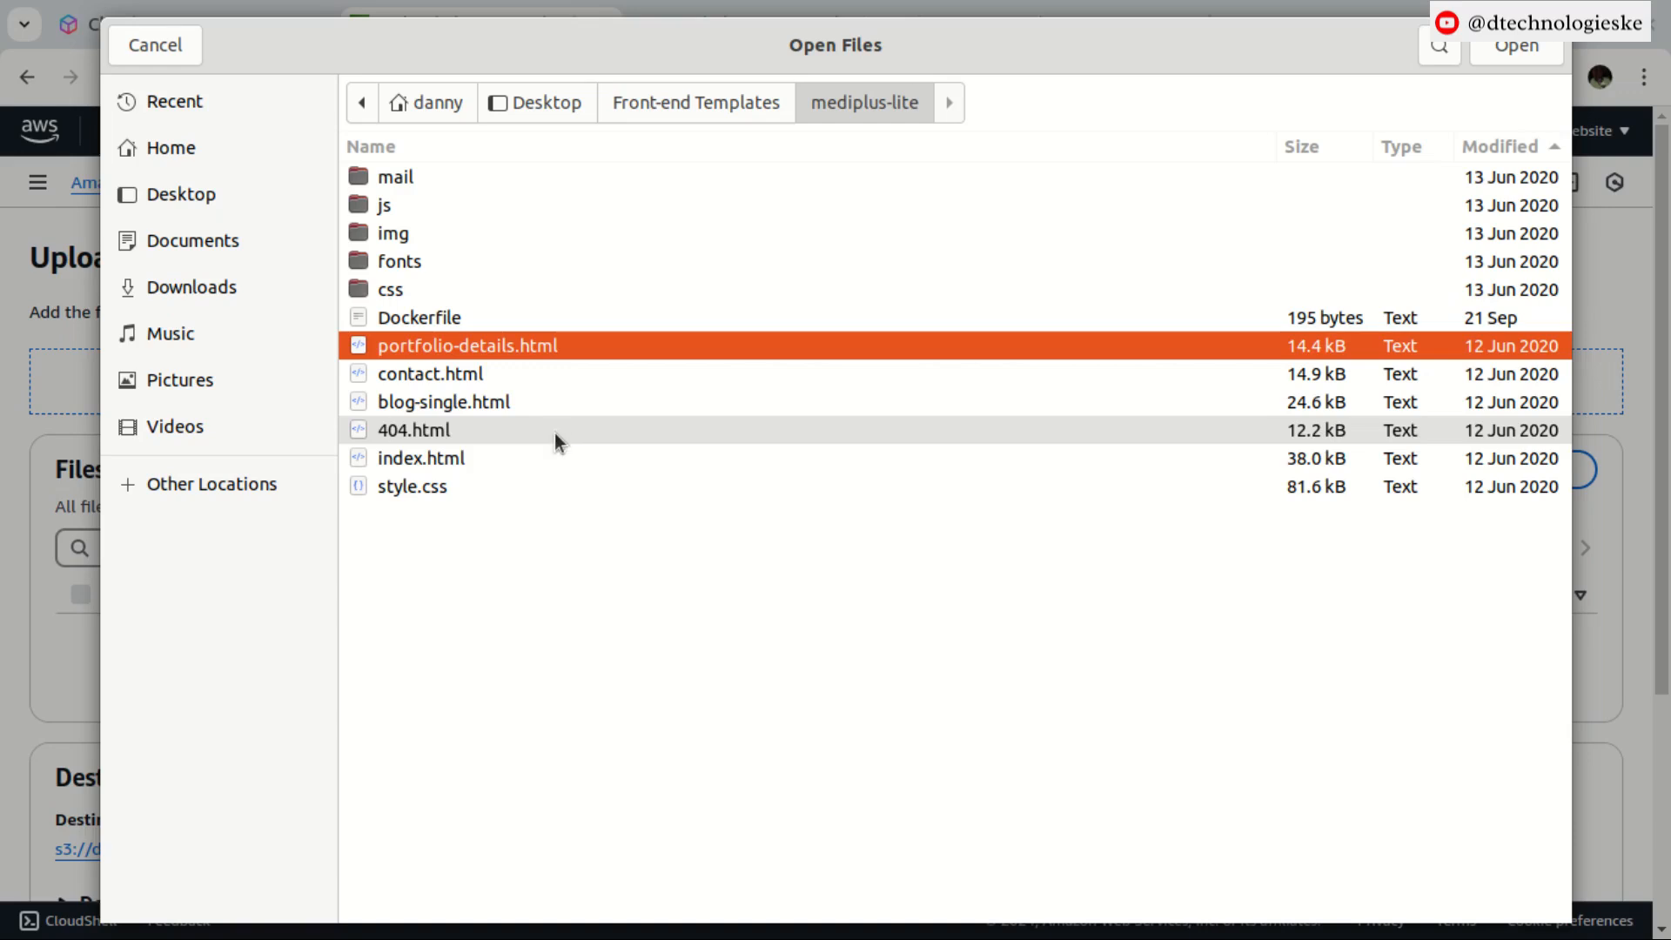
shift+click(533, 486)
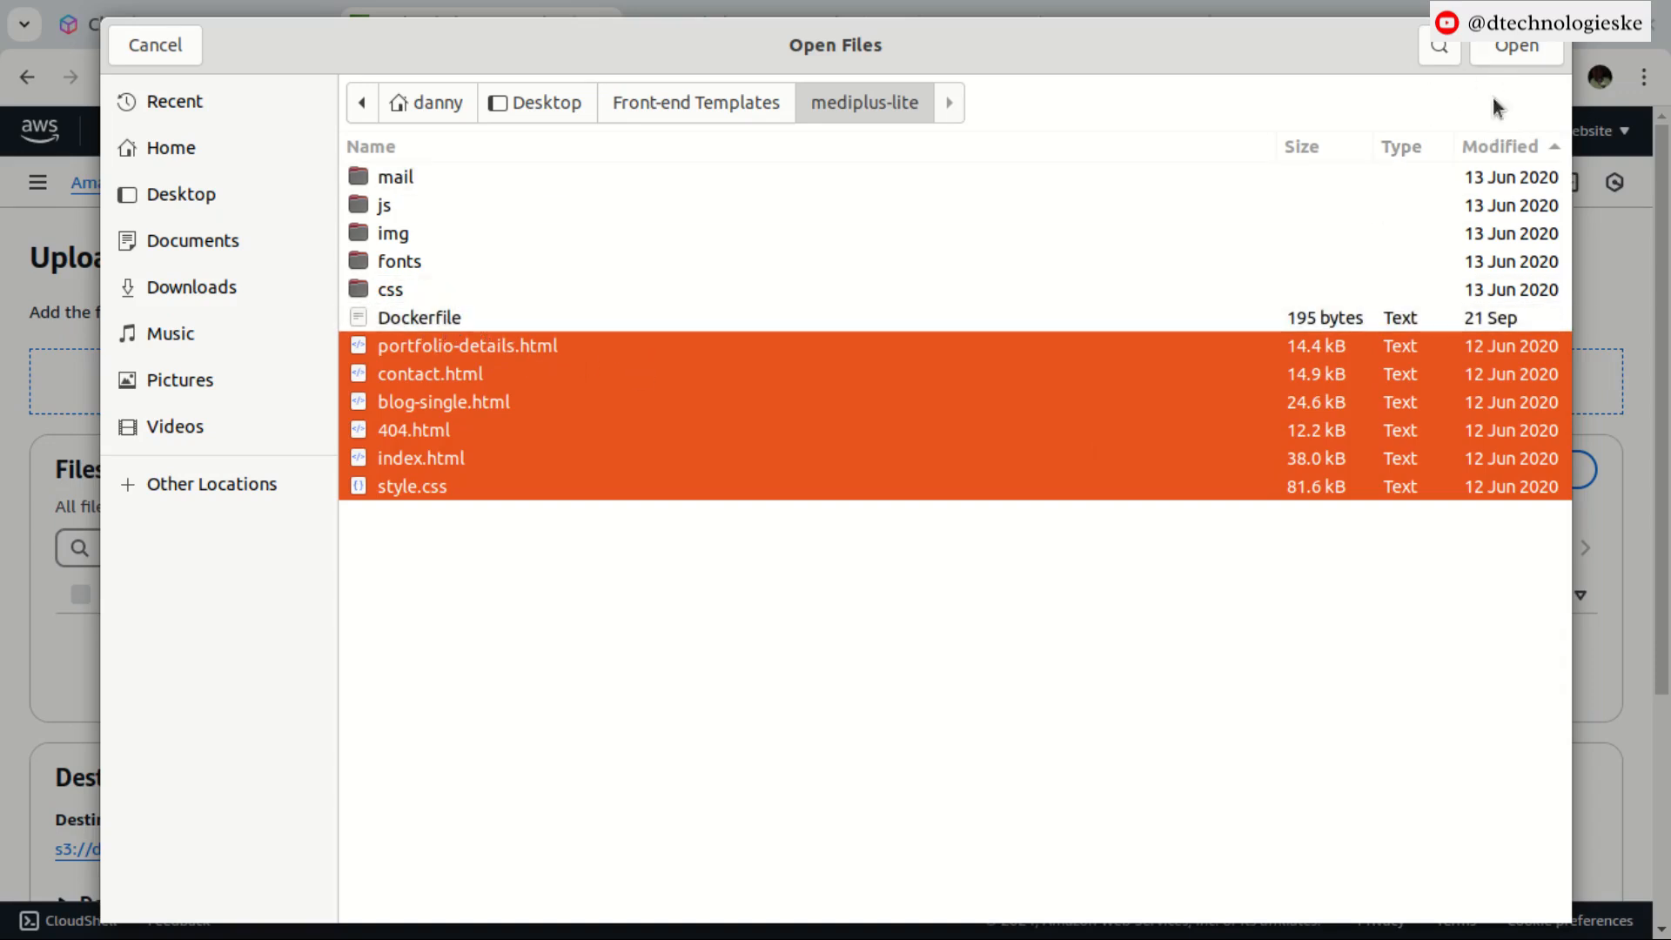
click(1529, 45)
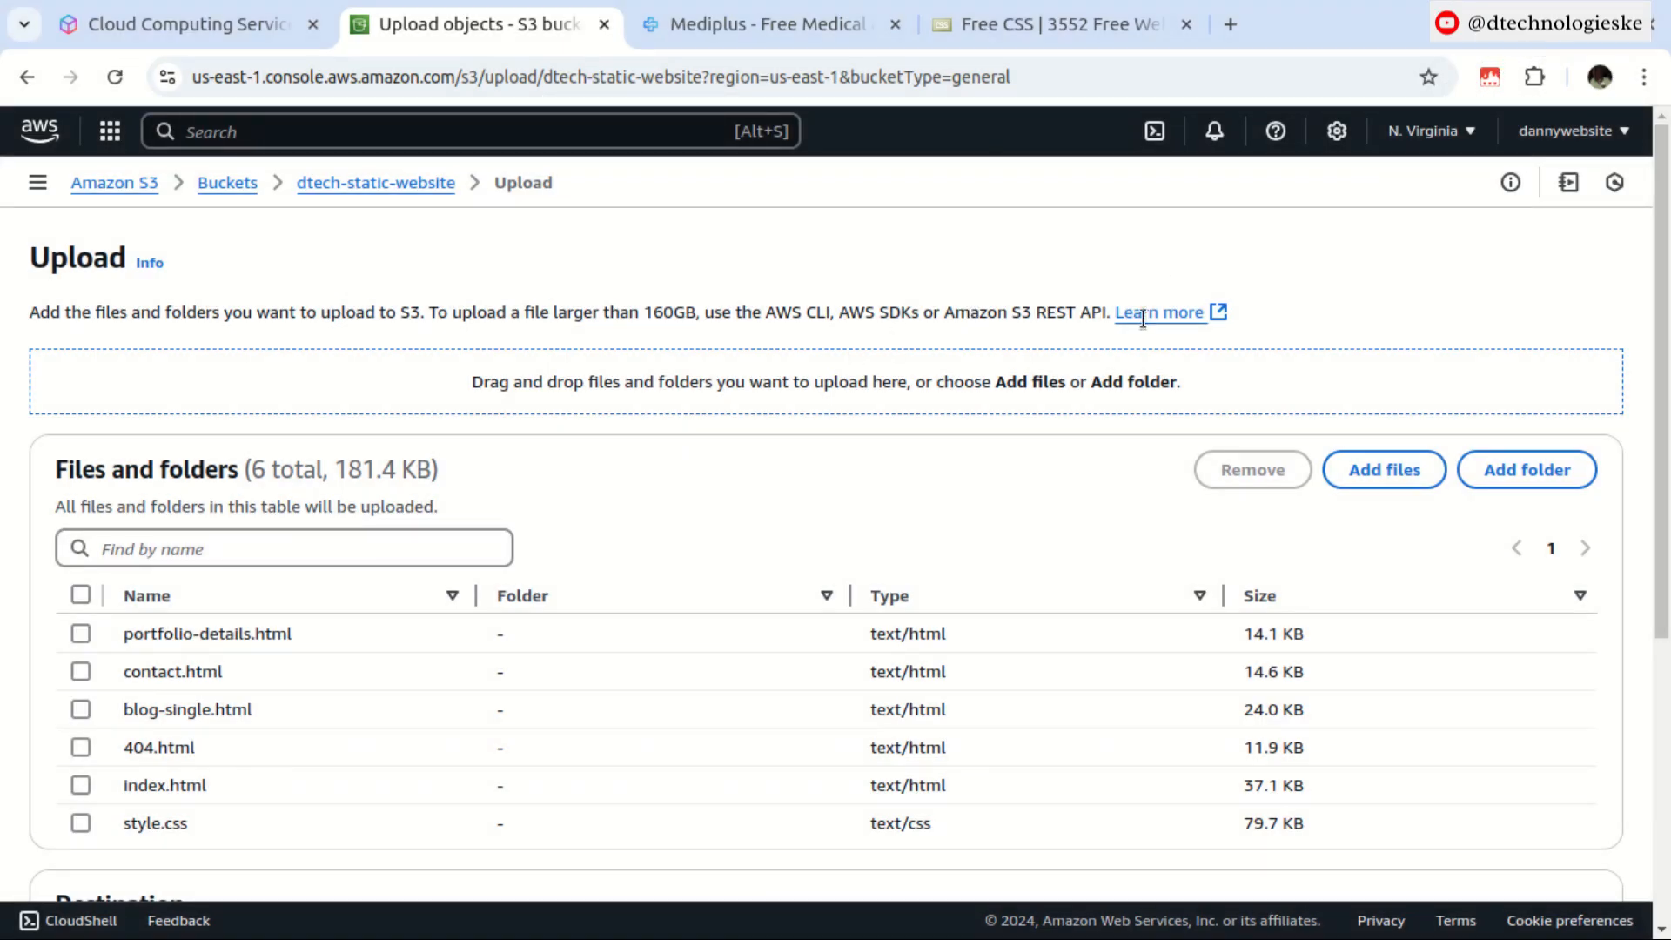
Step: Upload the listed HTML and CSS files with default permissions and properties, and return to the bucket's objects
scroll(1105, 481, down, 3)
scroll(1109, 469, up, 2)
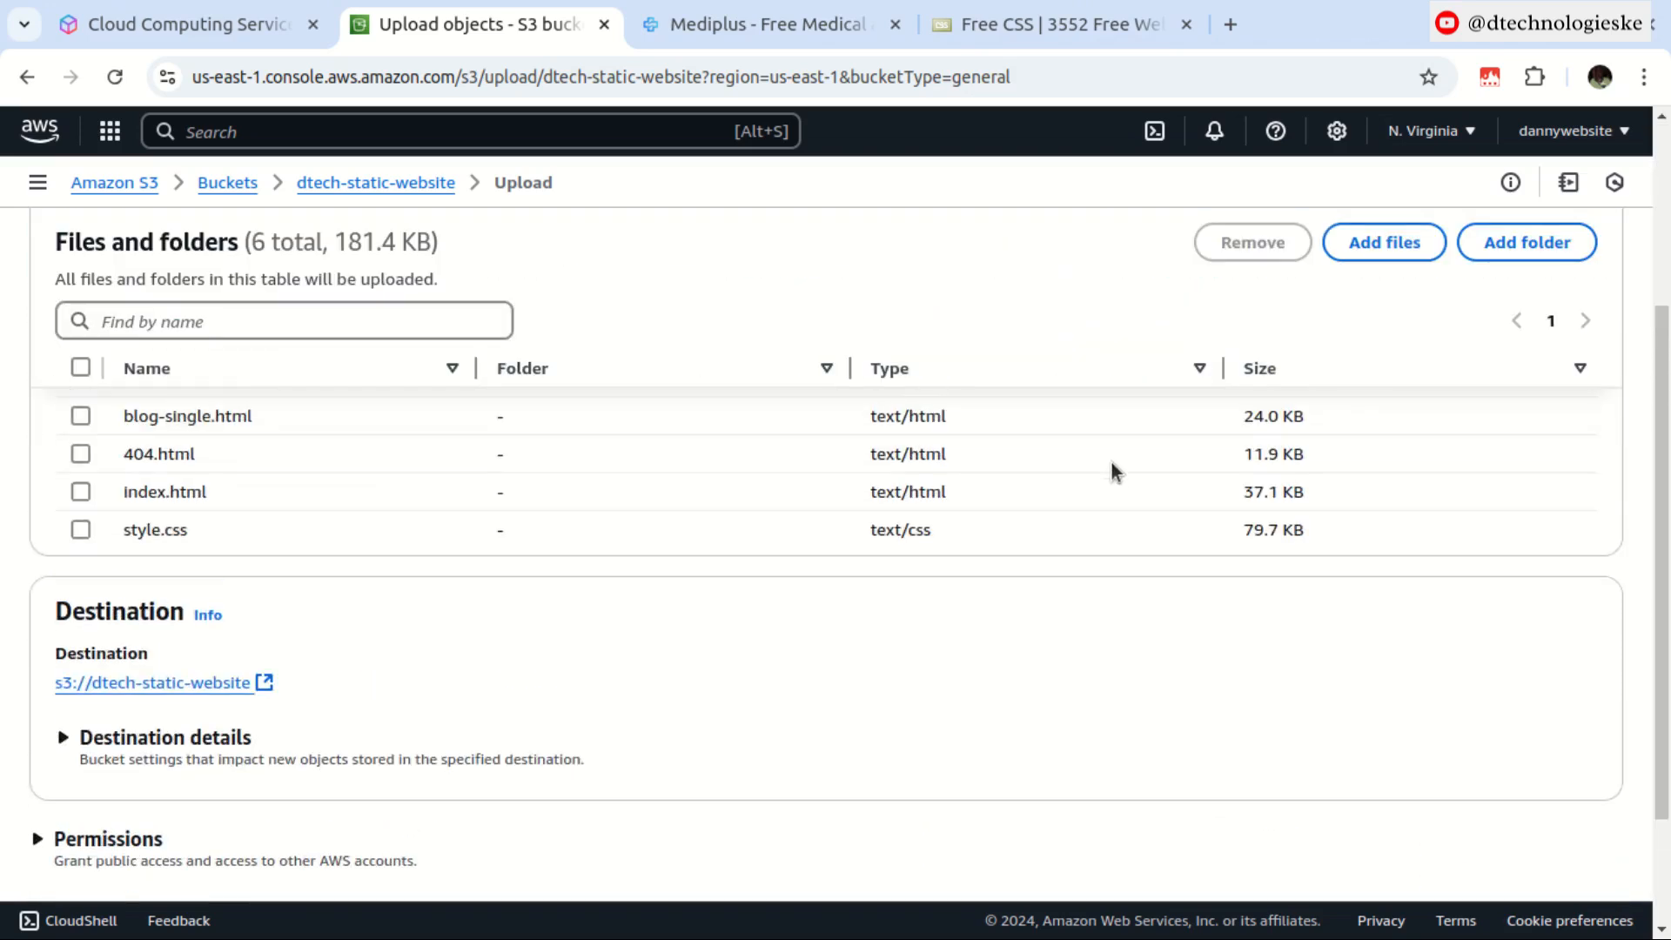
scroll(1123, 479, down, 2)
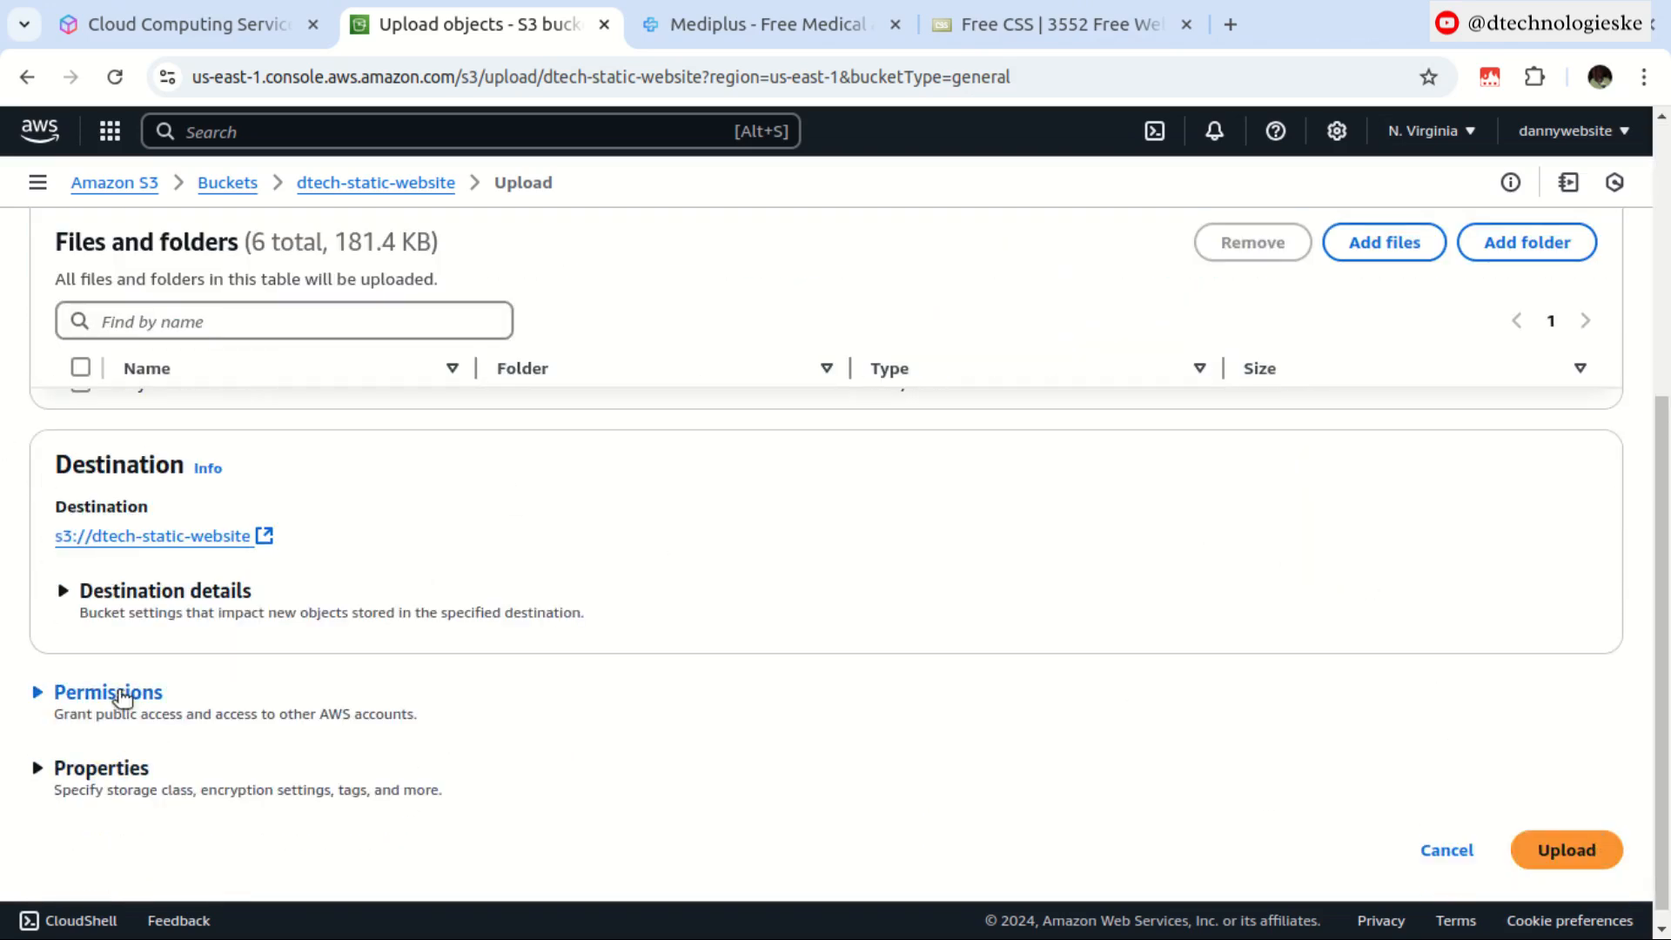
click(1567, 851)
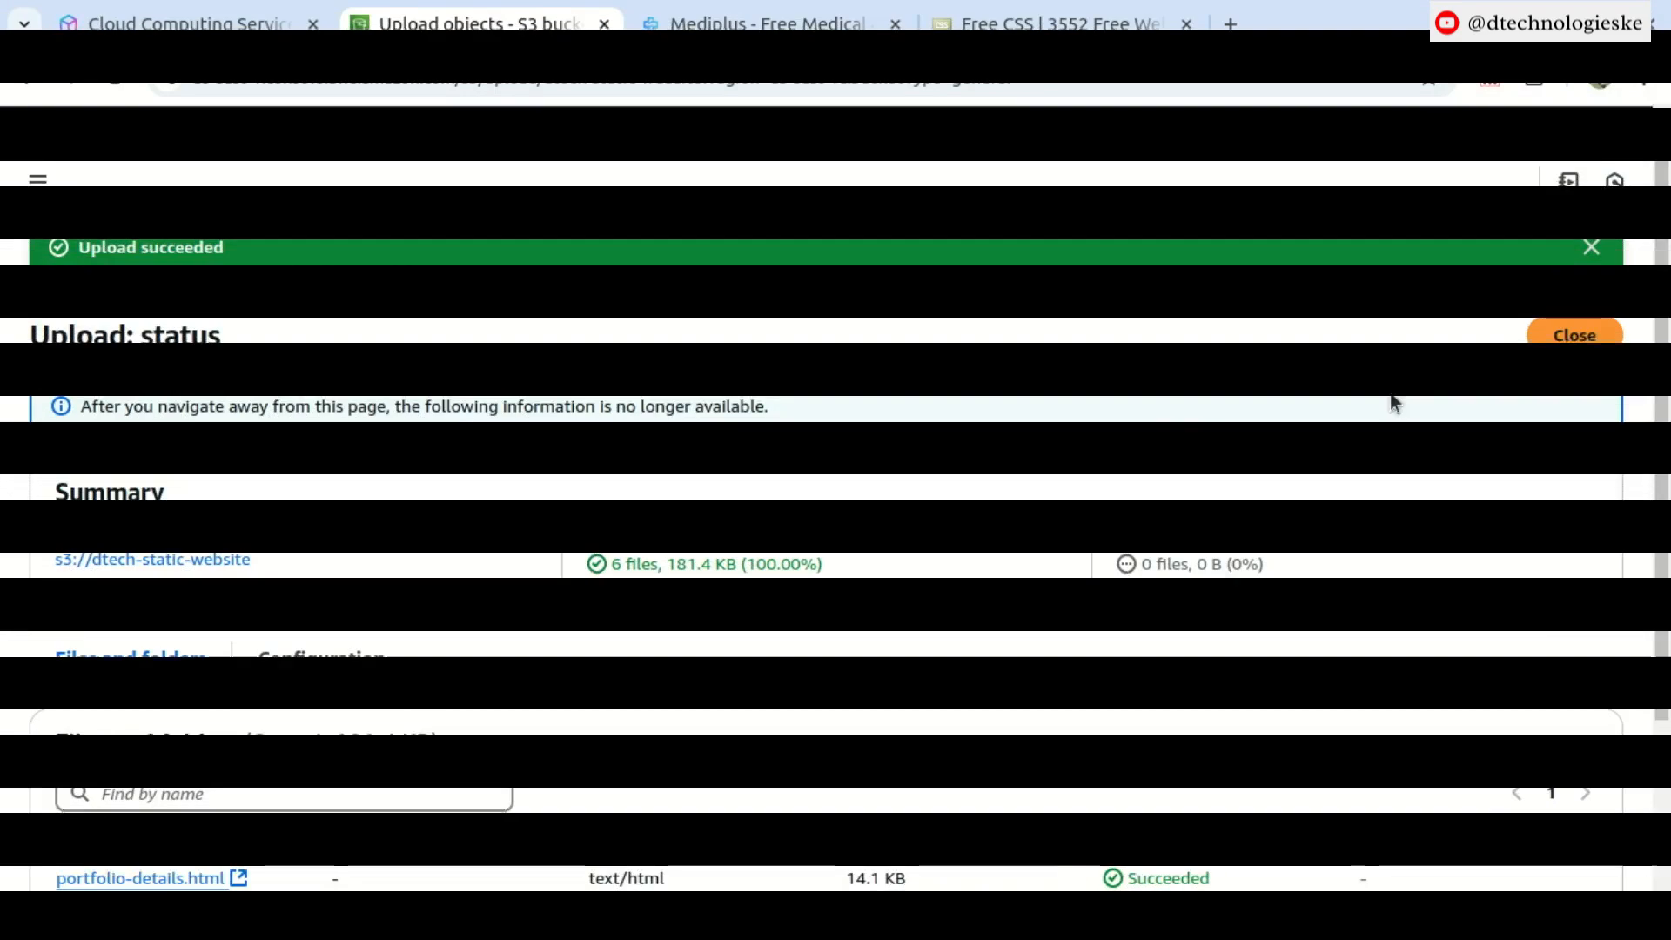
click(1573, 335)
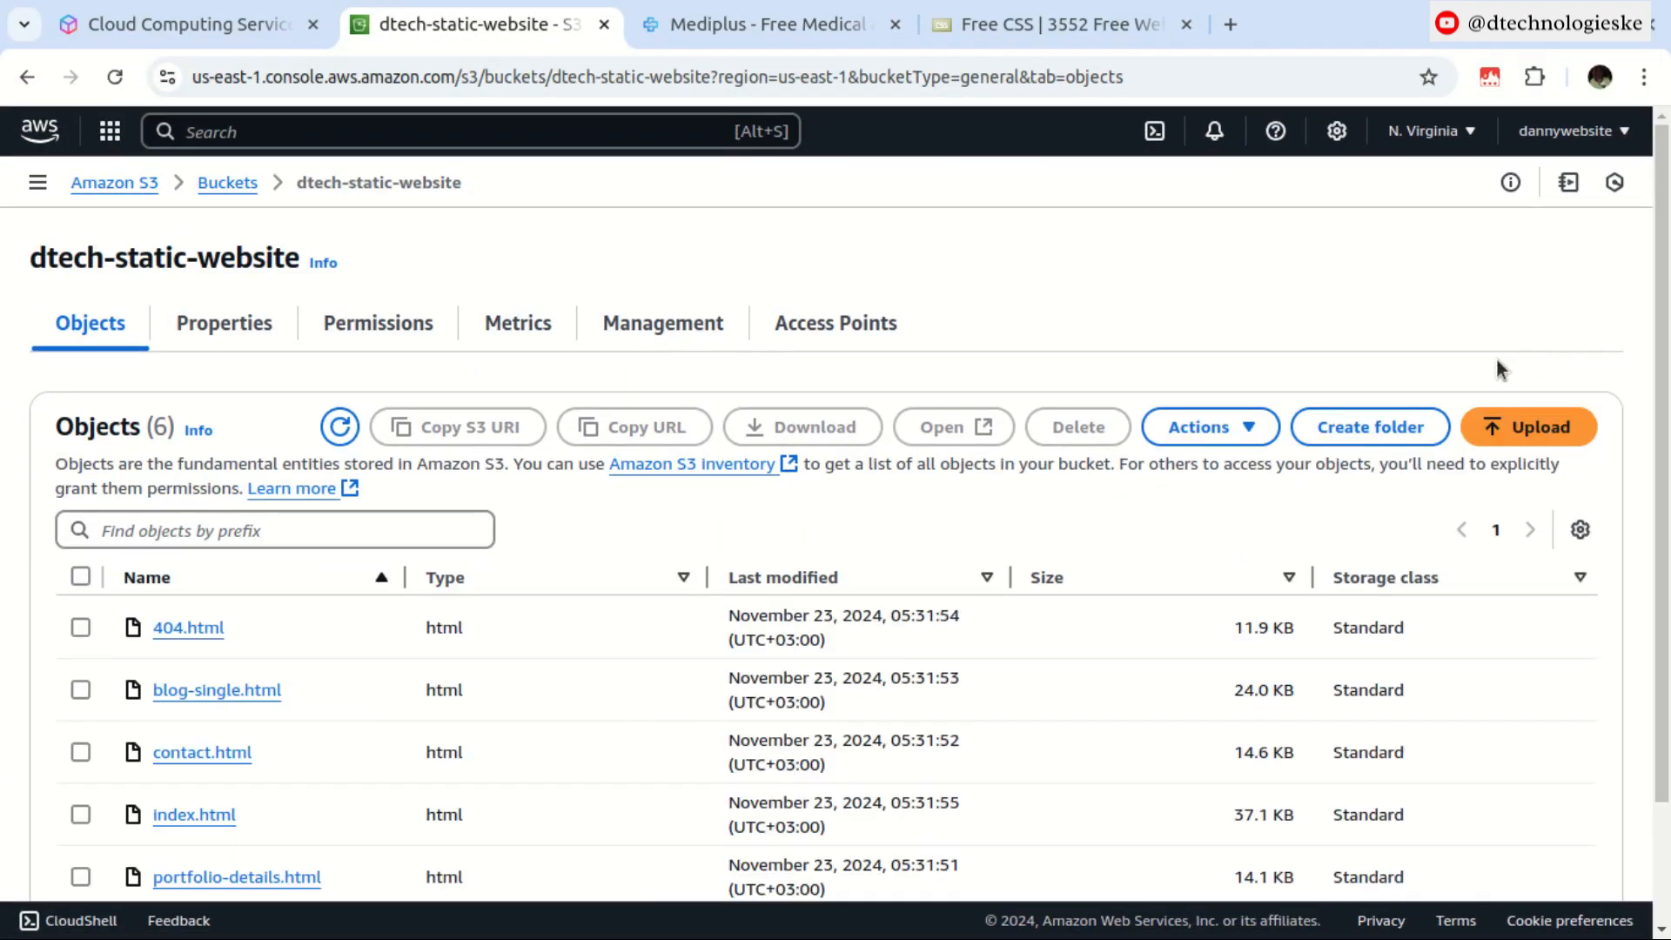
Step: Upload the mail folder from mediplus-lite to the bucket and close the upload status
scroll(1210, 484, down, 2)
scroll(1210, 485, up, 2)
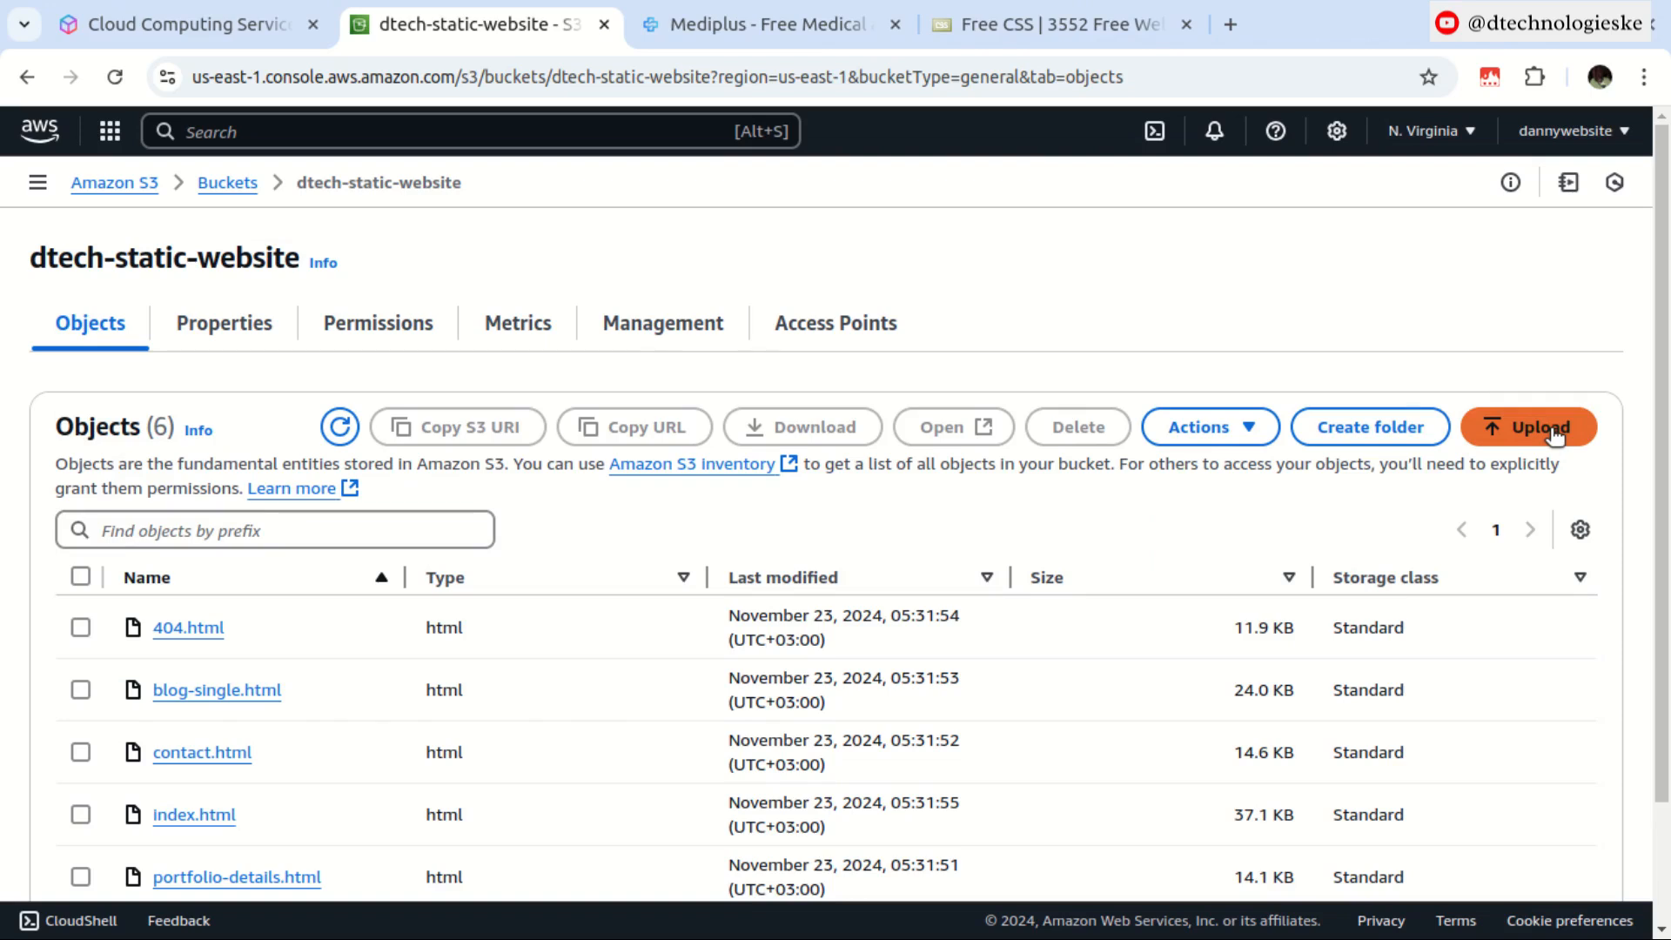
click(1530, 435)
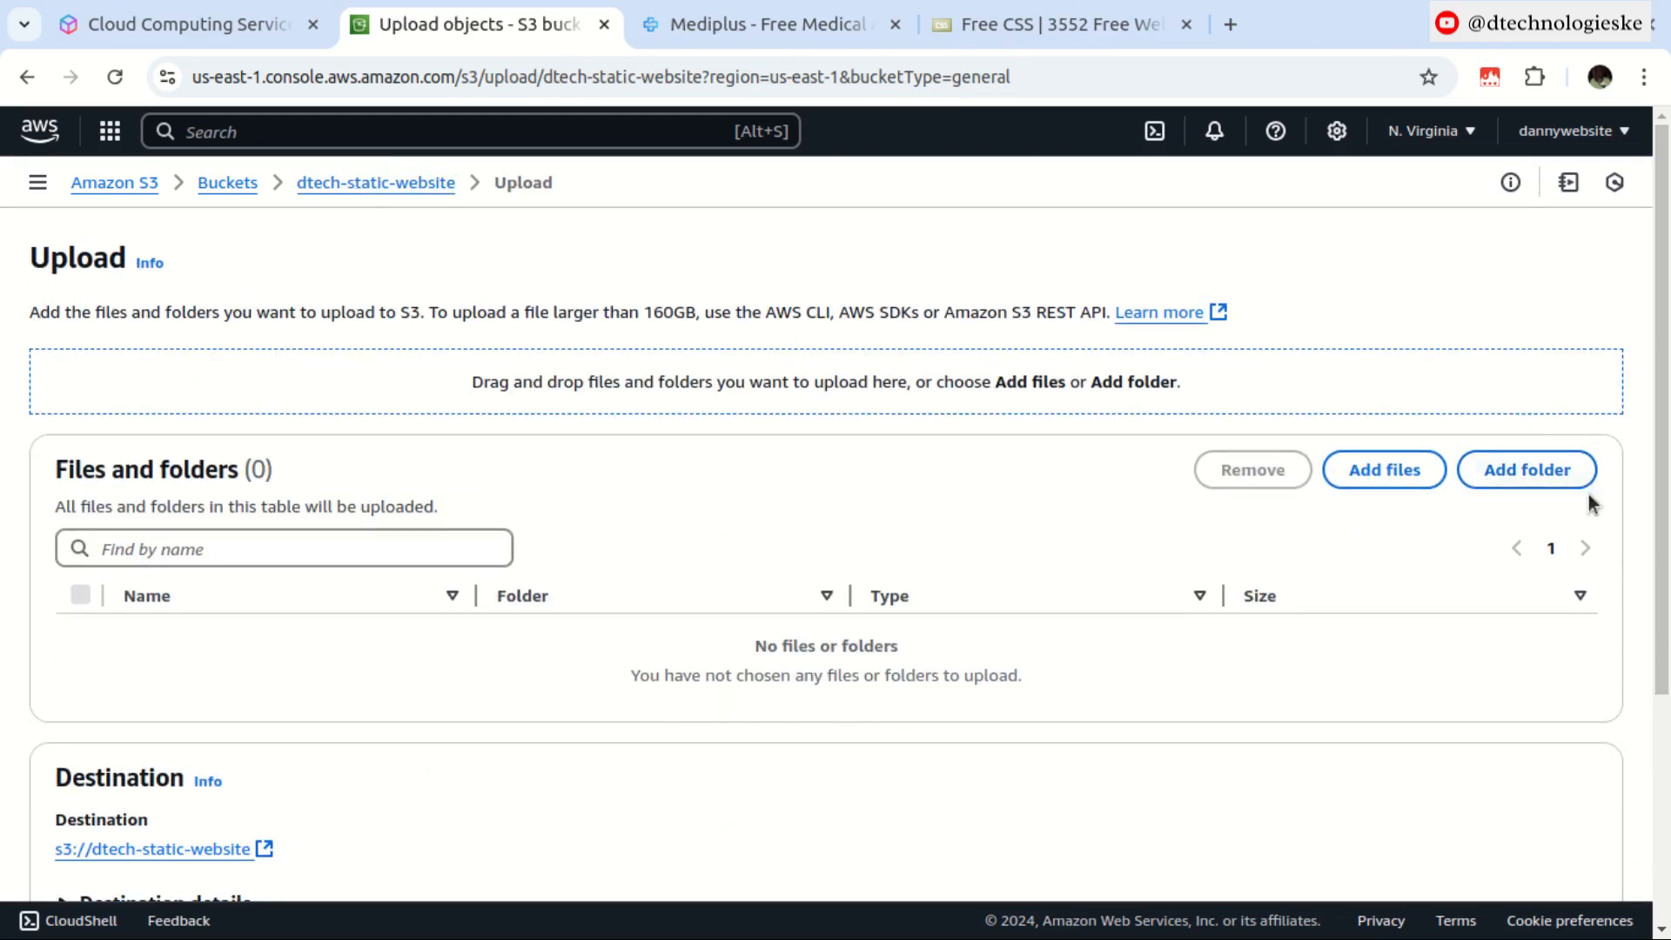
click(1525, 474)
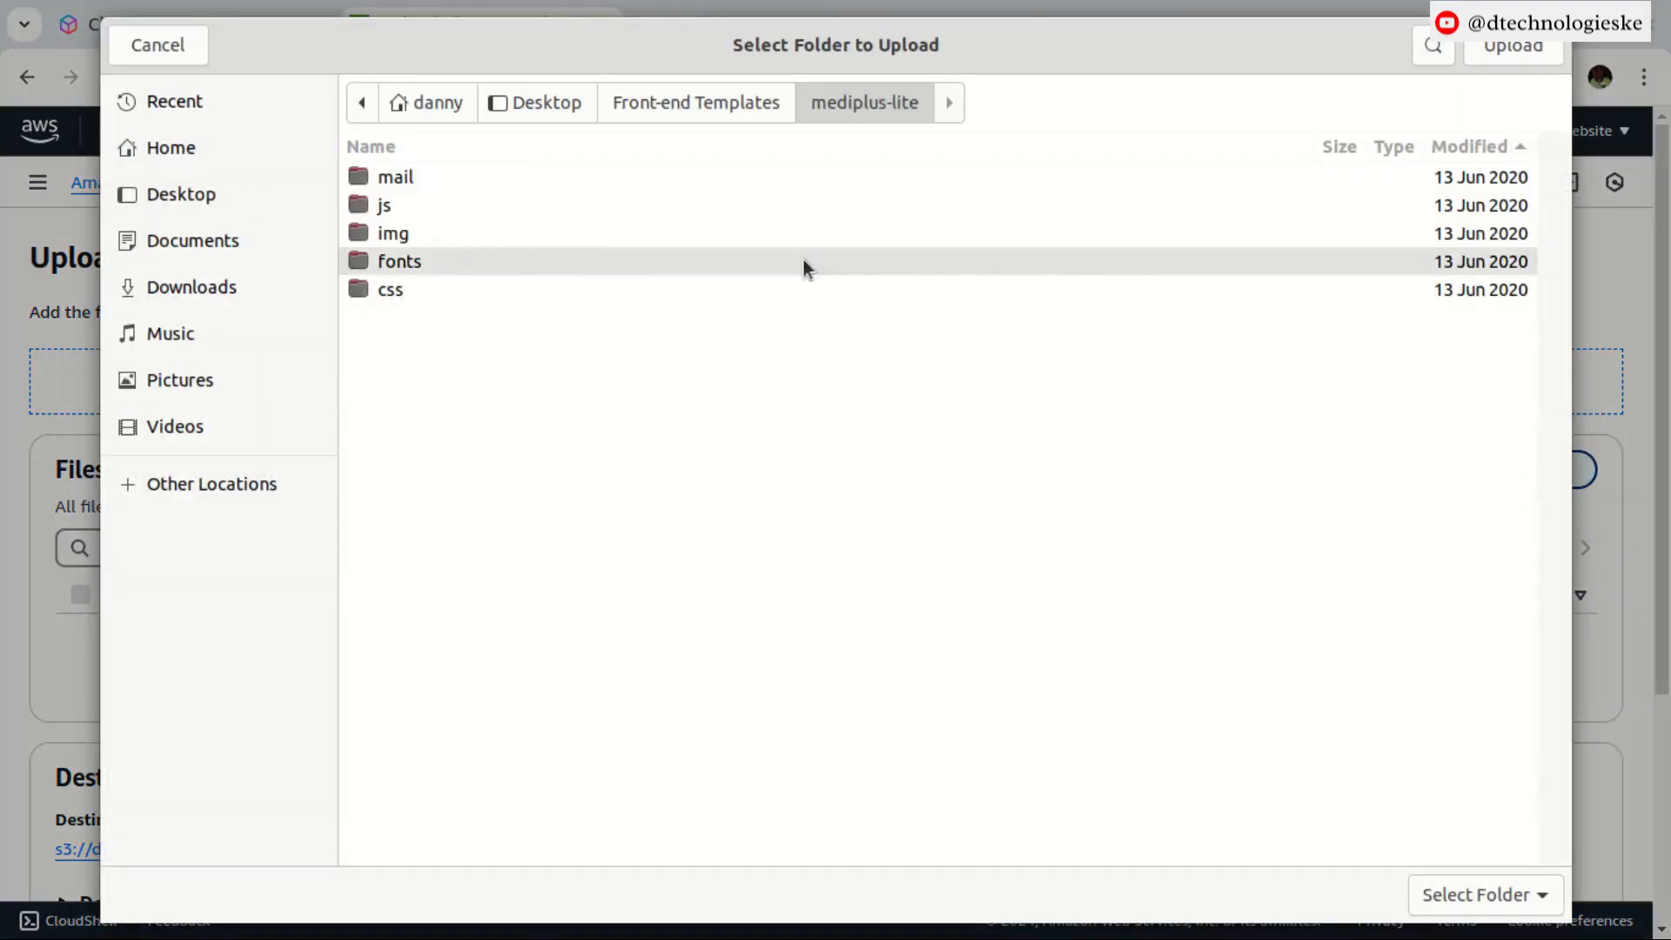
click(563, 179)
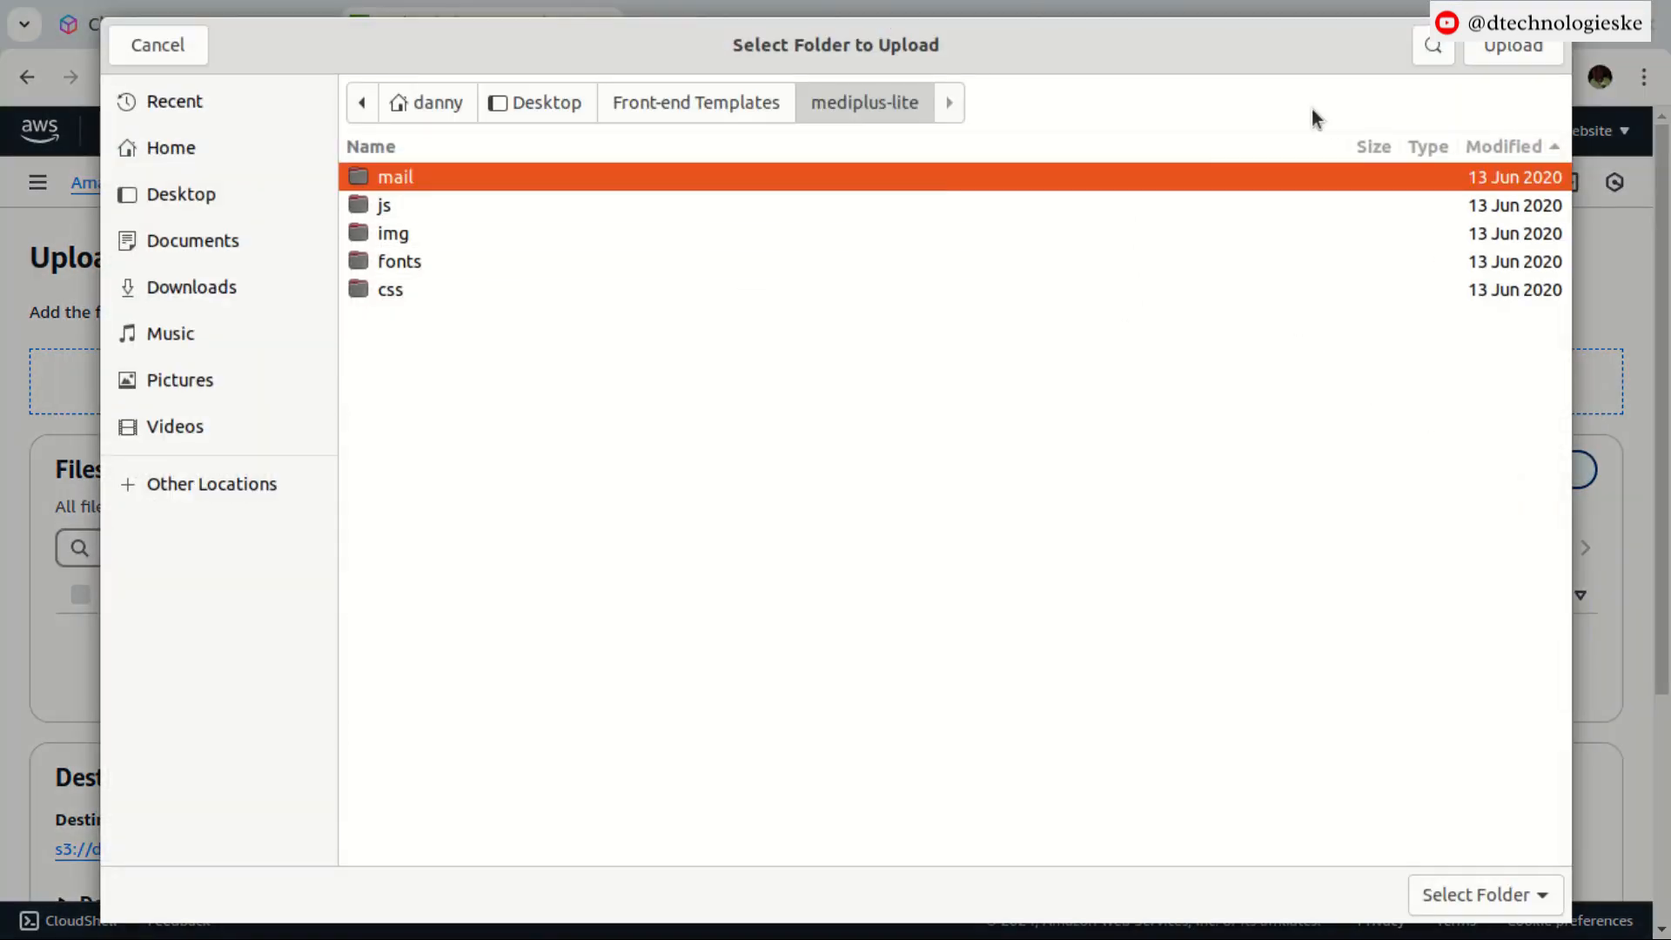
click(1500, 46)
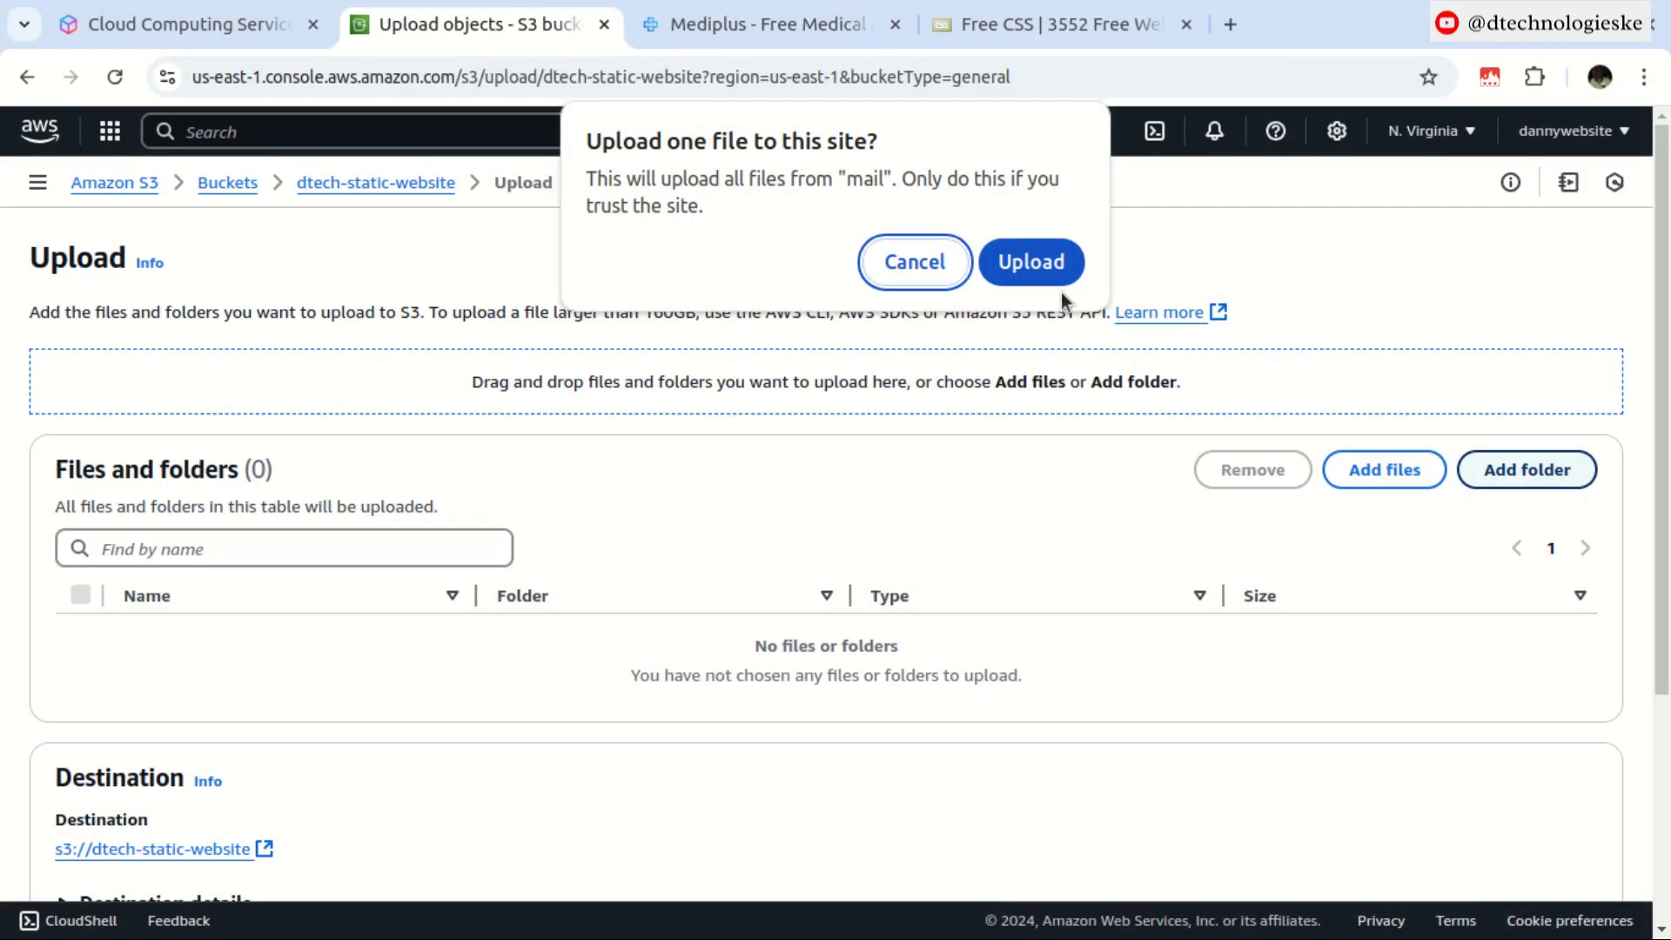
click(1051, 270)
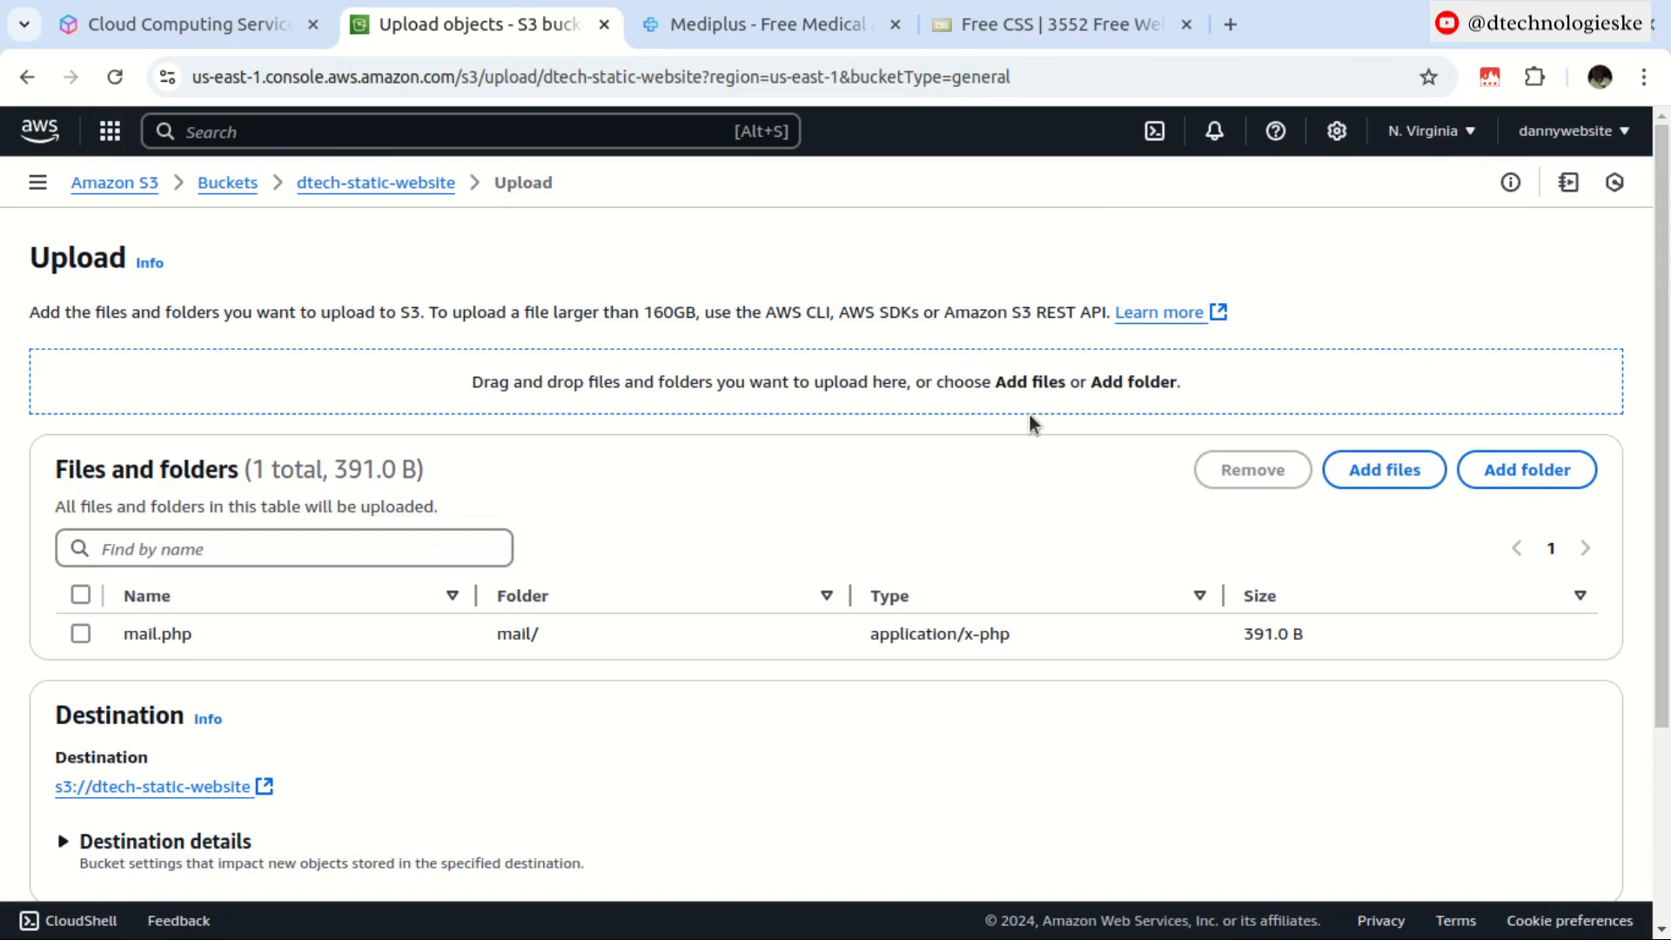
scroll(1030, 424, down, 3)
click(1558, 838)
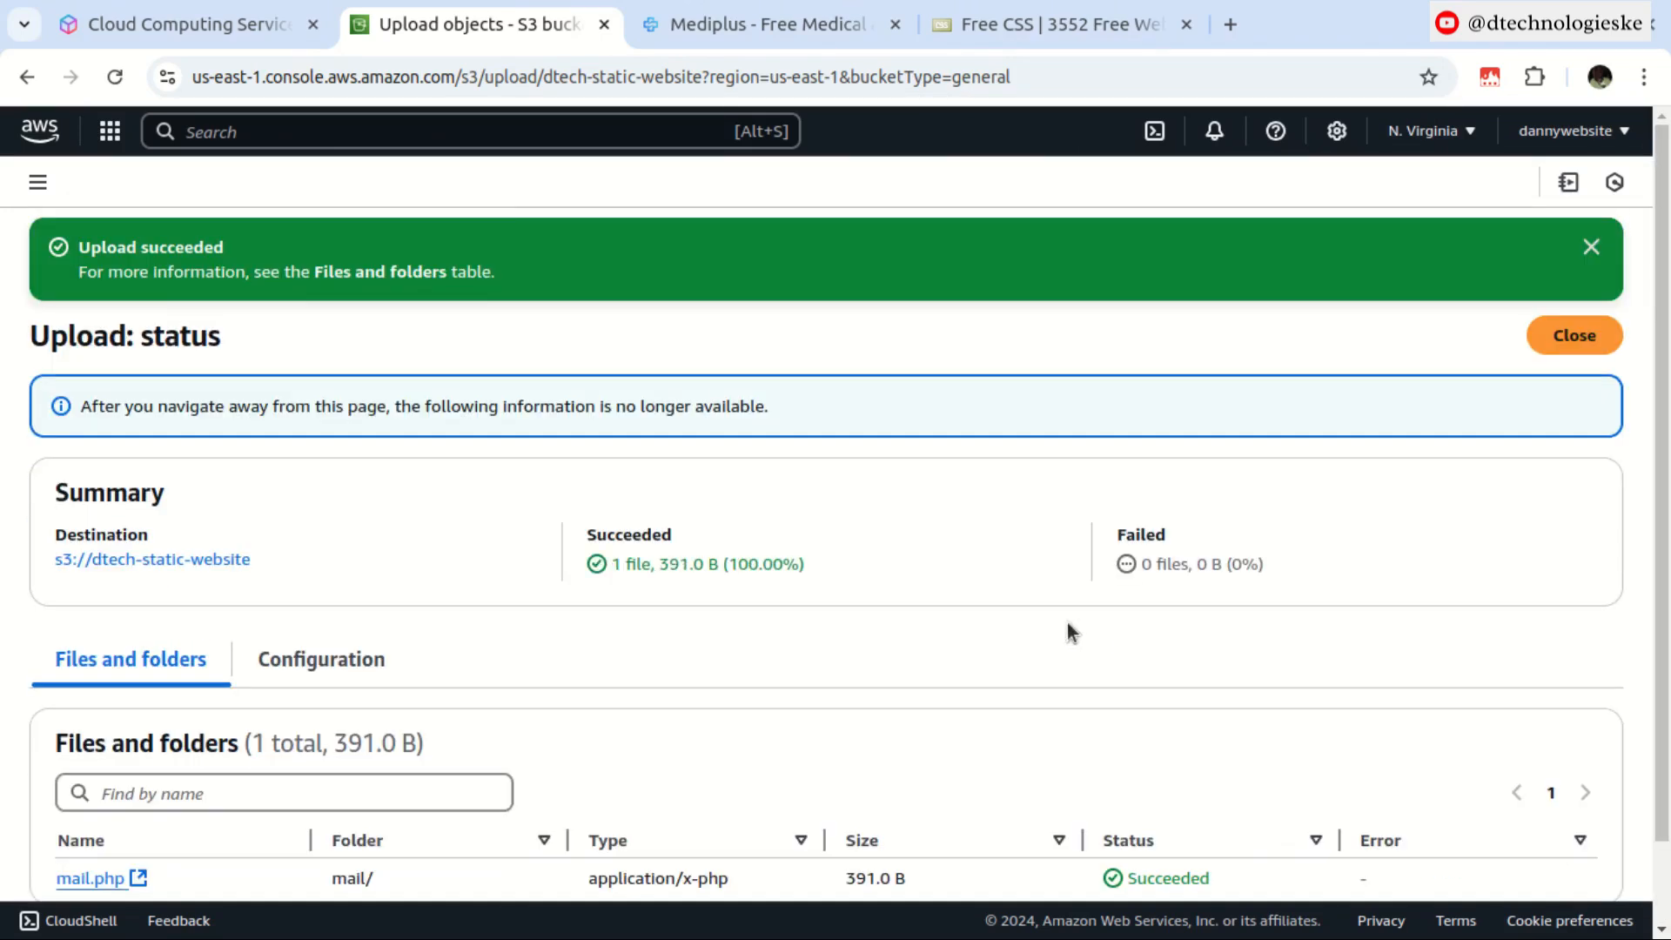
click(1588, 329)
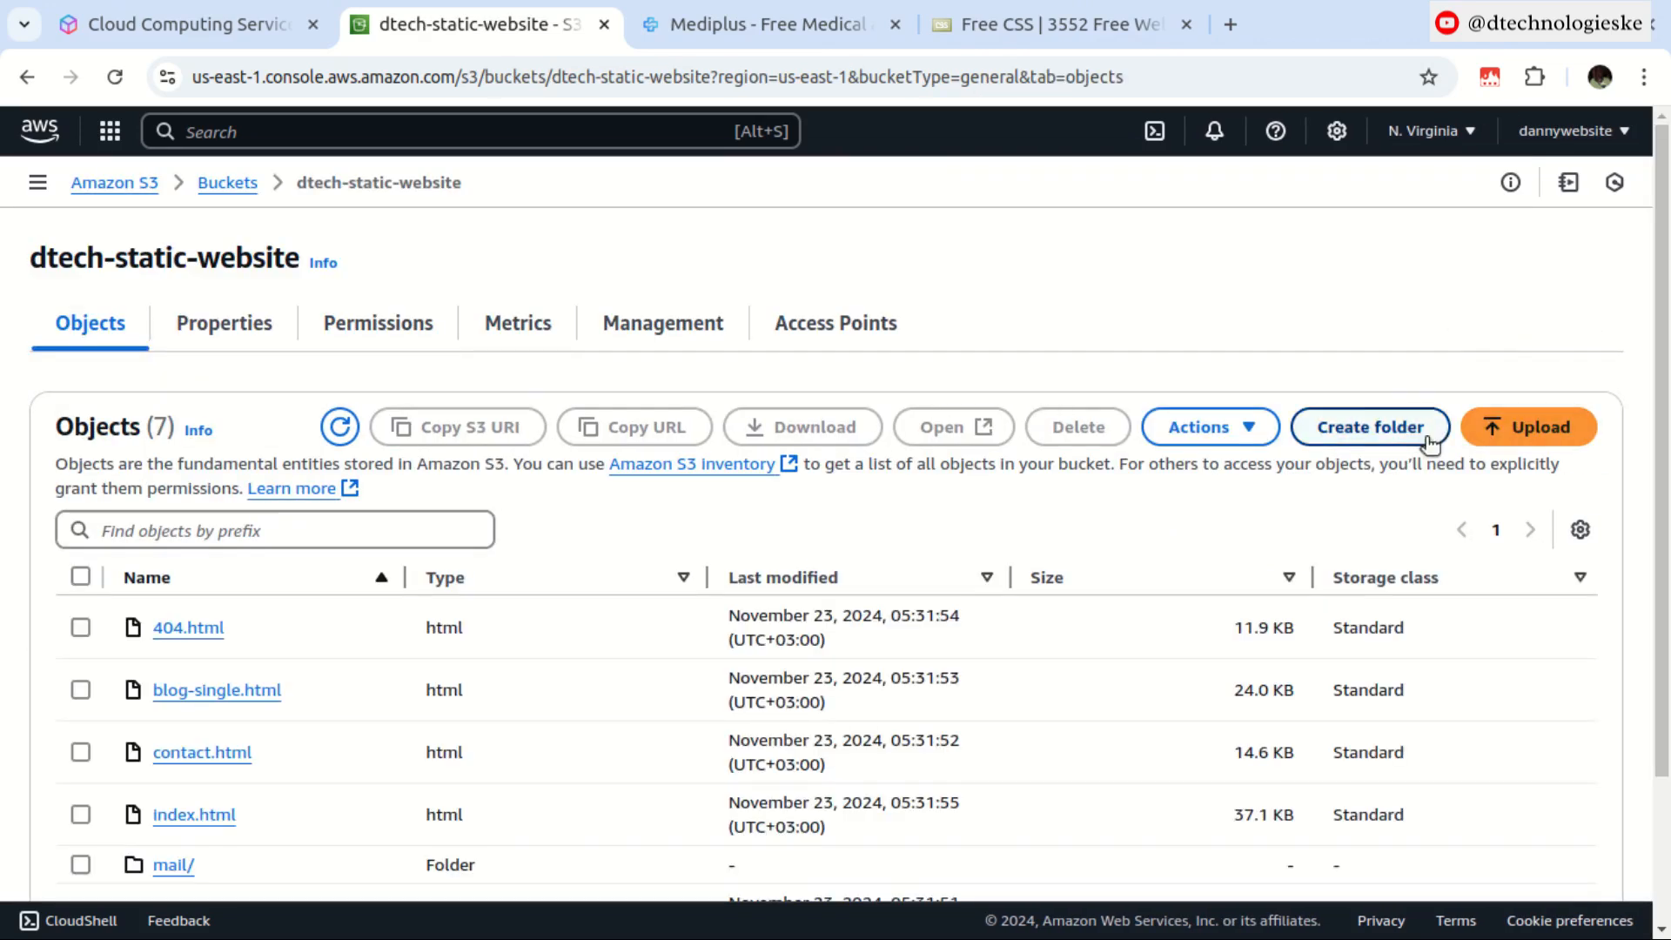
Step: Upload the js folder from mediplus-lite to the bucket and return to the bucket's objects
click(1501, 431)
click(1480, 470)
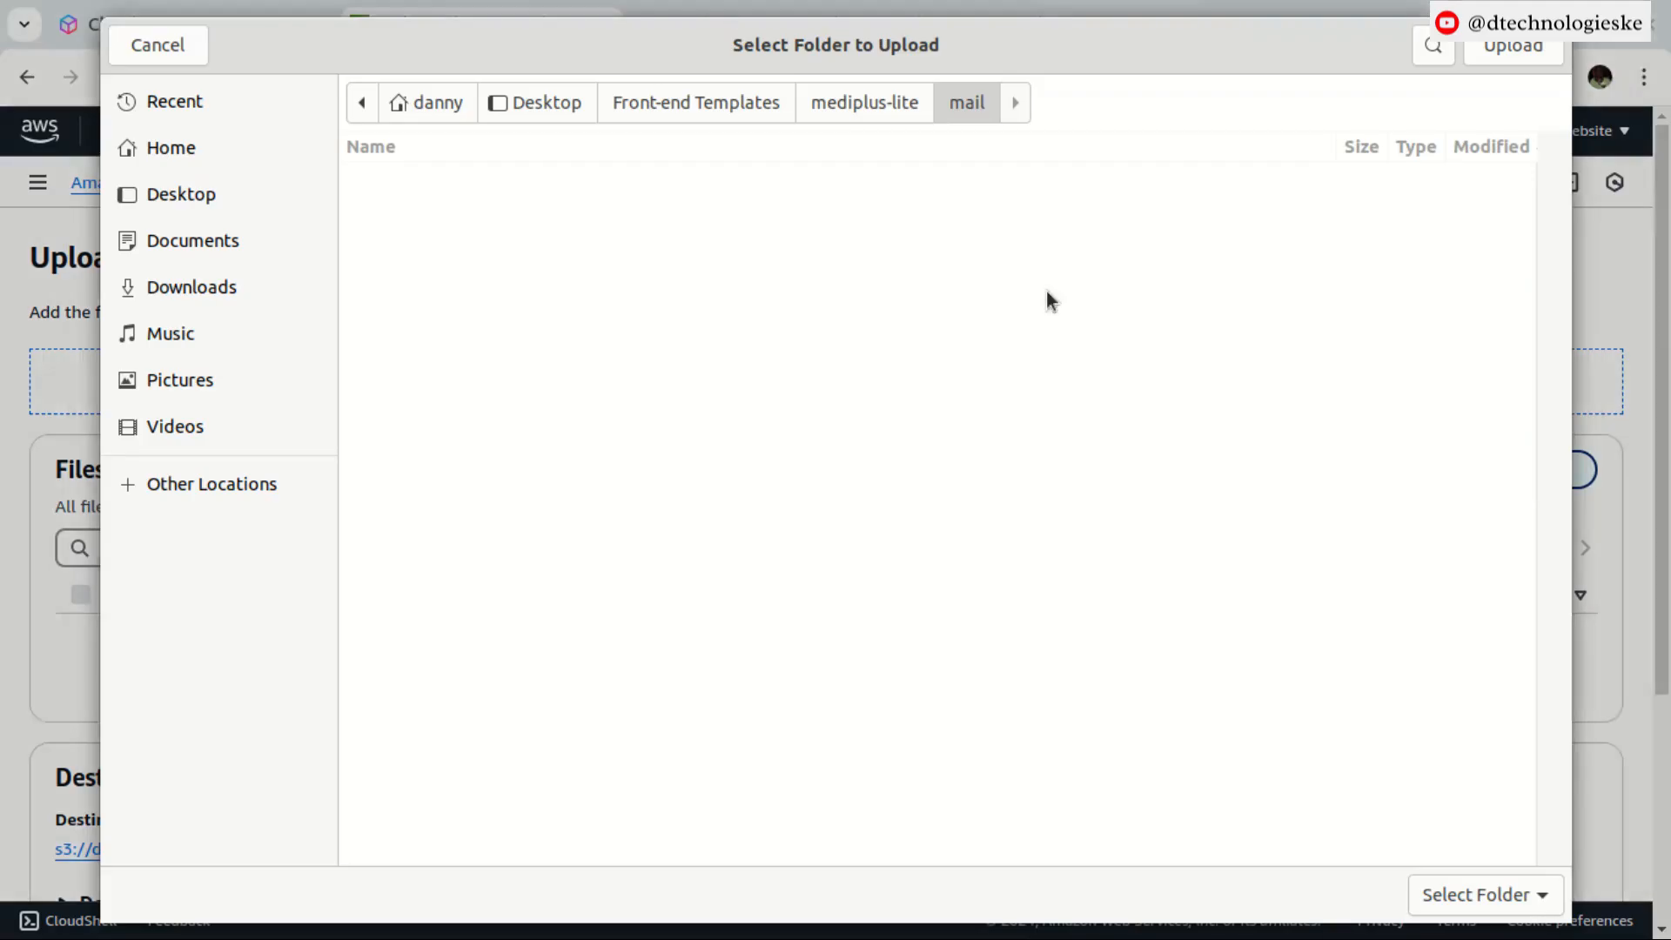
click(861, 101)
click(477, 217)
click(1509, 48)
scroll(1583, 783, down, 5)
click(1574, 833)
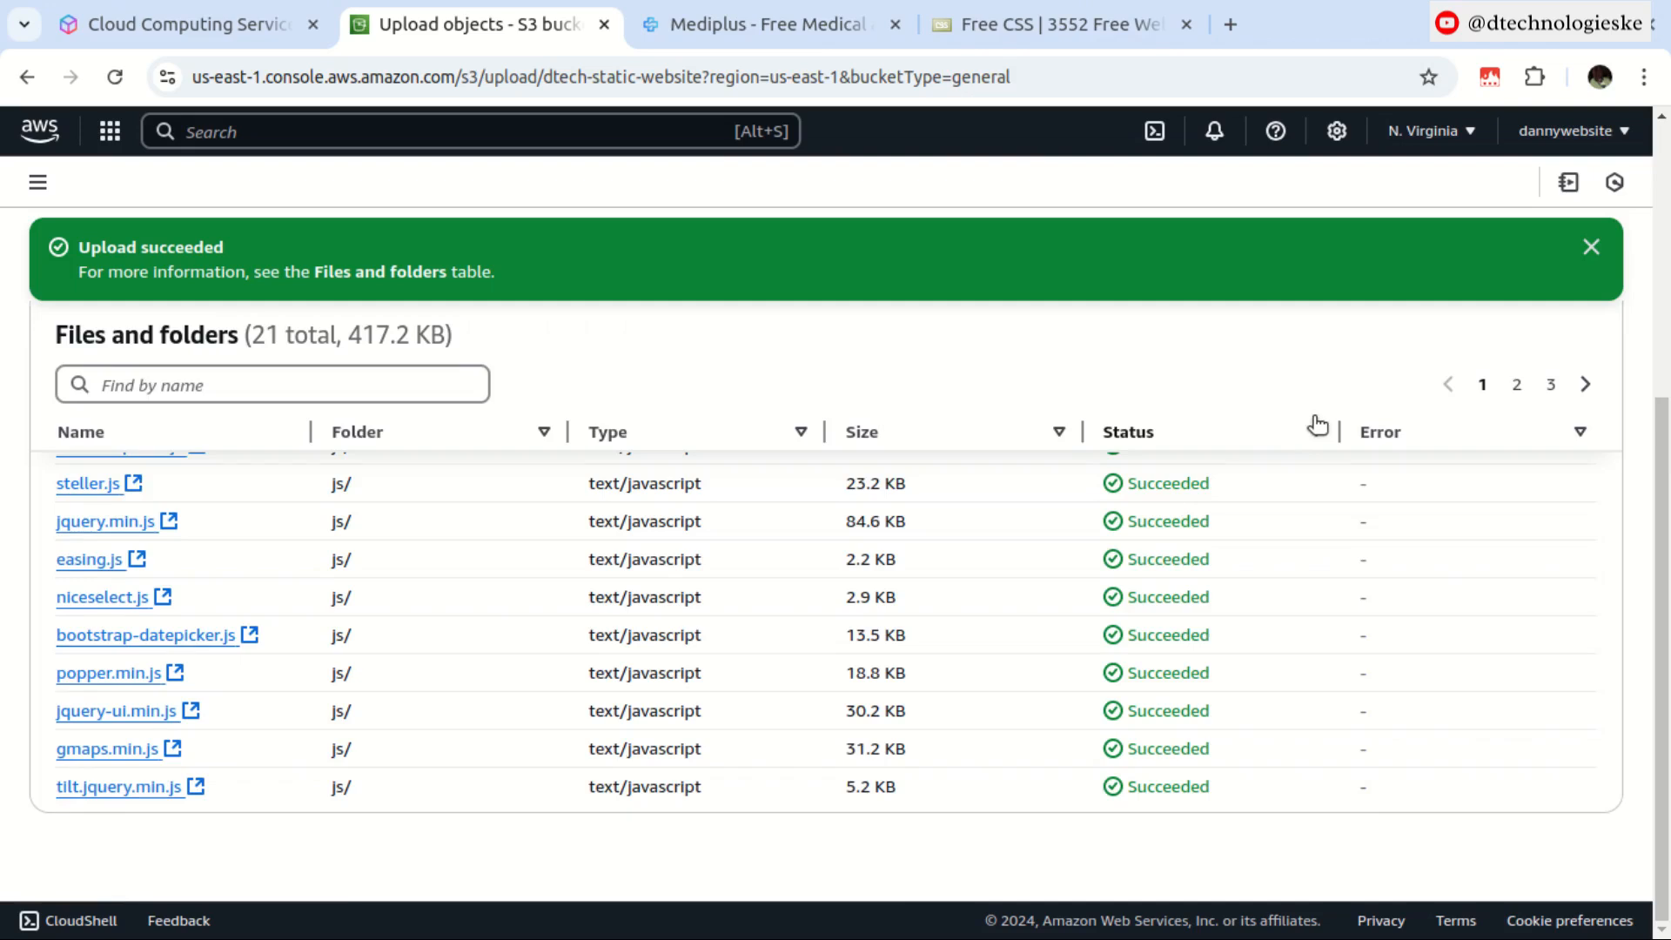
scroll(1324, 410, up, 5)
click(1578, 337)
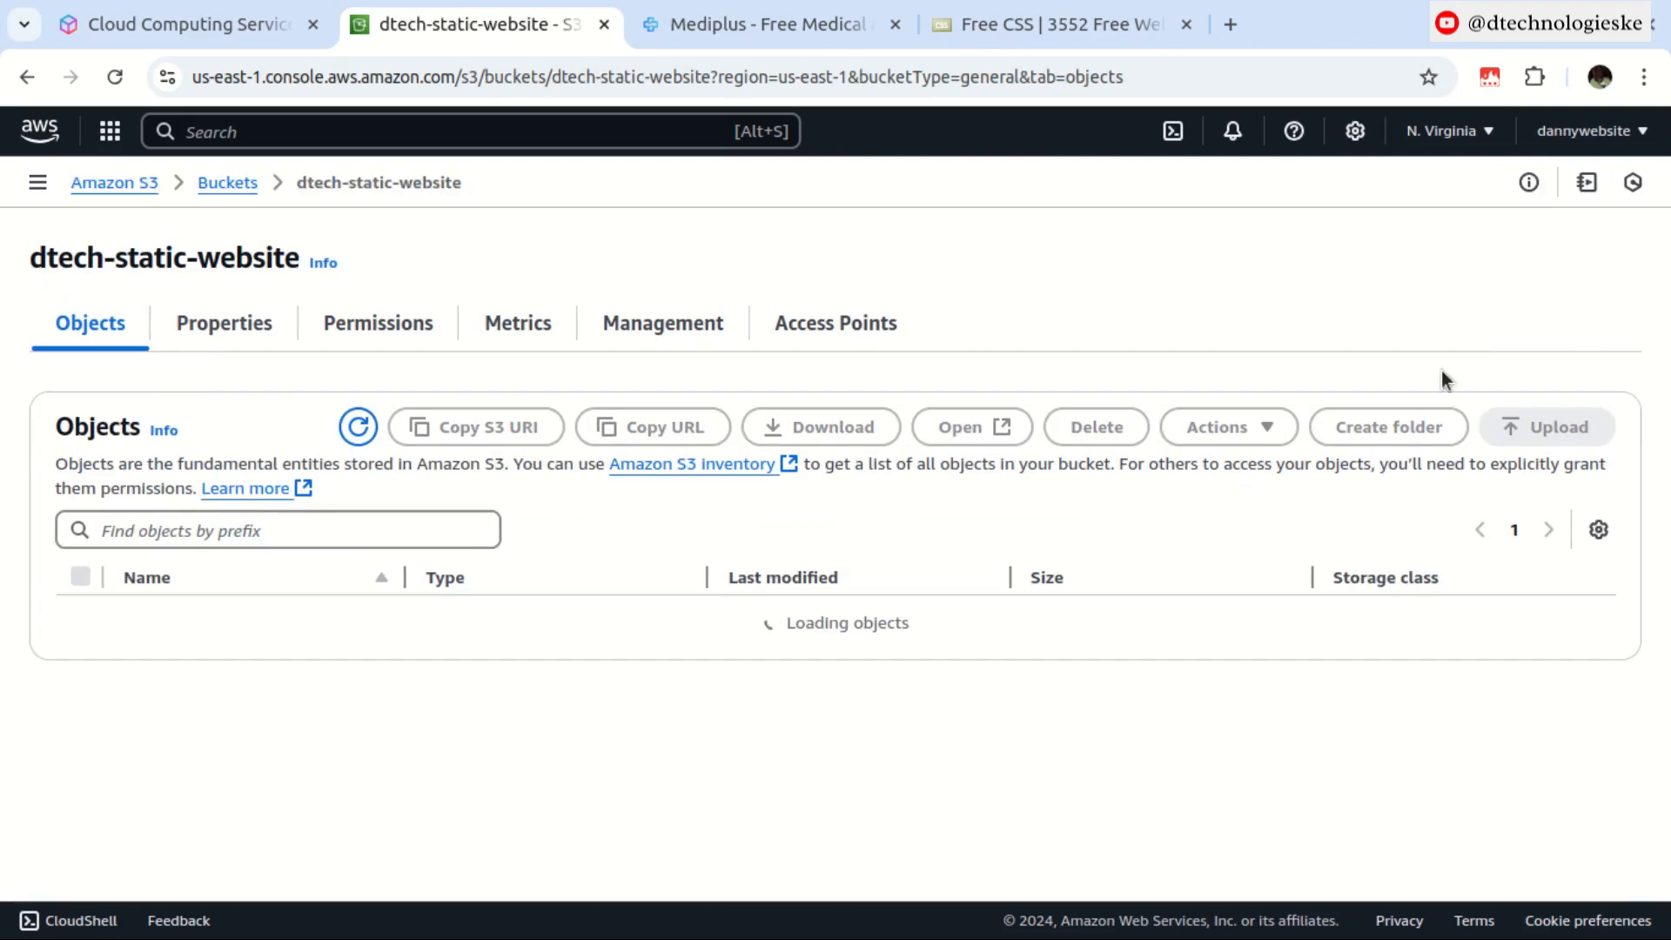
Step: Upload the img folder from mediplus-lite to the dtech-static-website bucket
click(1542, 430)
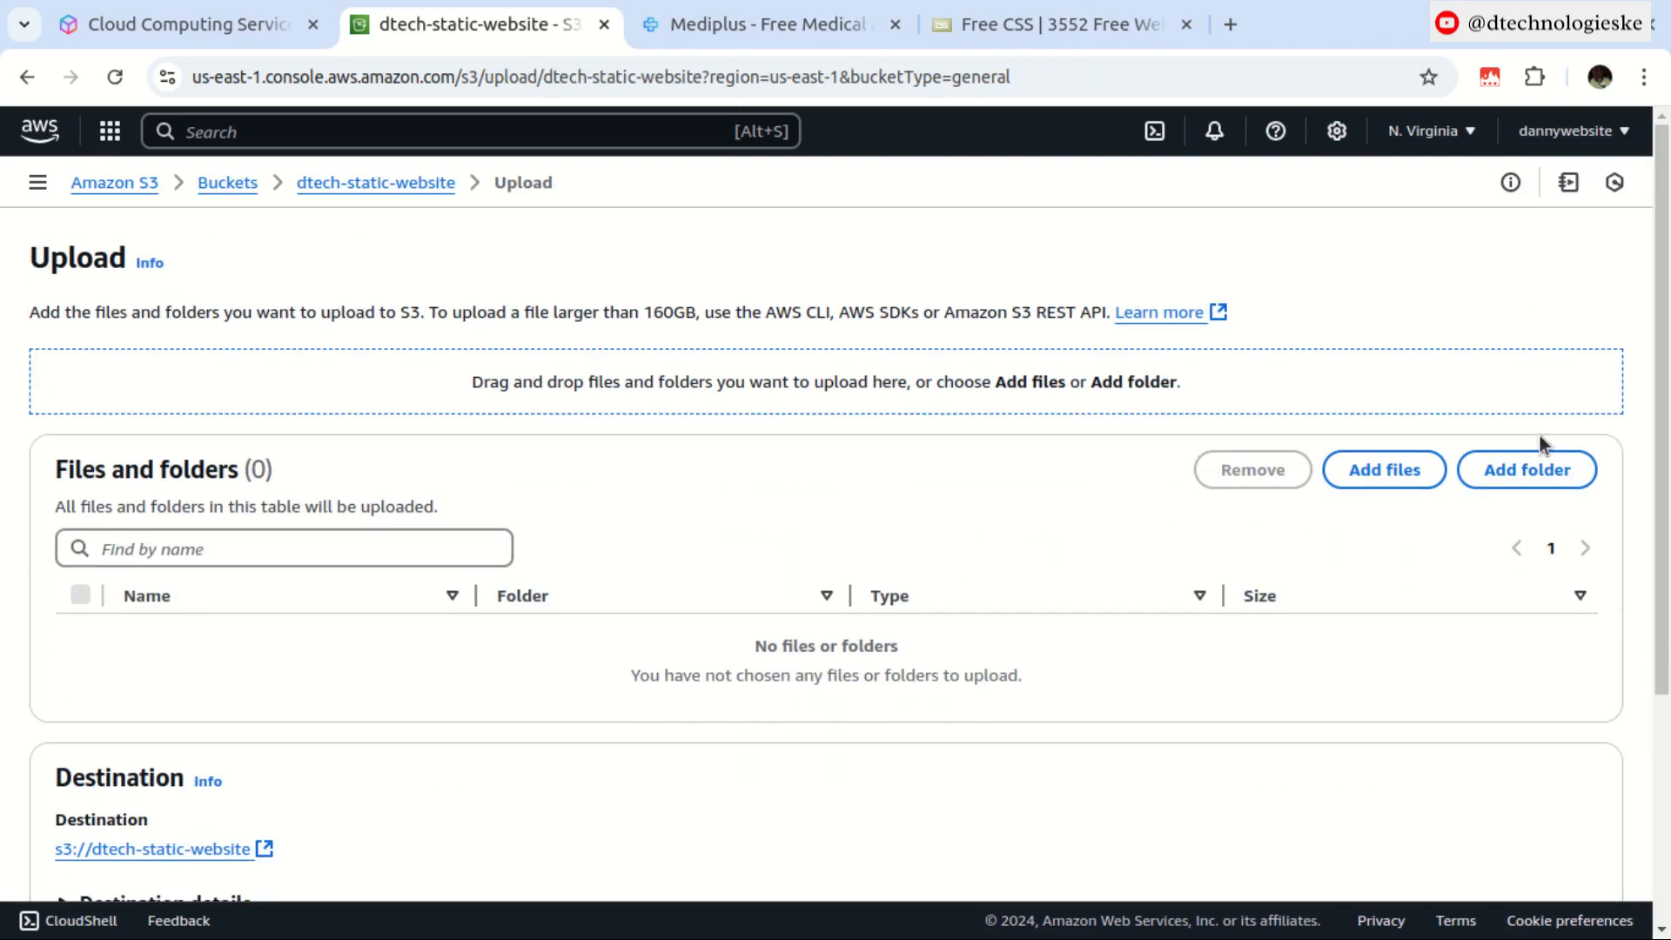
click(1532, 475)
click(873, 101)
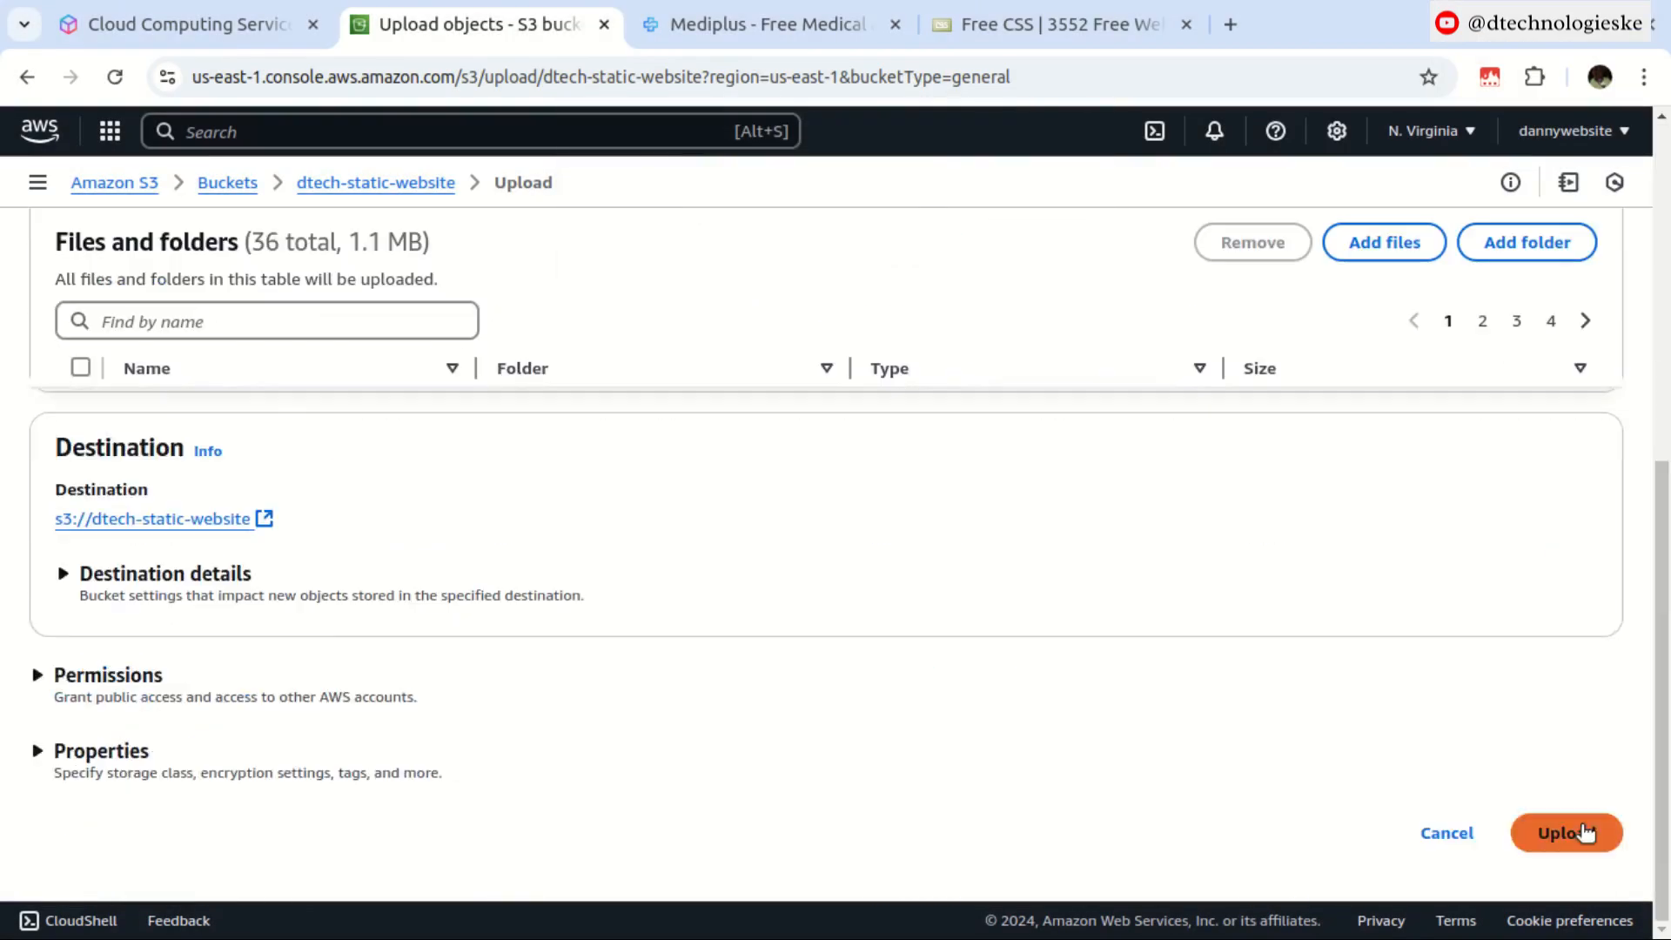
click(1582, 832)
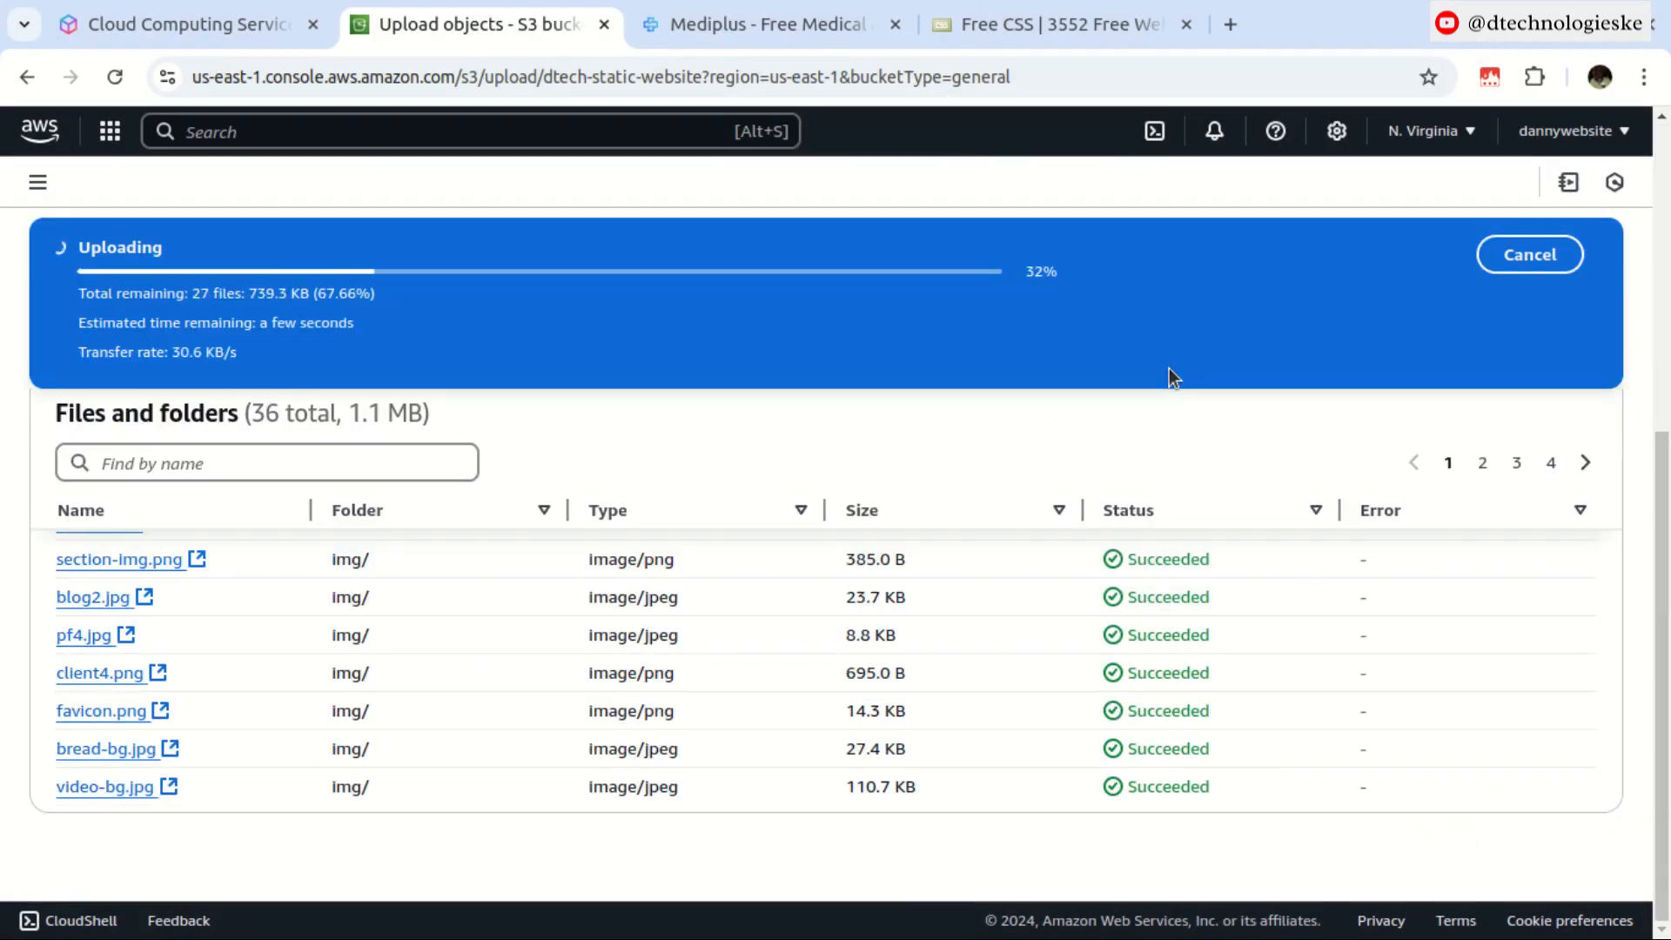
scroll(1172, 510, up, 2)
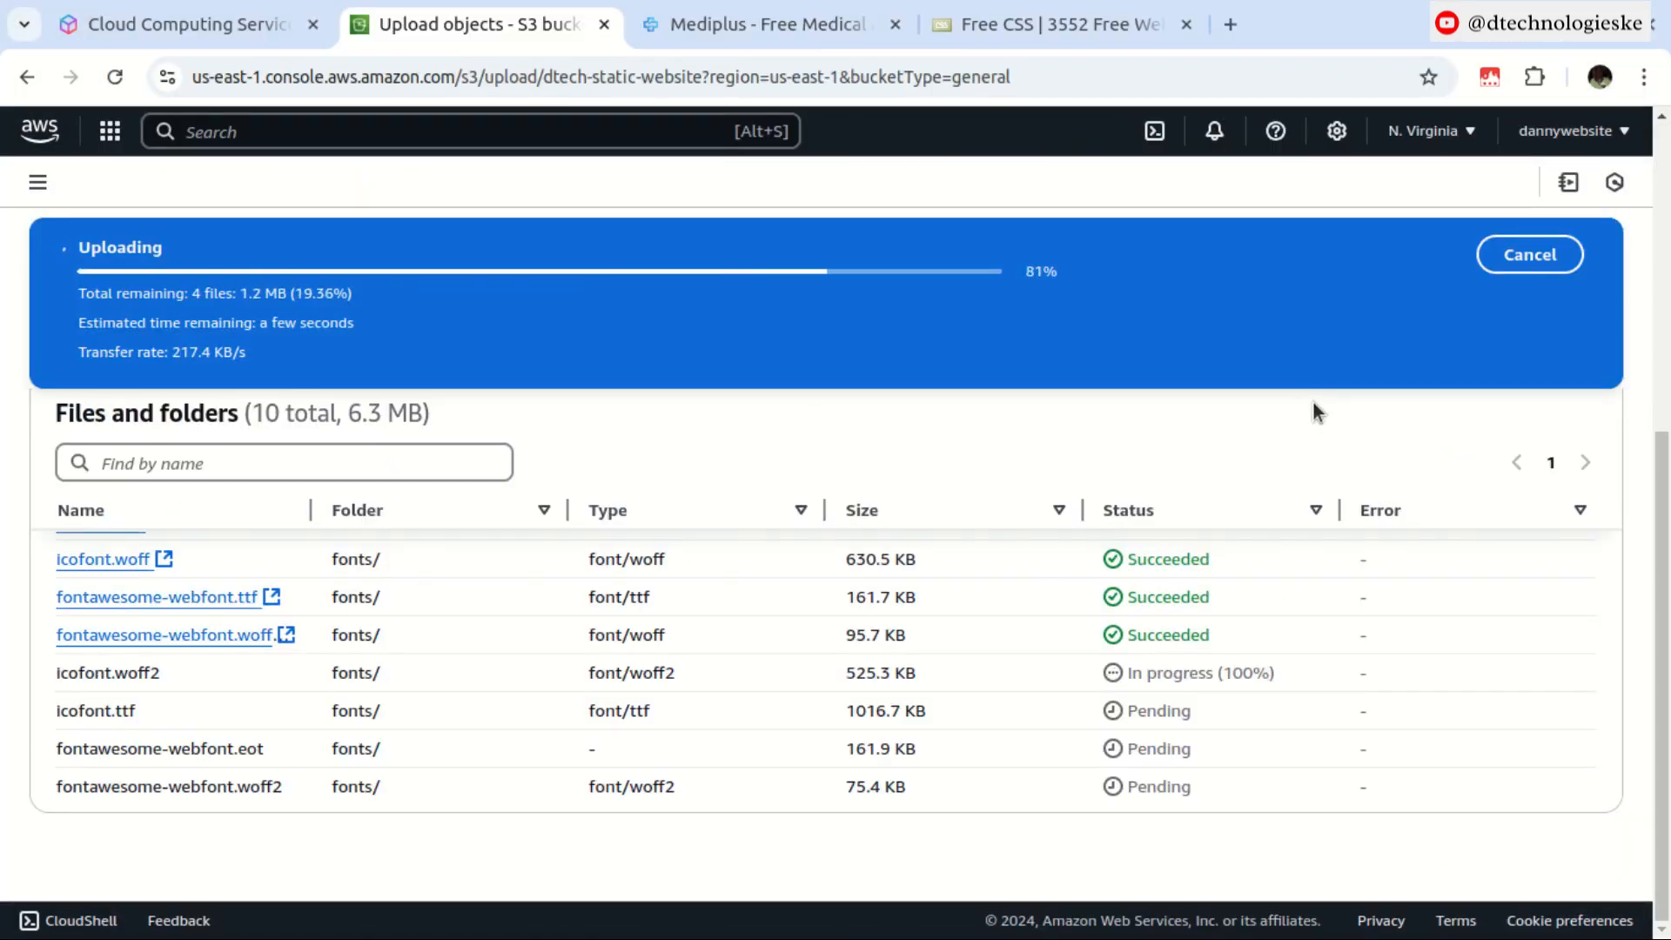
Step: Close the completed fonts folder upload, and upload the css folder to the same bucket
scroll(1600, 392, up, 5)
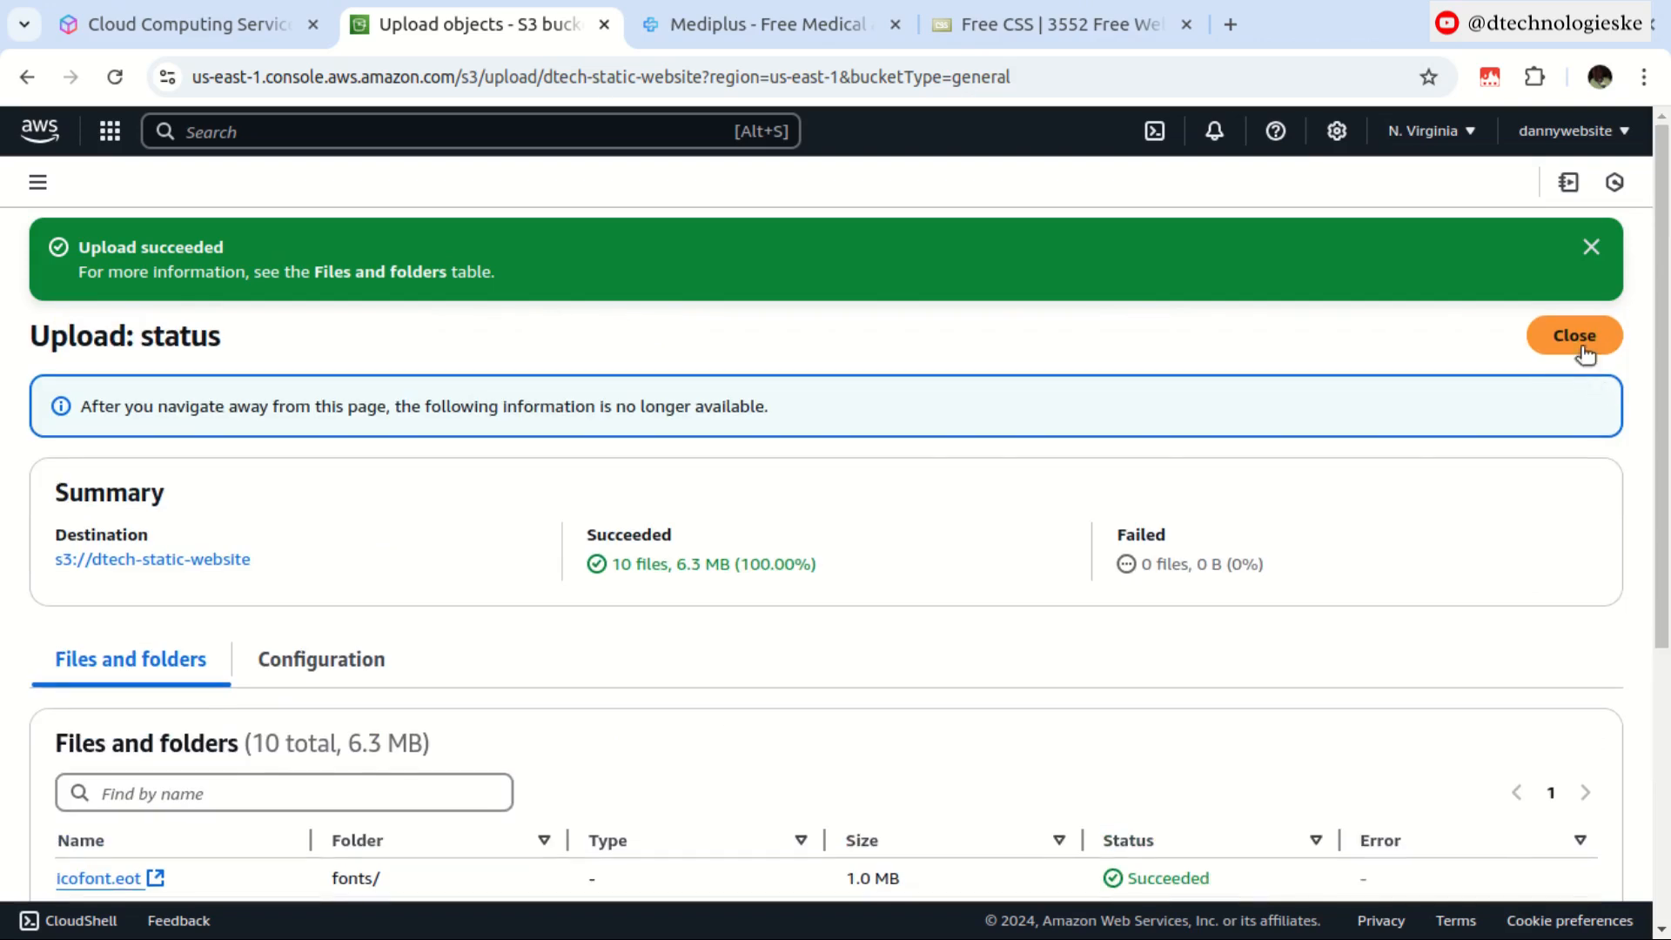
click(1569, 348)
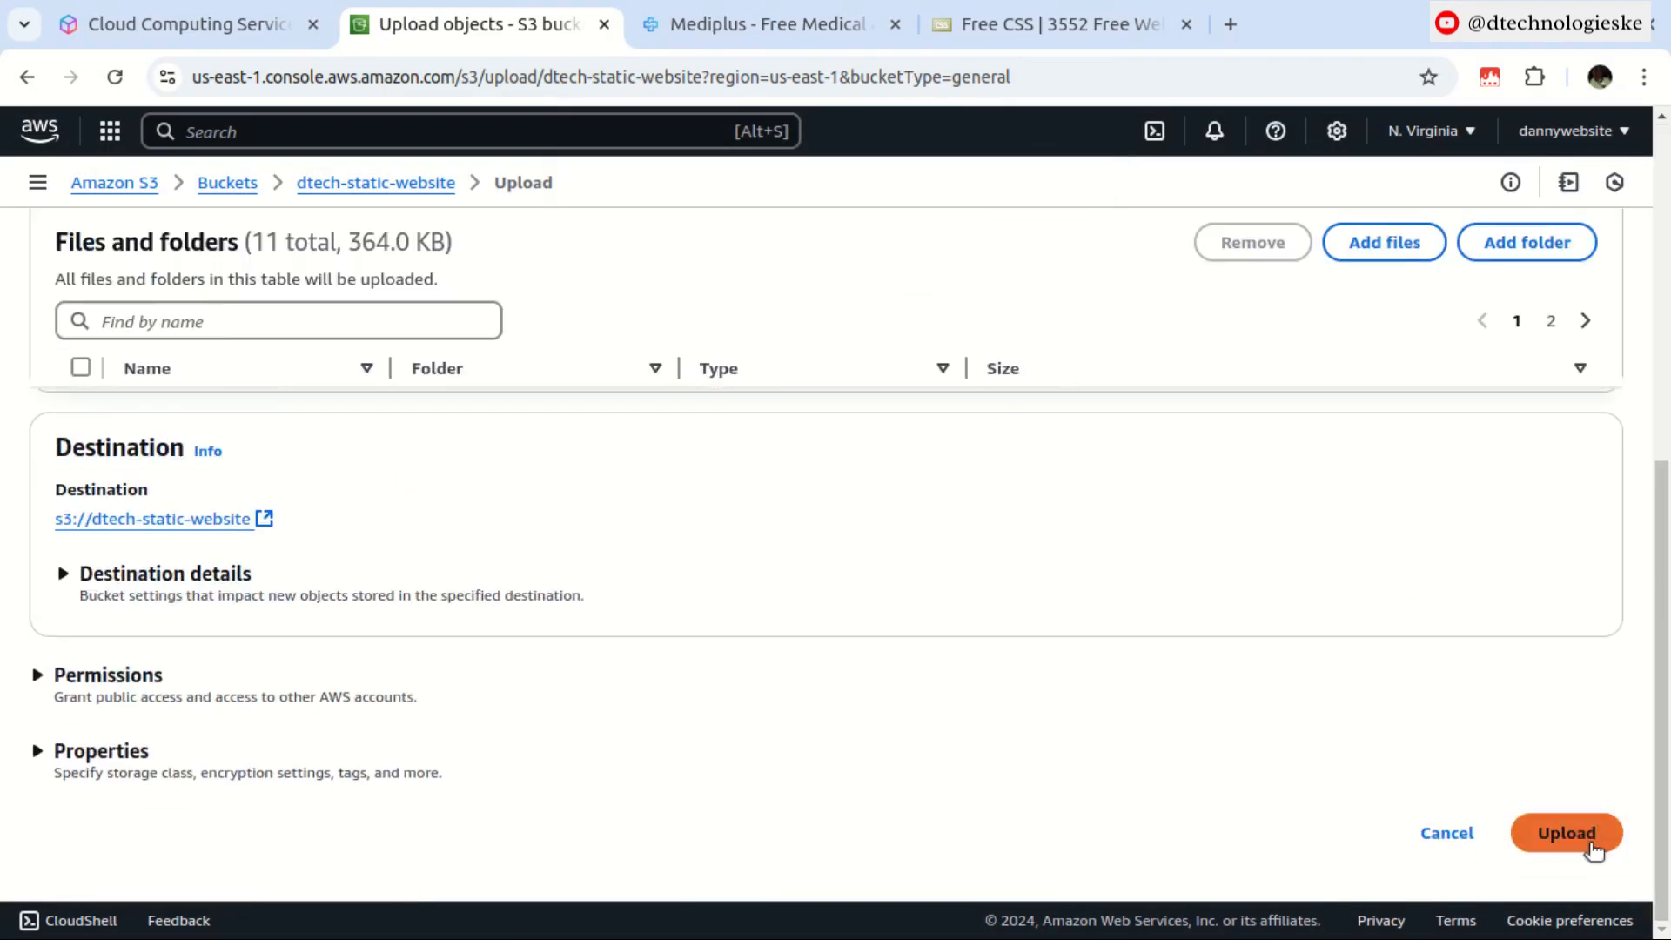
click(1589, 834)
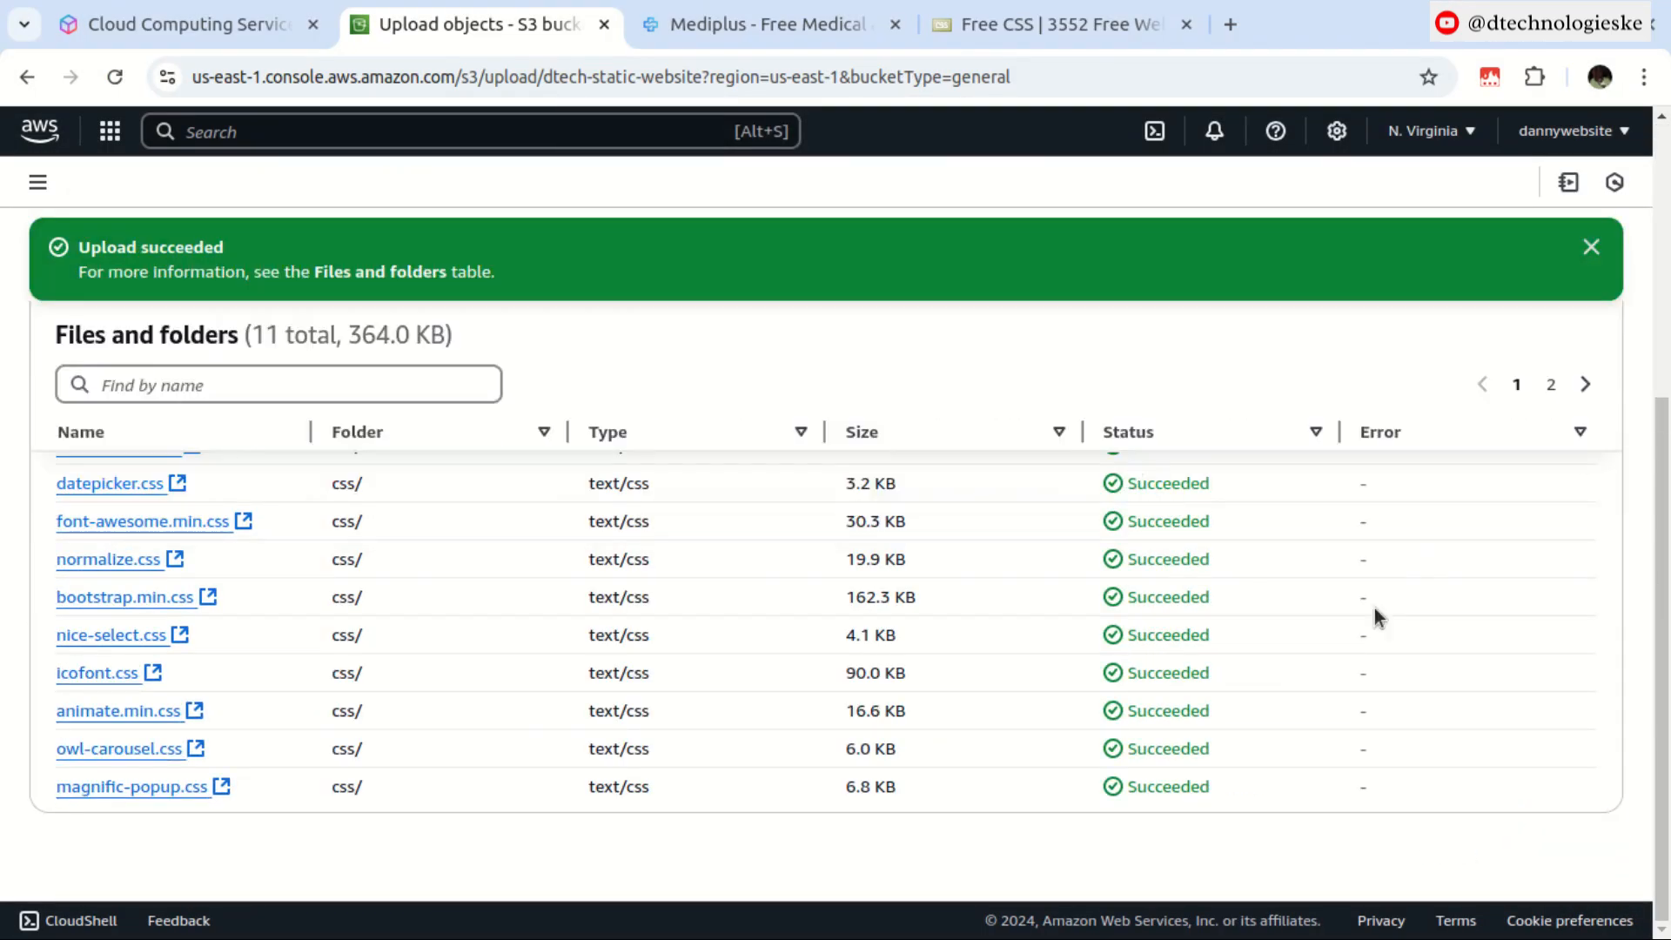
scroll(1376, 607, up, 5)
click(1567, 338)
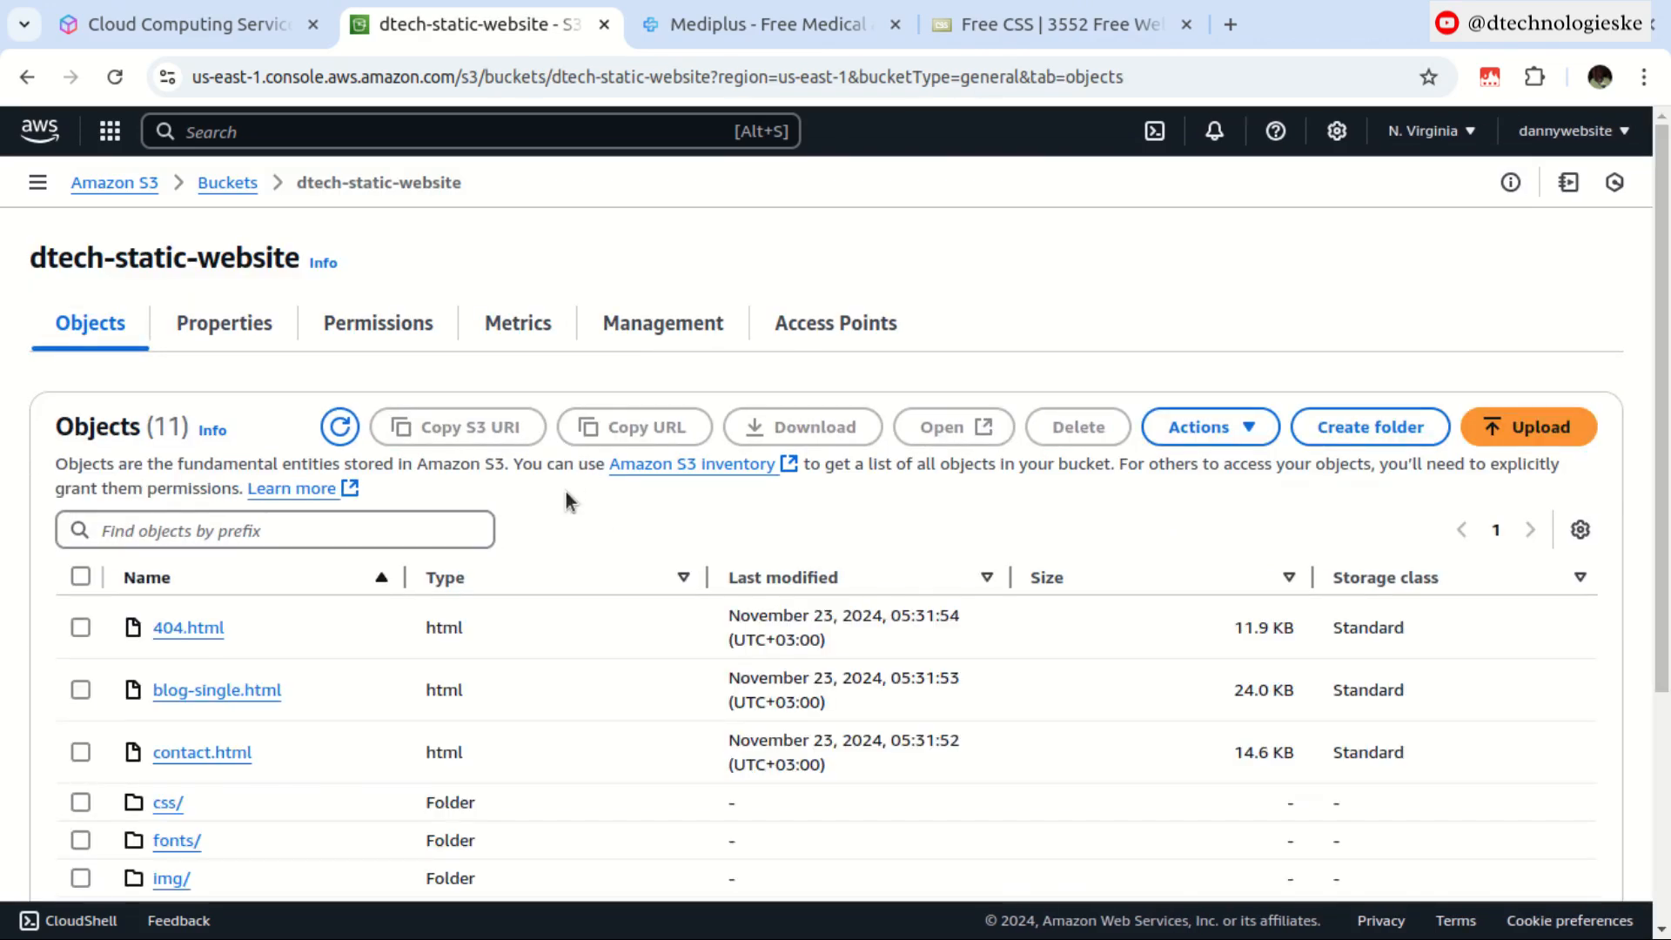
Step: Select index.html in the bucket's object list and check the local Mediplus home page it corresponds to
scroll(387, 523, down, 2)
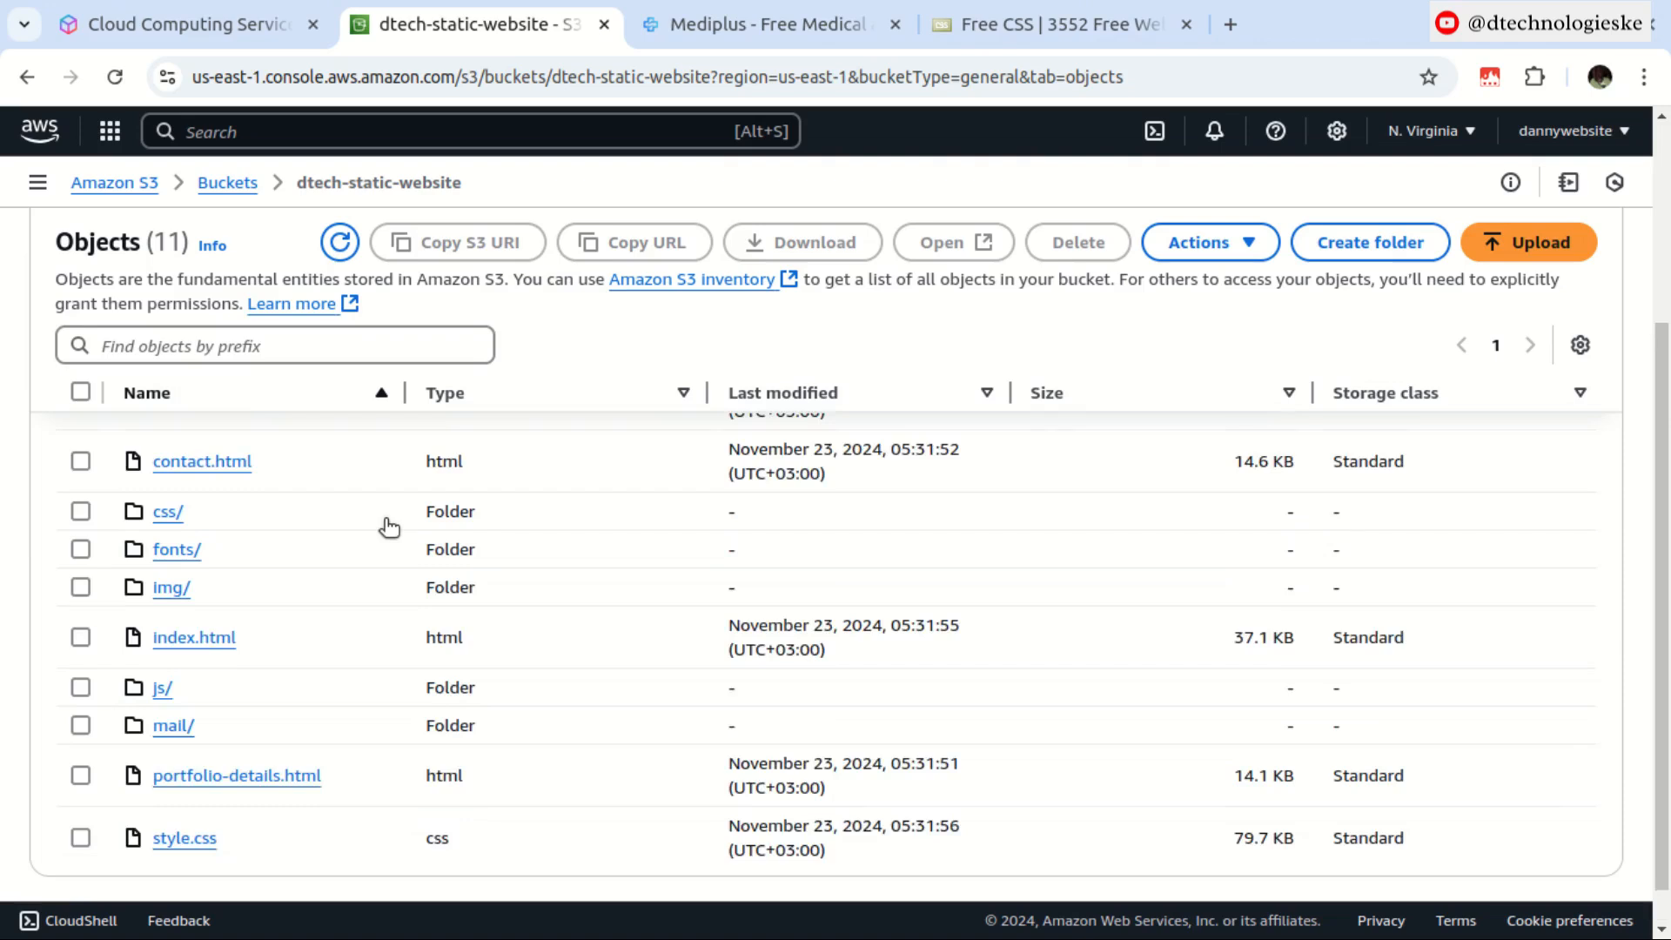
scroll(390, 526, down, 1)
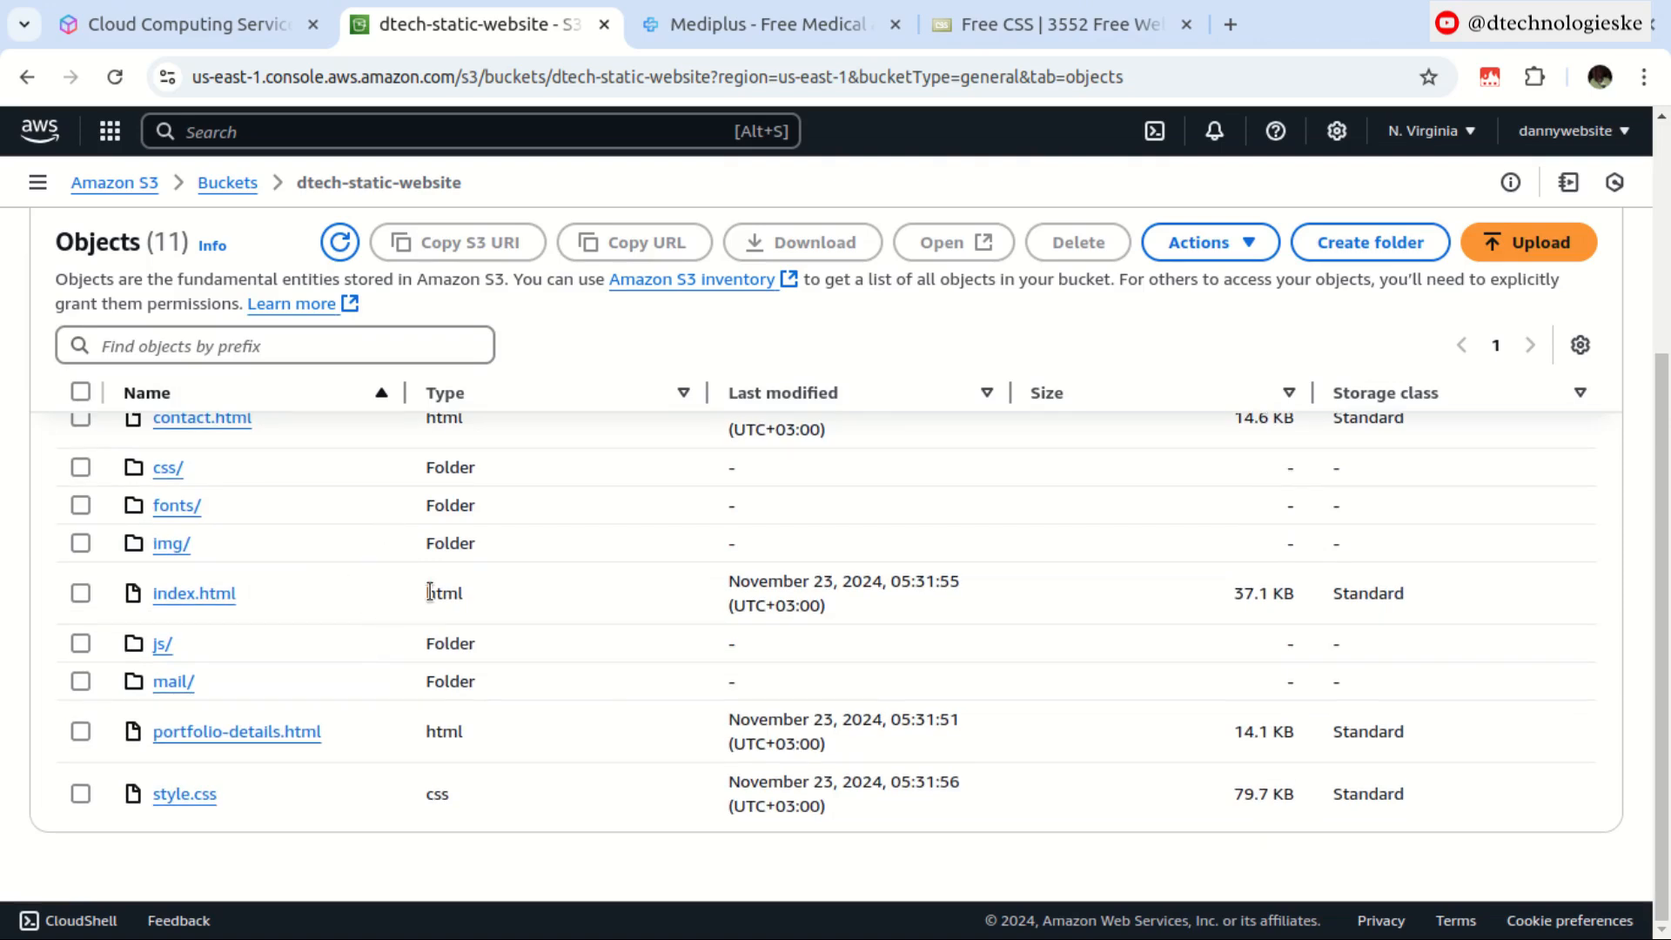
click(80, 597)
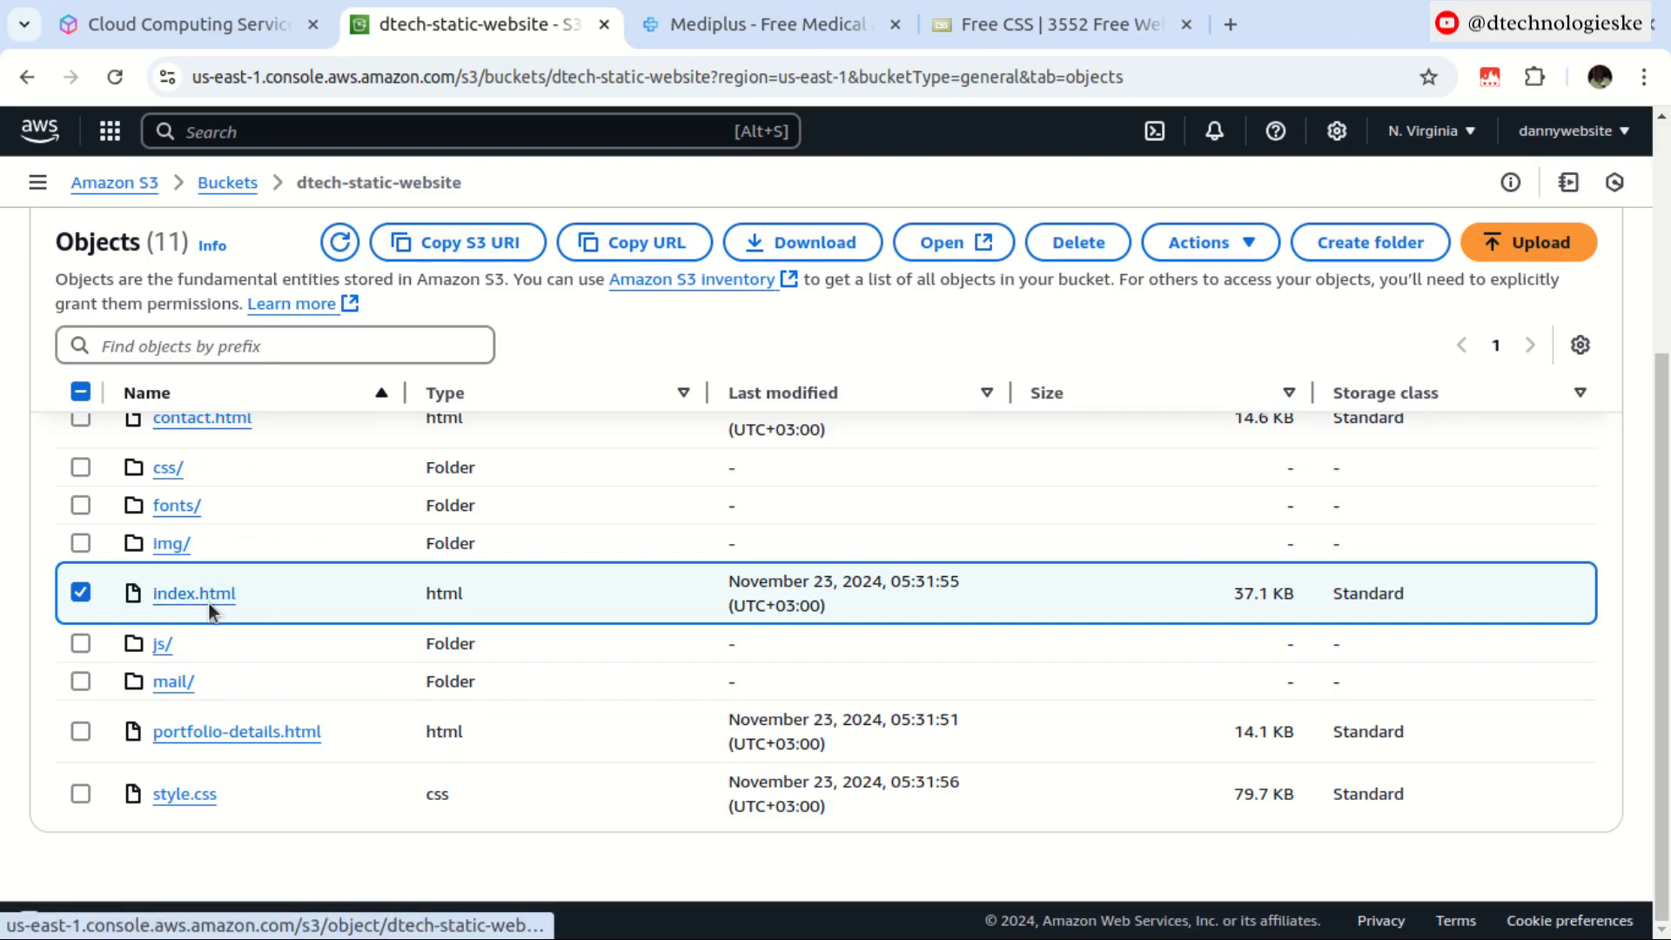
click(801, 33)
click(214, 214)
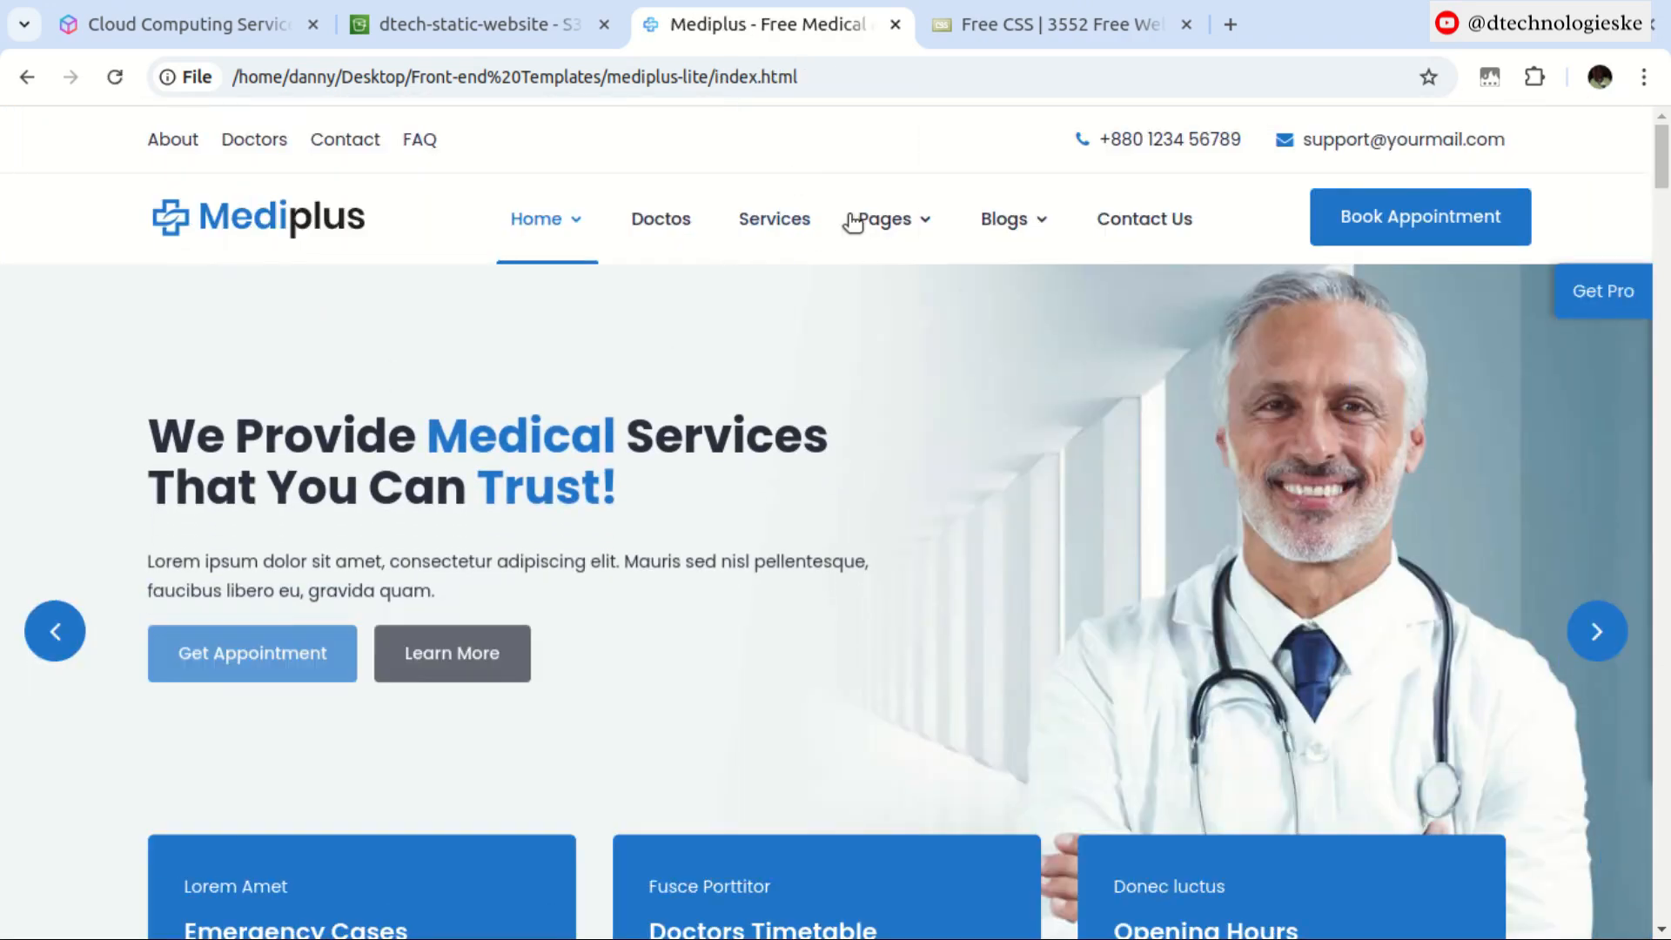
click(434, 30)
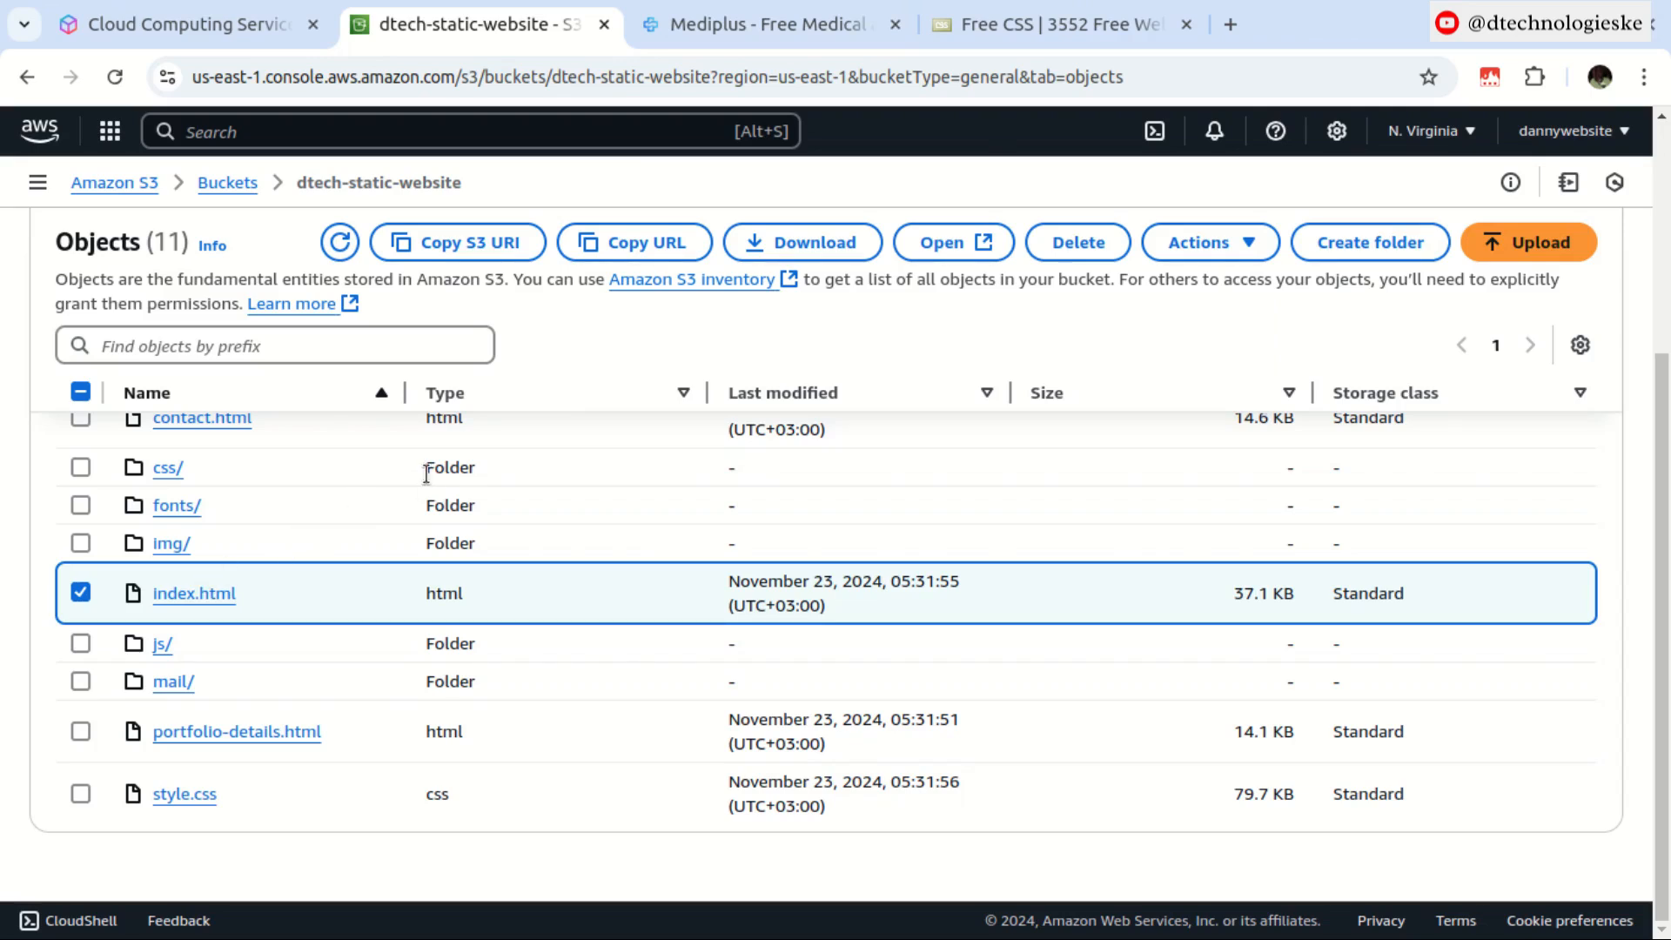
Step: Open index.html from the bucket and look through how the hosted page renders
click(969, 244)
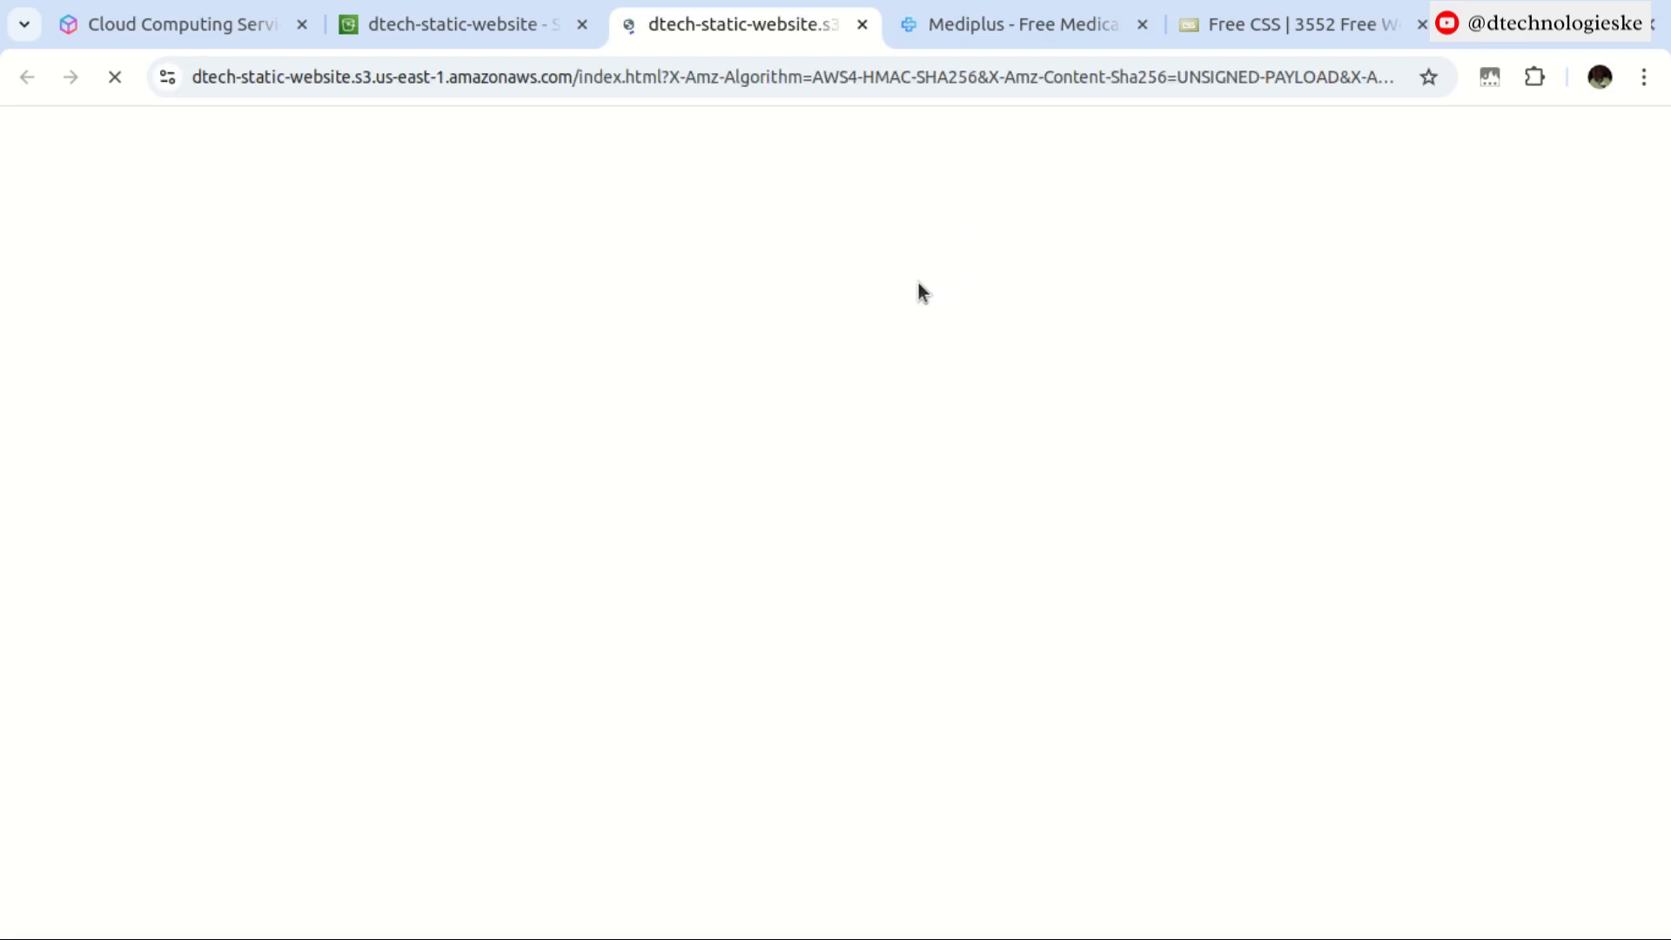
scroll(386, 336, down, 15)
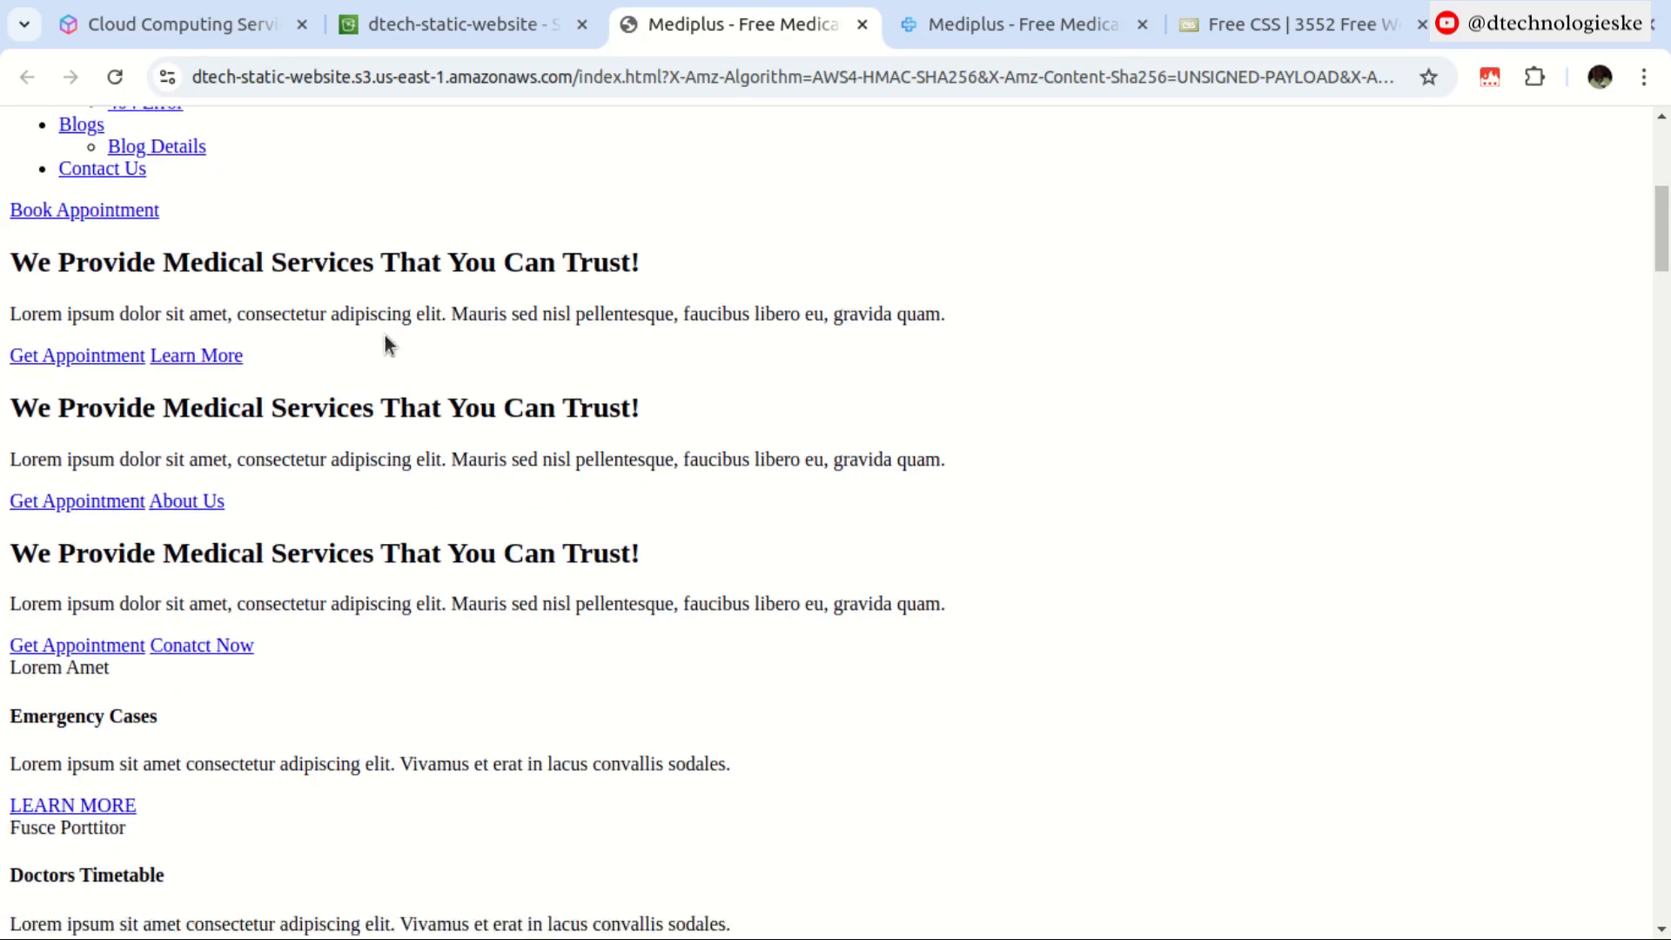
scroll(387, 333, down, 3)
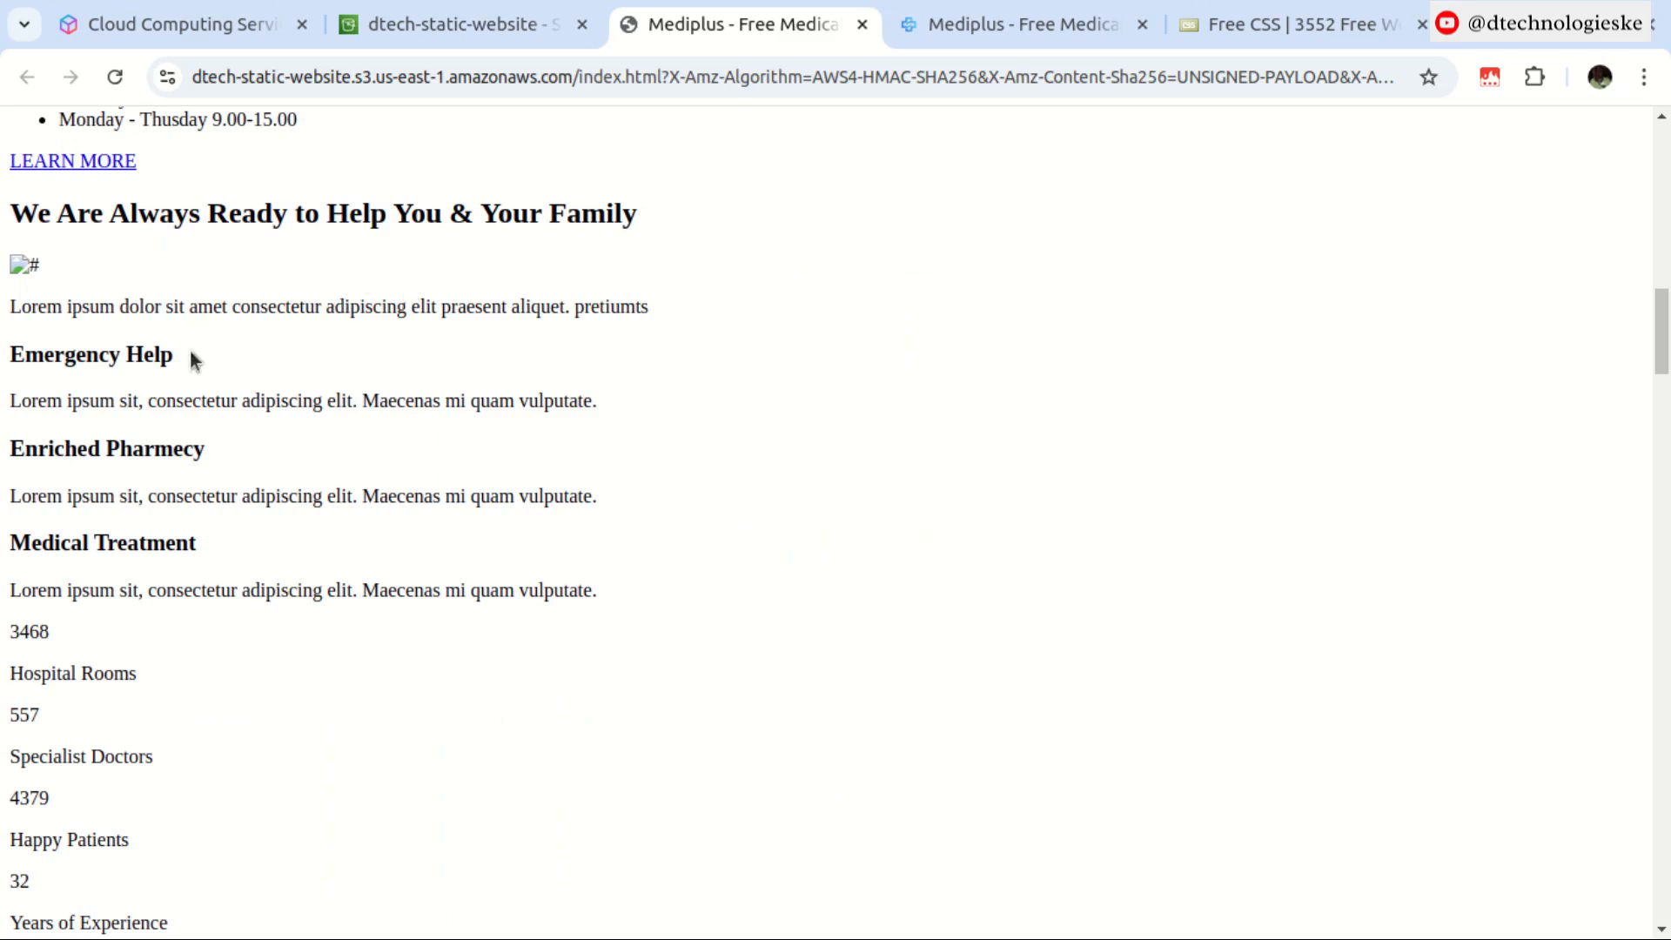
scroll(262, 287, down, 2)
scroll(253, 200, up, 7)
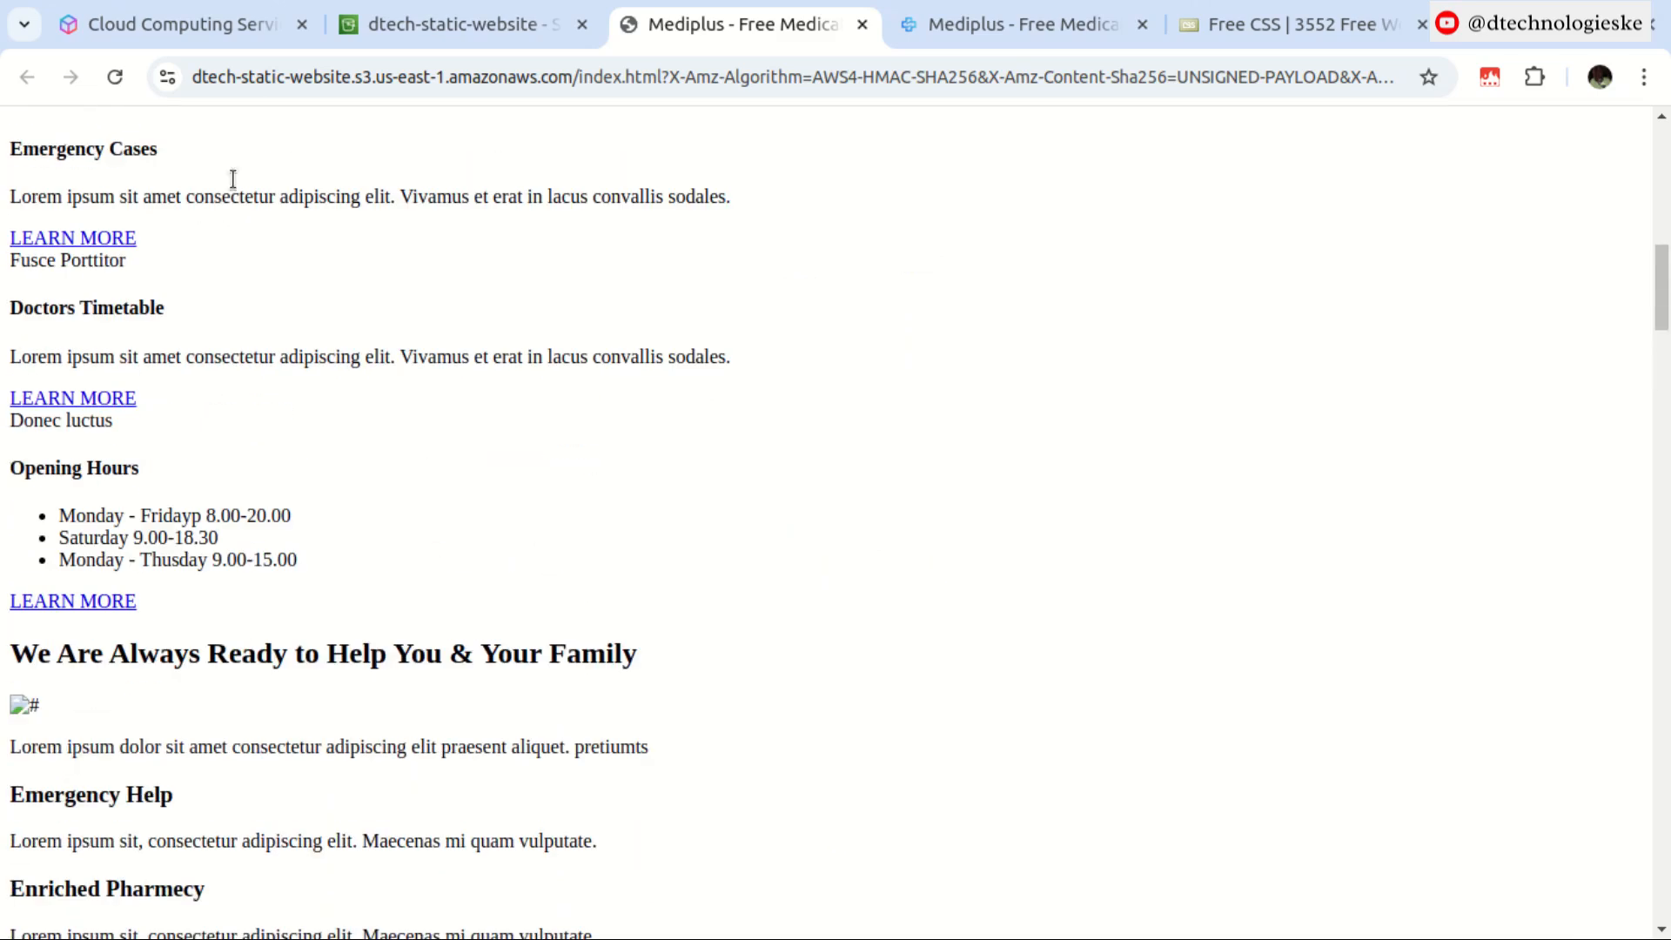
Step: Load the page at its plain object URL ending in /index.html, without the signed query parameters
click(660, 81)
click(661, 82)
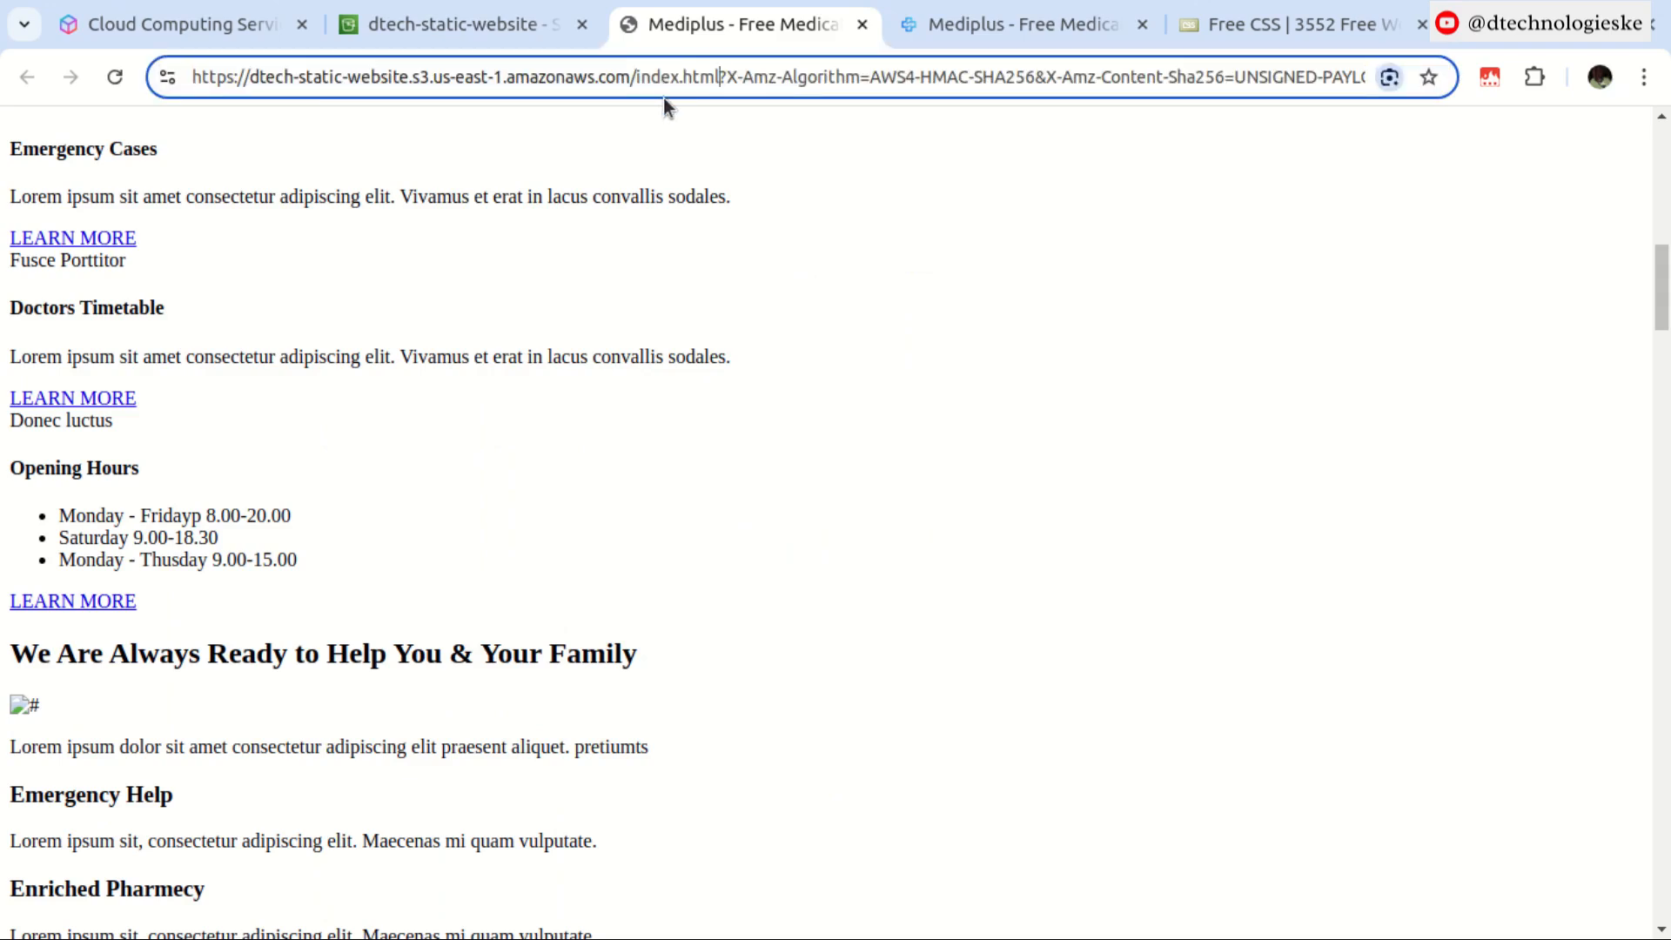
shift+click(196, 76)
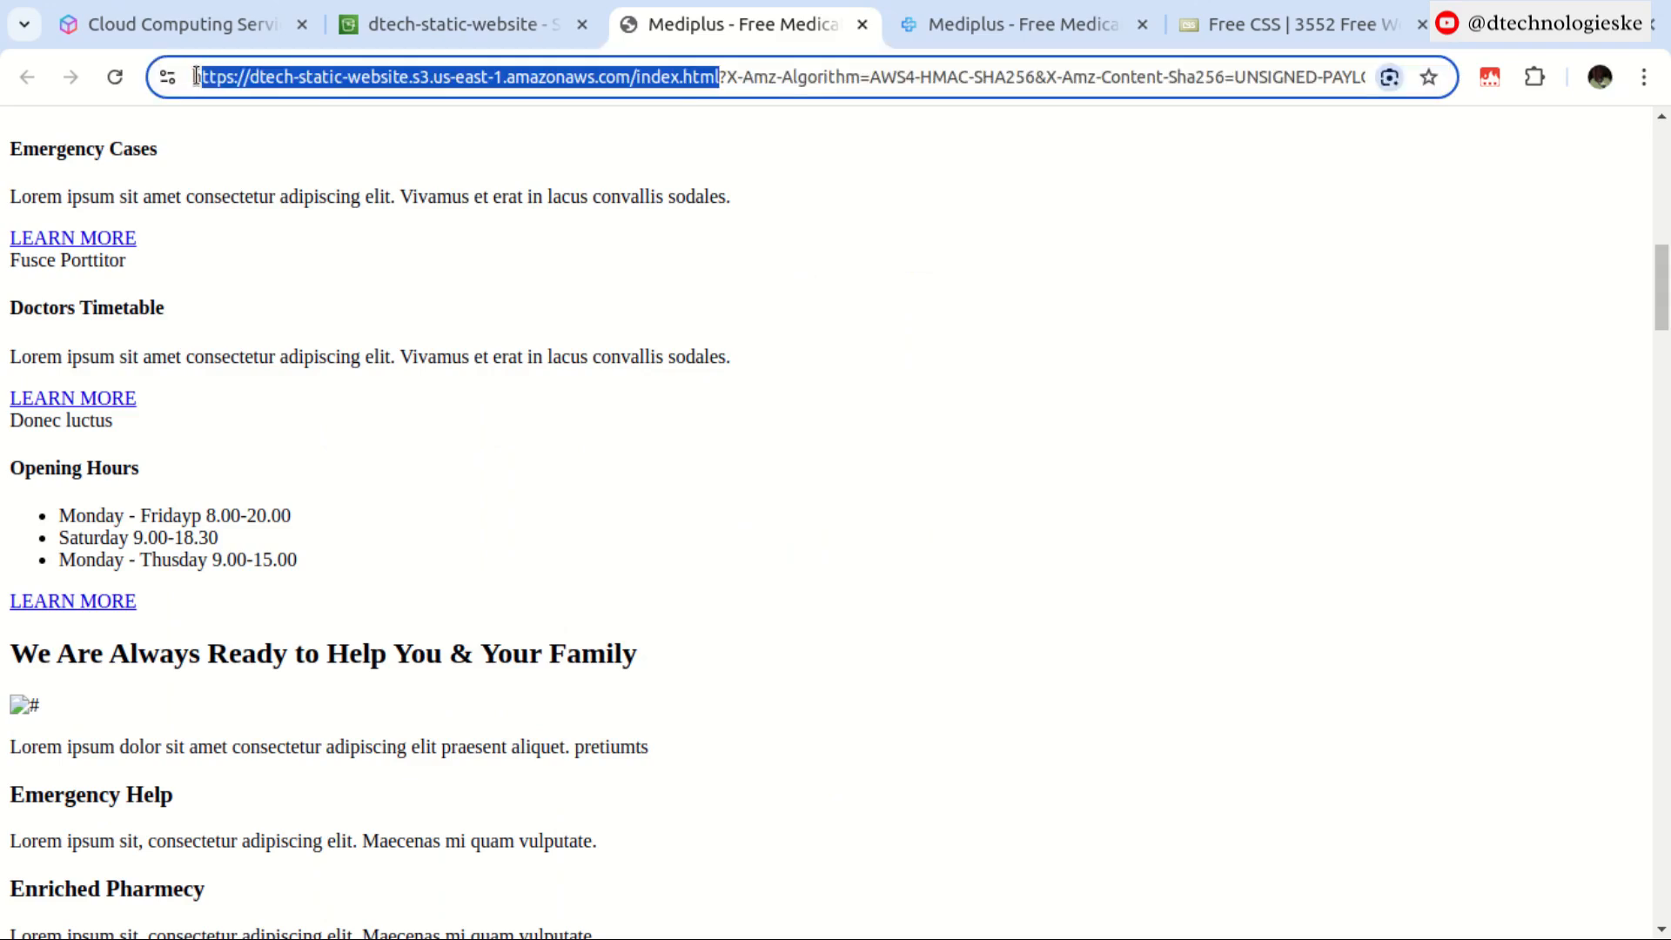
key(shift+Home)
key(ctrl+c)
key(BackSpace)
key(shift+End)
key(Delete)
key(ctrl+v)
key(Return)
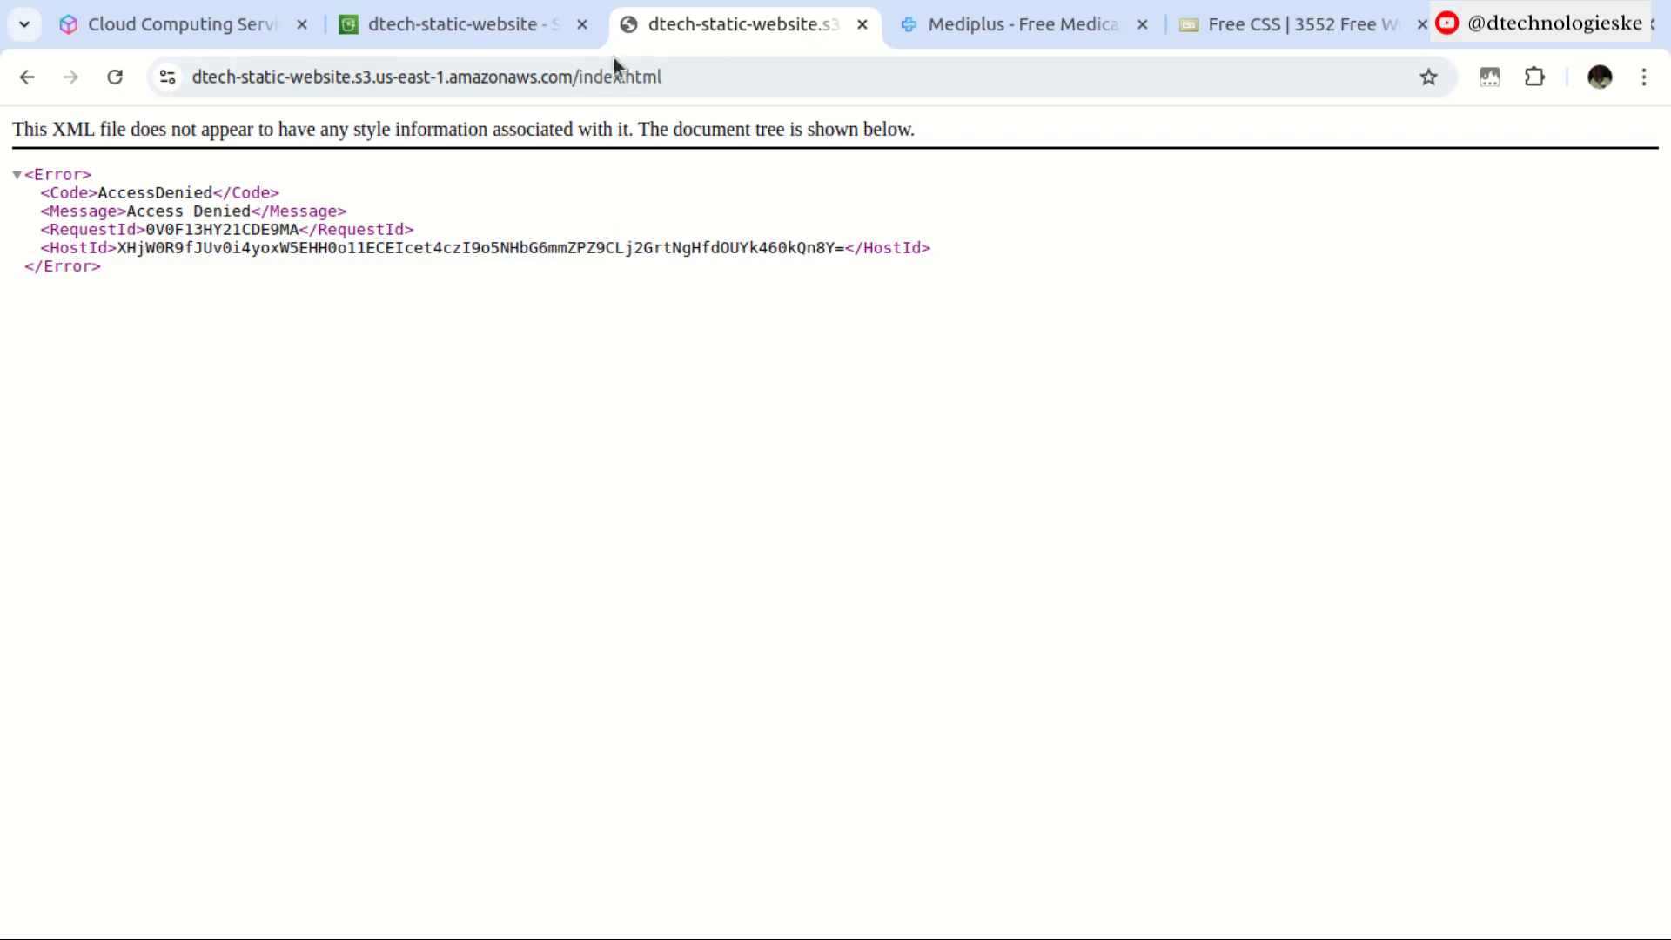
Step: Open index.html from the bucket again, compare it with the plain-URL page, and return to the bucket
click(498, 34)
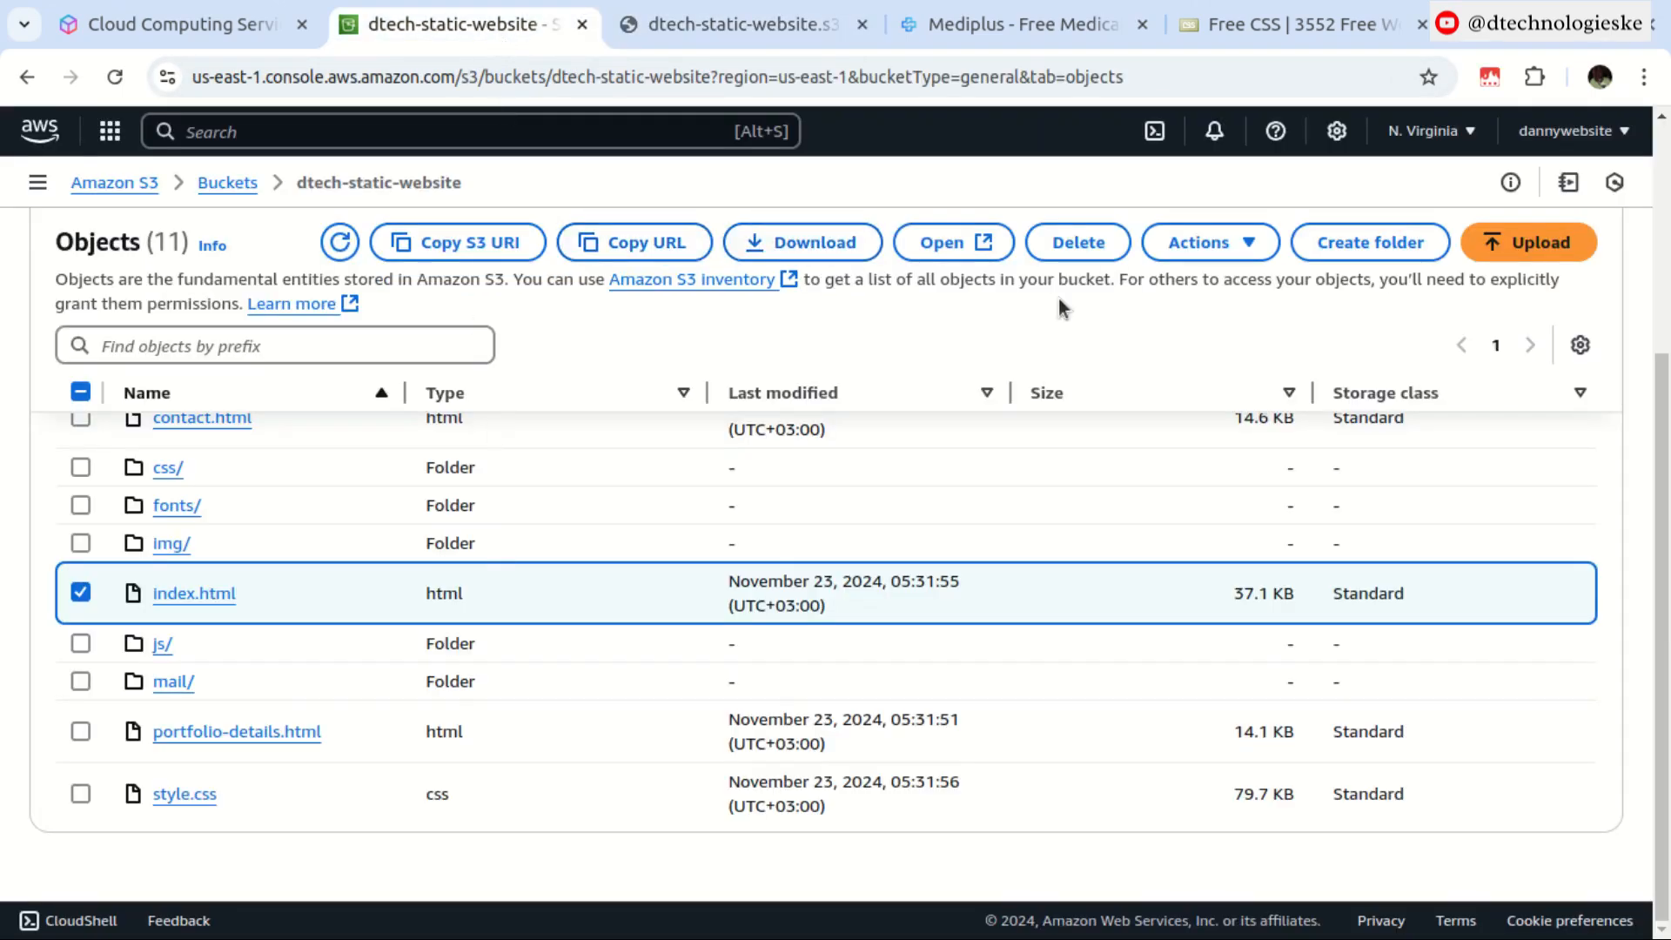
click(942, 244)
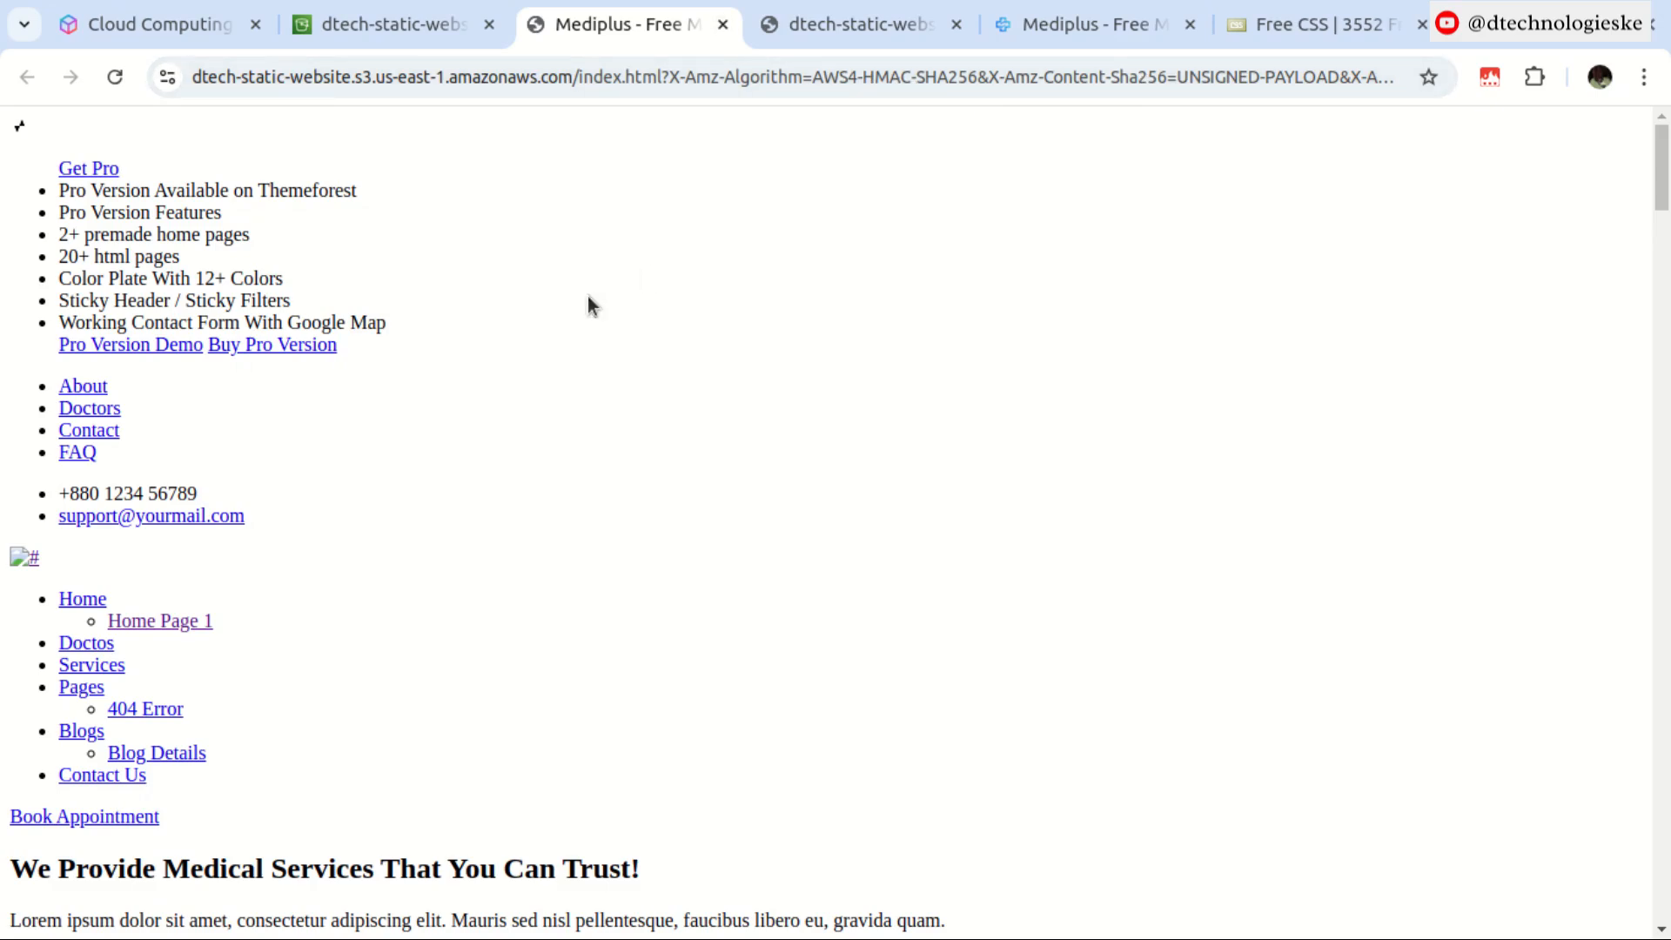
click(848, 35)
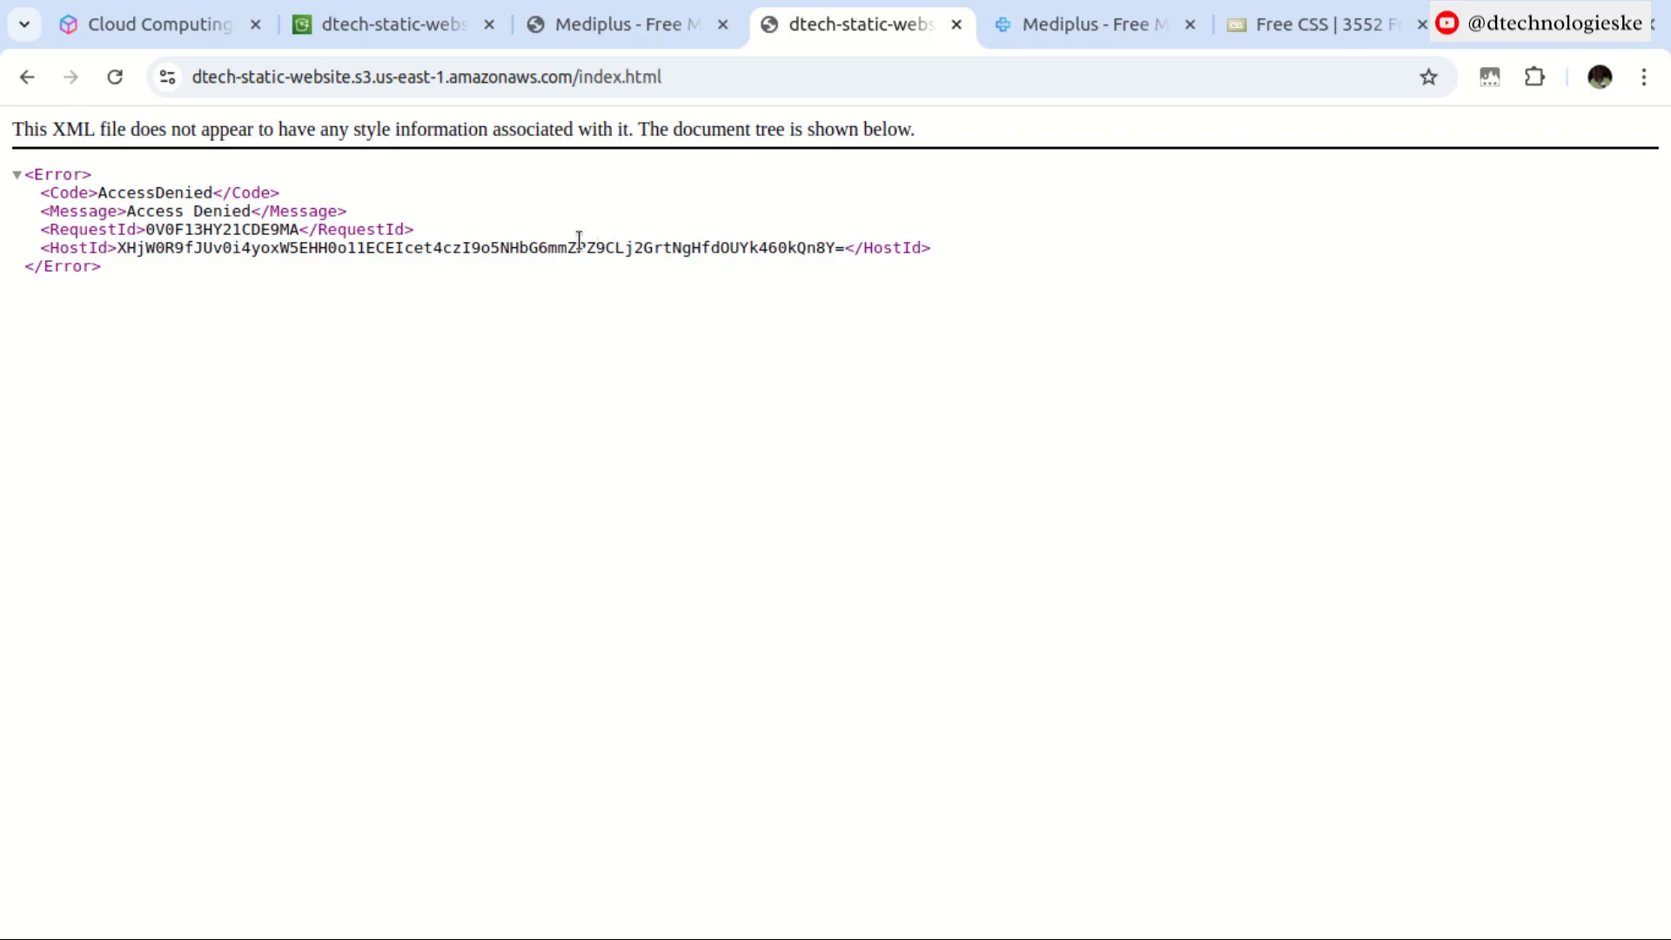
click(388, 26)
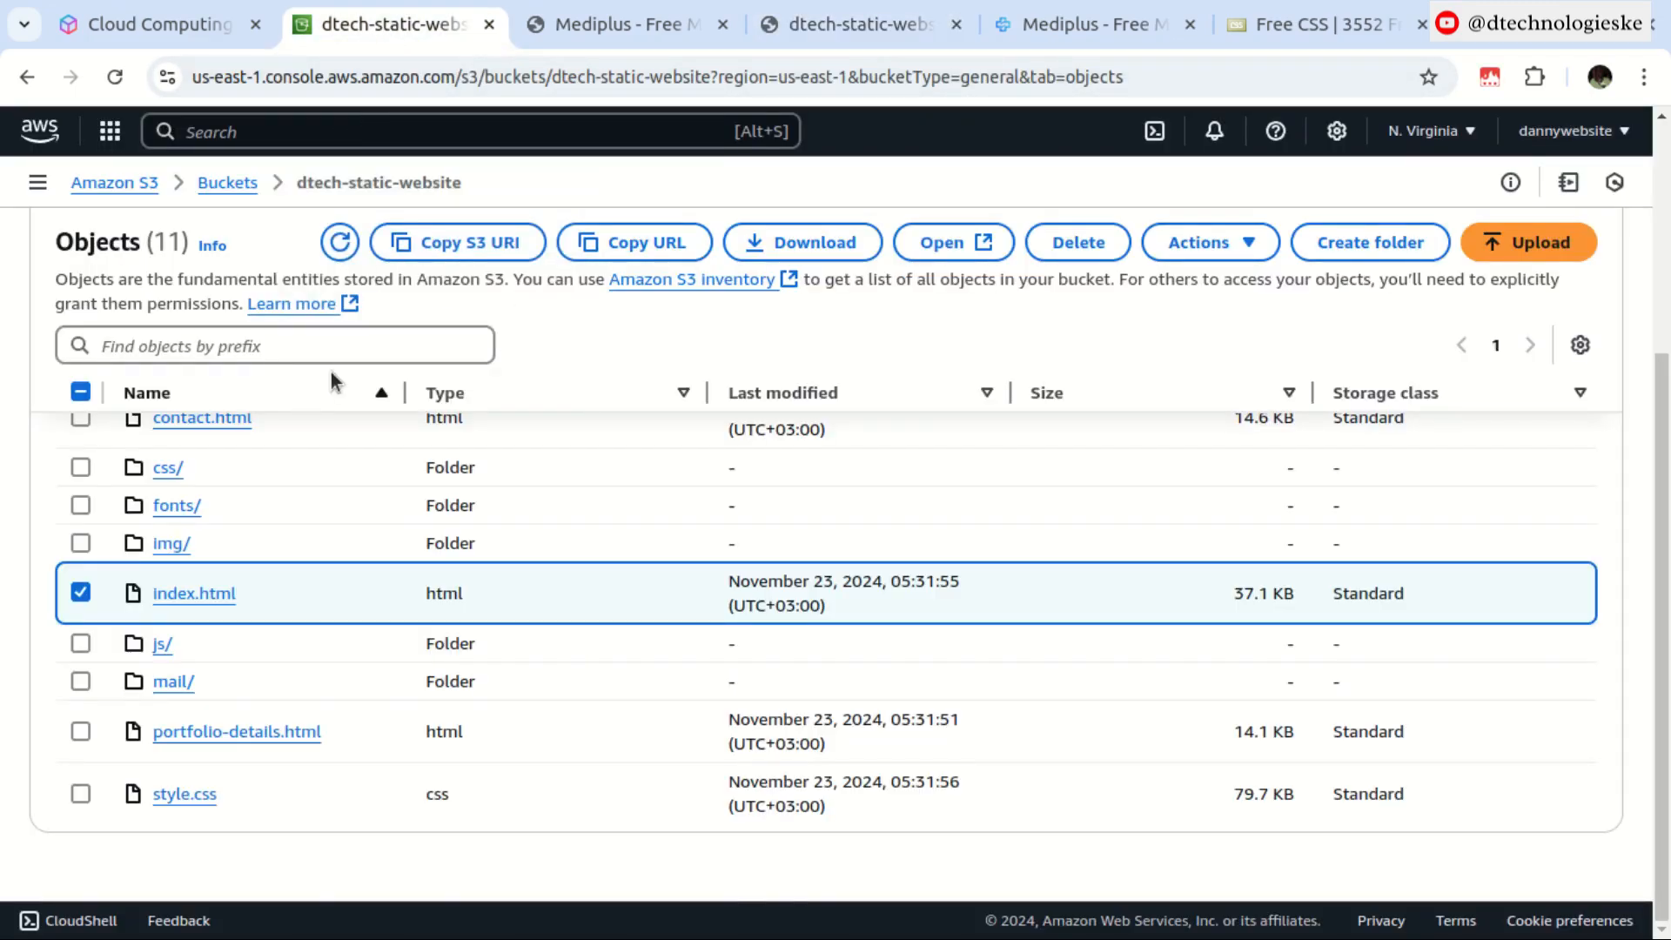
Step: Clear the selection of all objects in the dtech-static-website bucket
scroll(331, 373, up, 2)
scroll(132, 630, down, 2)
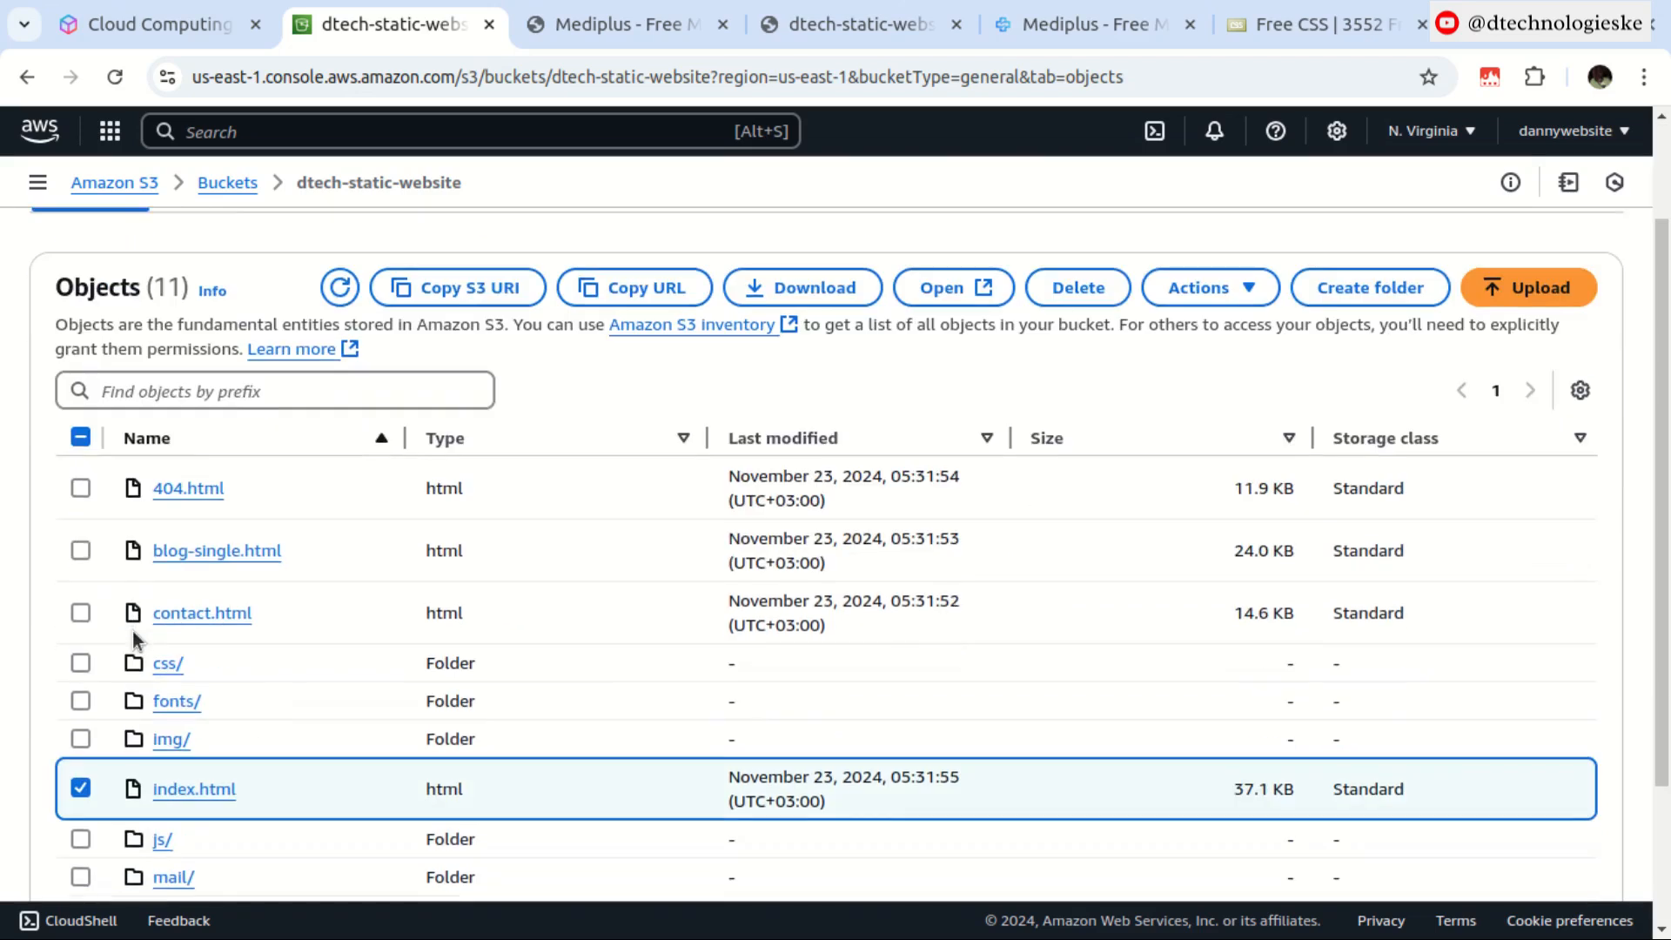
click(81, 432)
click(81, 431)
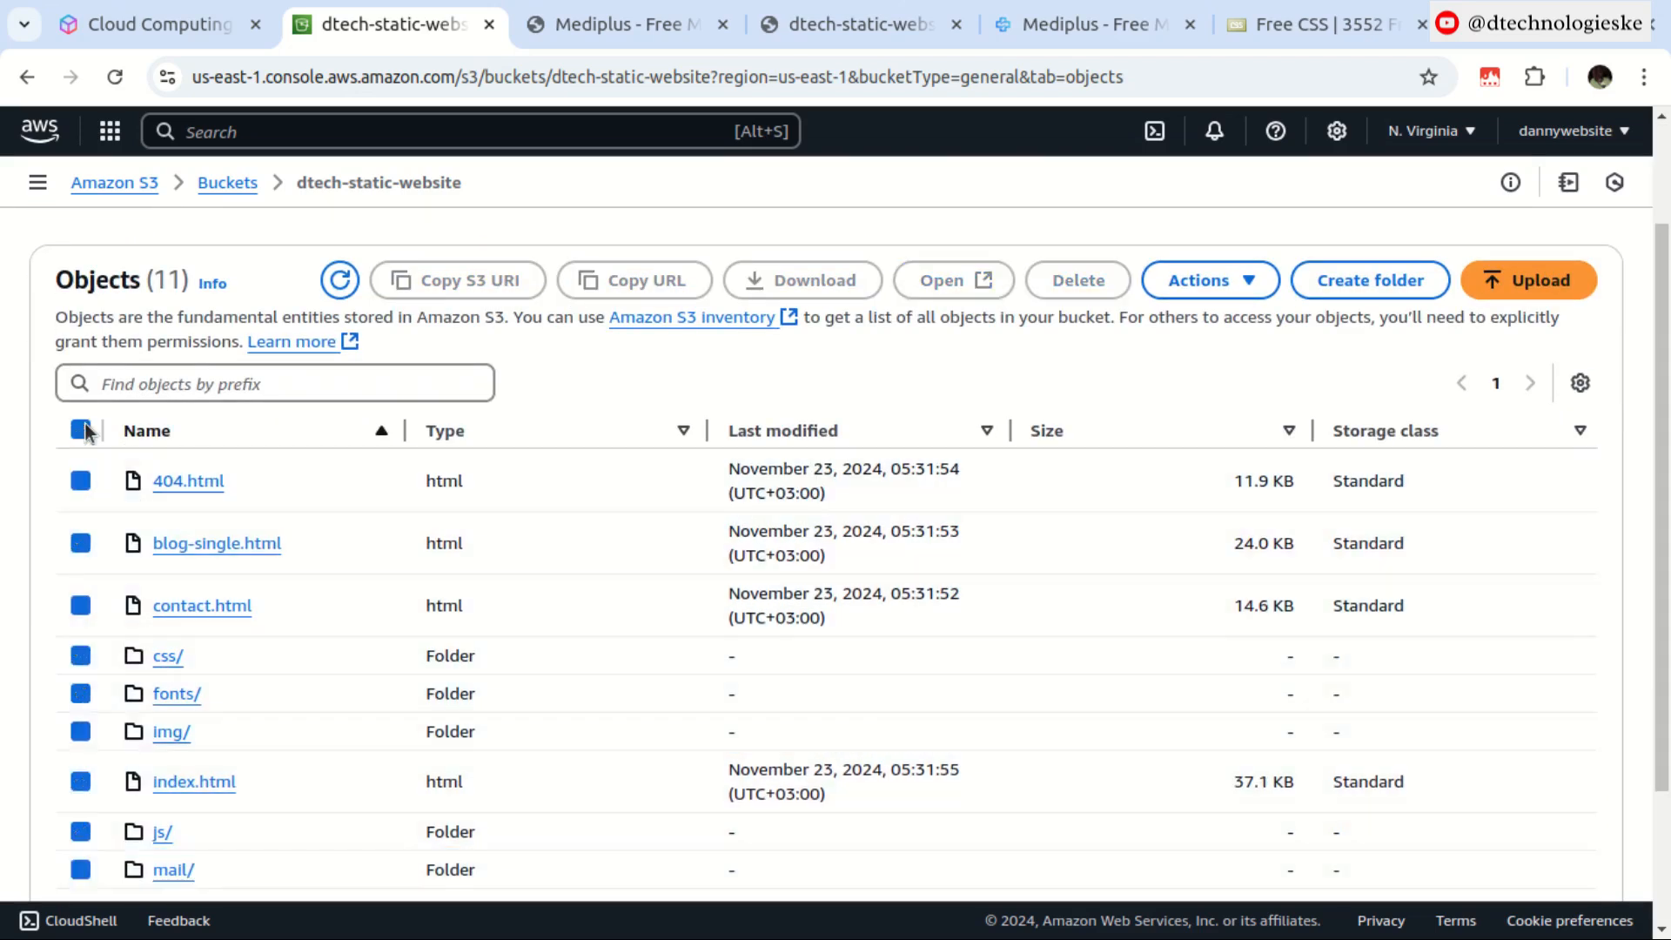
Step: Enter a PublicReadGetObject bucket policy, version 2012-10-17, allowing principal * the action s3:GetObject on arn:aws:s3:::your-bucket-name/*
scroll(284, 404, up, 2)
click(376, 324)
scroll(378, 402, down, 5)
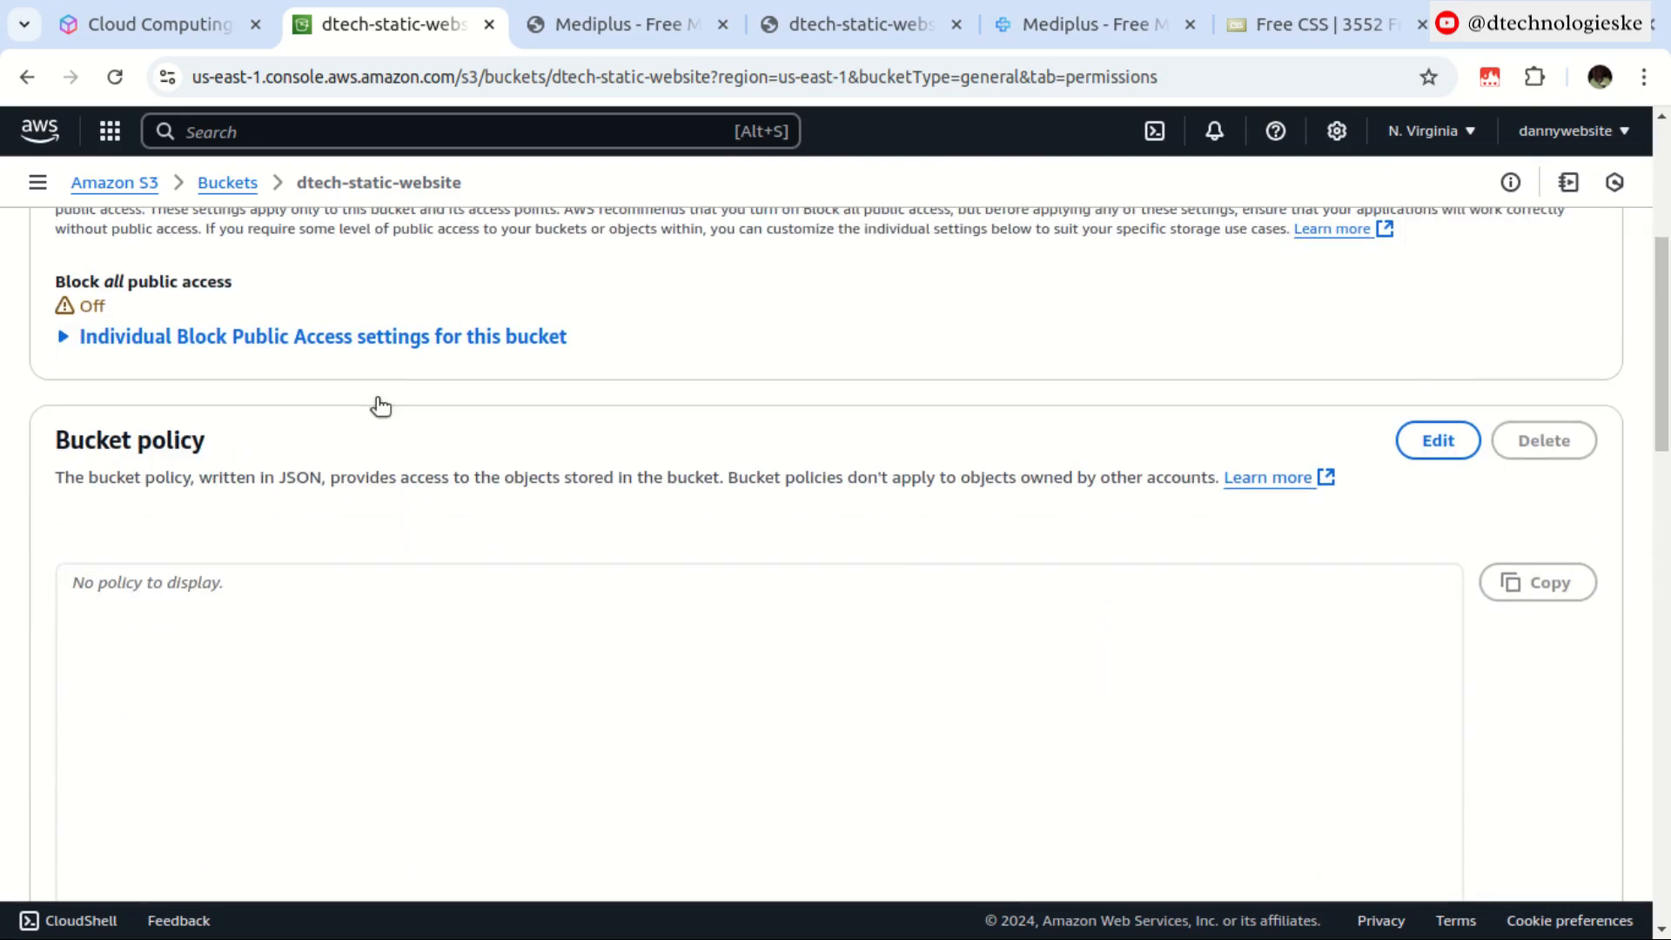
scroll(376, 394, down, 2)
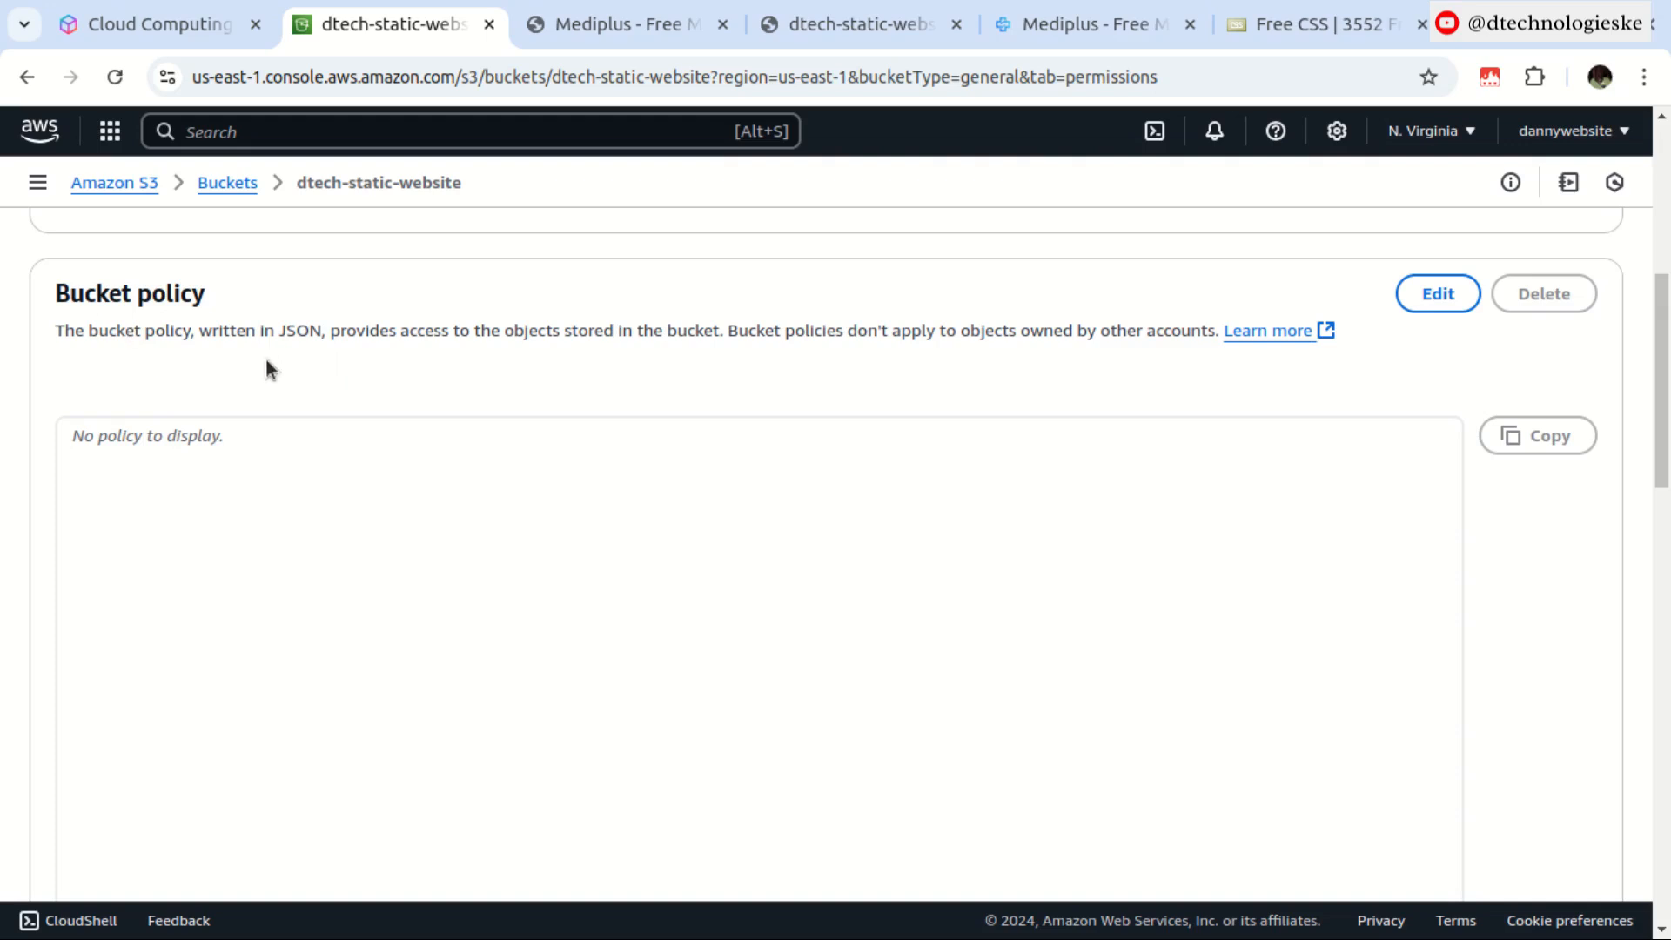
click(1436, 295)
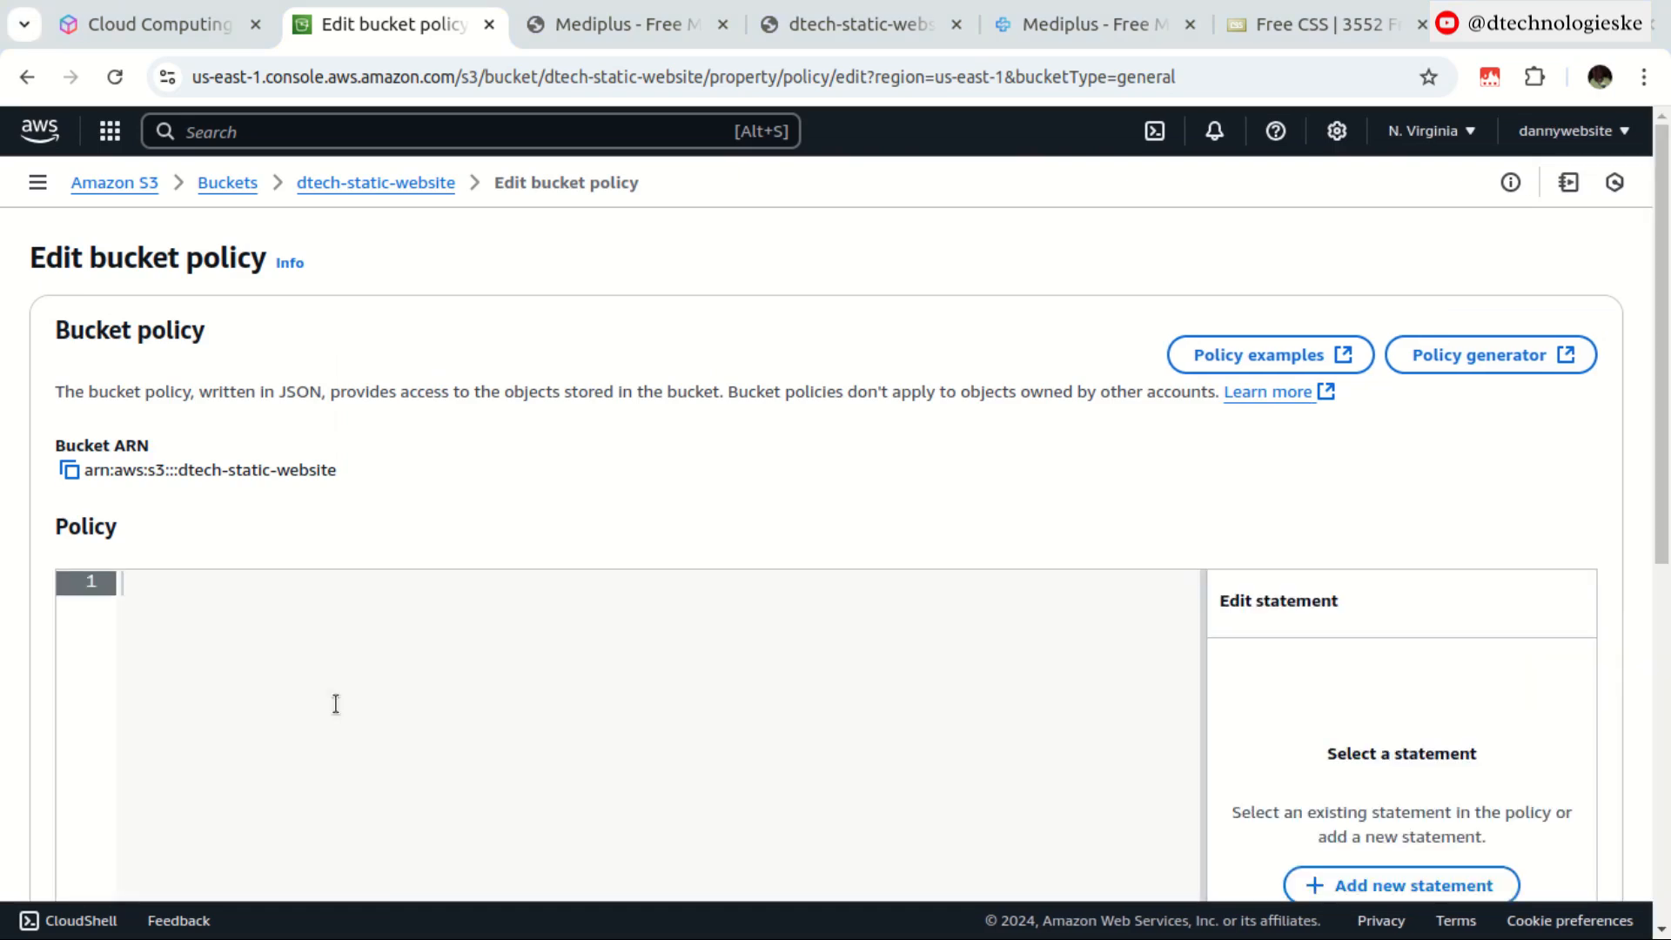
scroll(272, 664, down, 3)
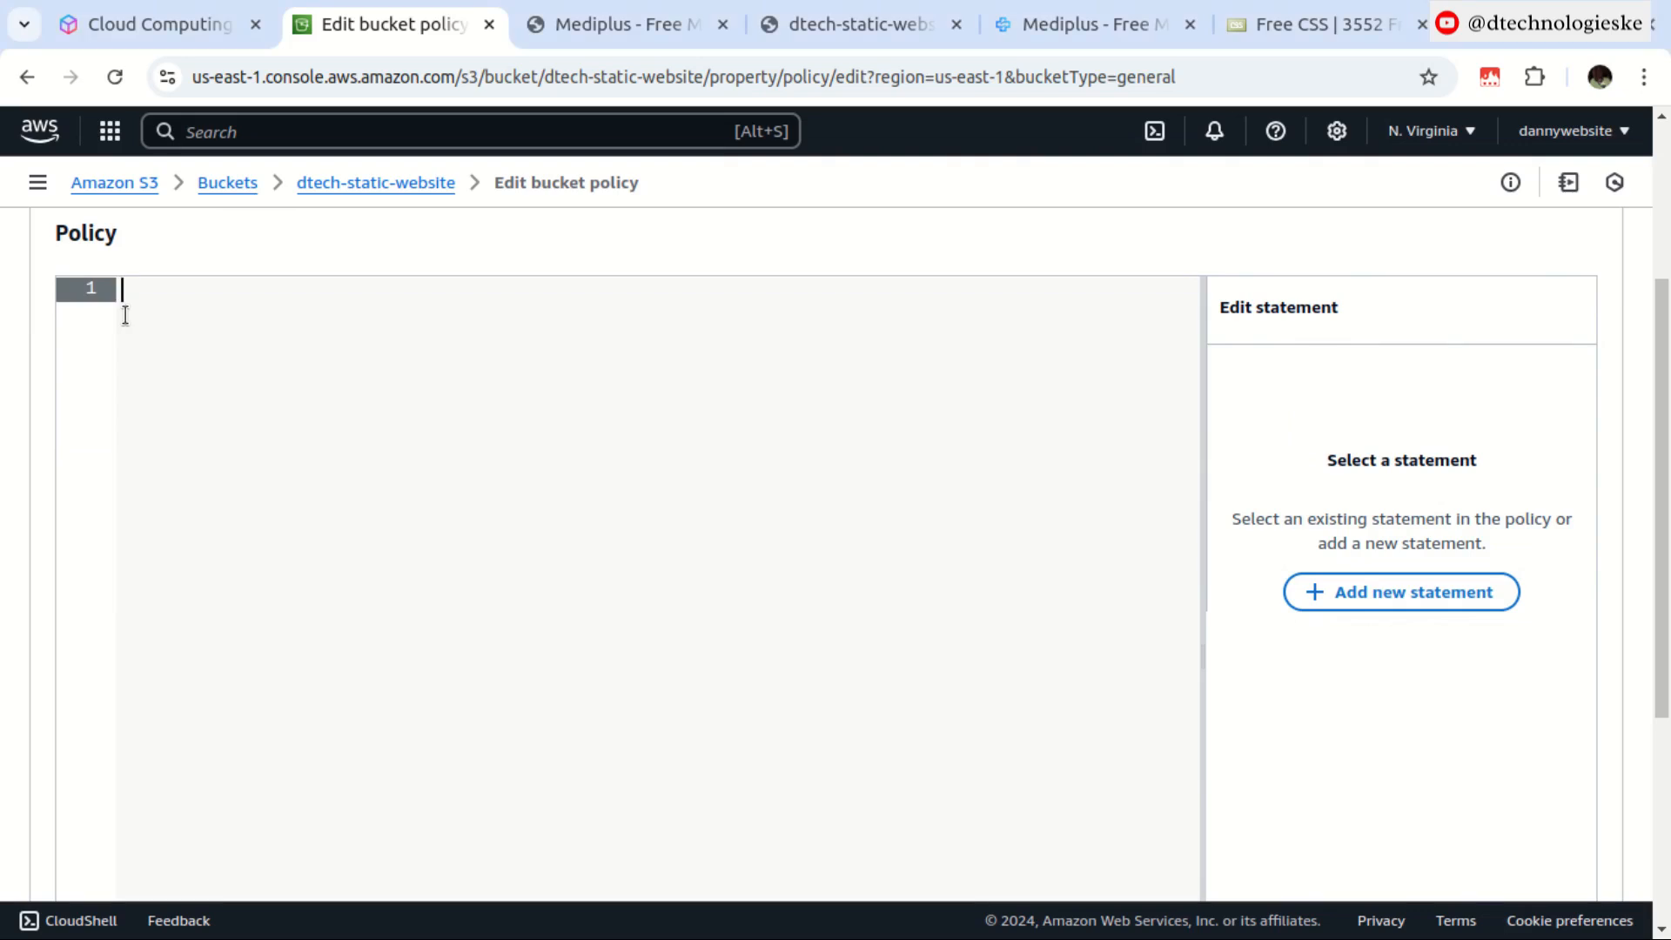
text({     "Version": "2012-10-17",     "Statement": [         {             "Sid": "PublicReadGetObject",             "Effect": "Allow",             "Principal": "*",             "Action": "s3:GetObject",             "Resource": "arn:aws:s3:::your-bucket-name/*"         }     ] })
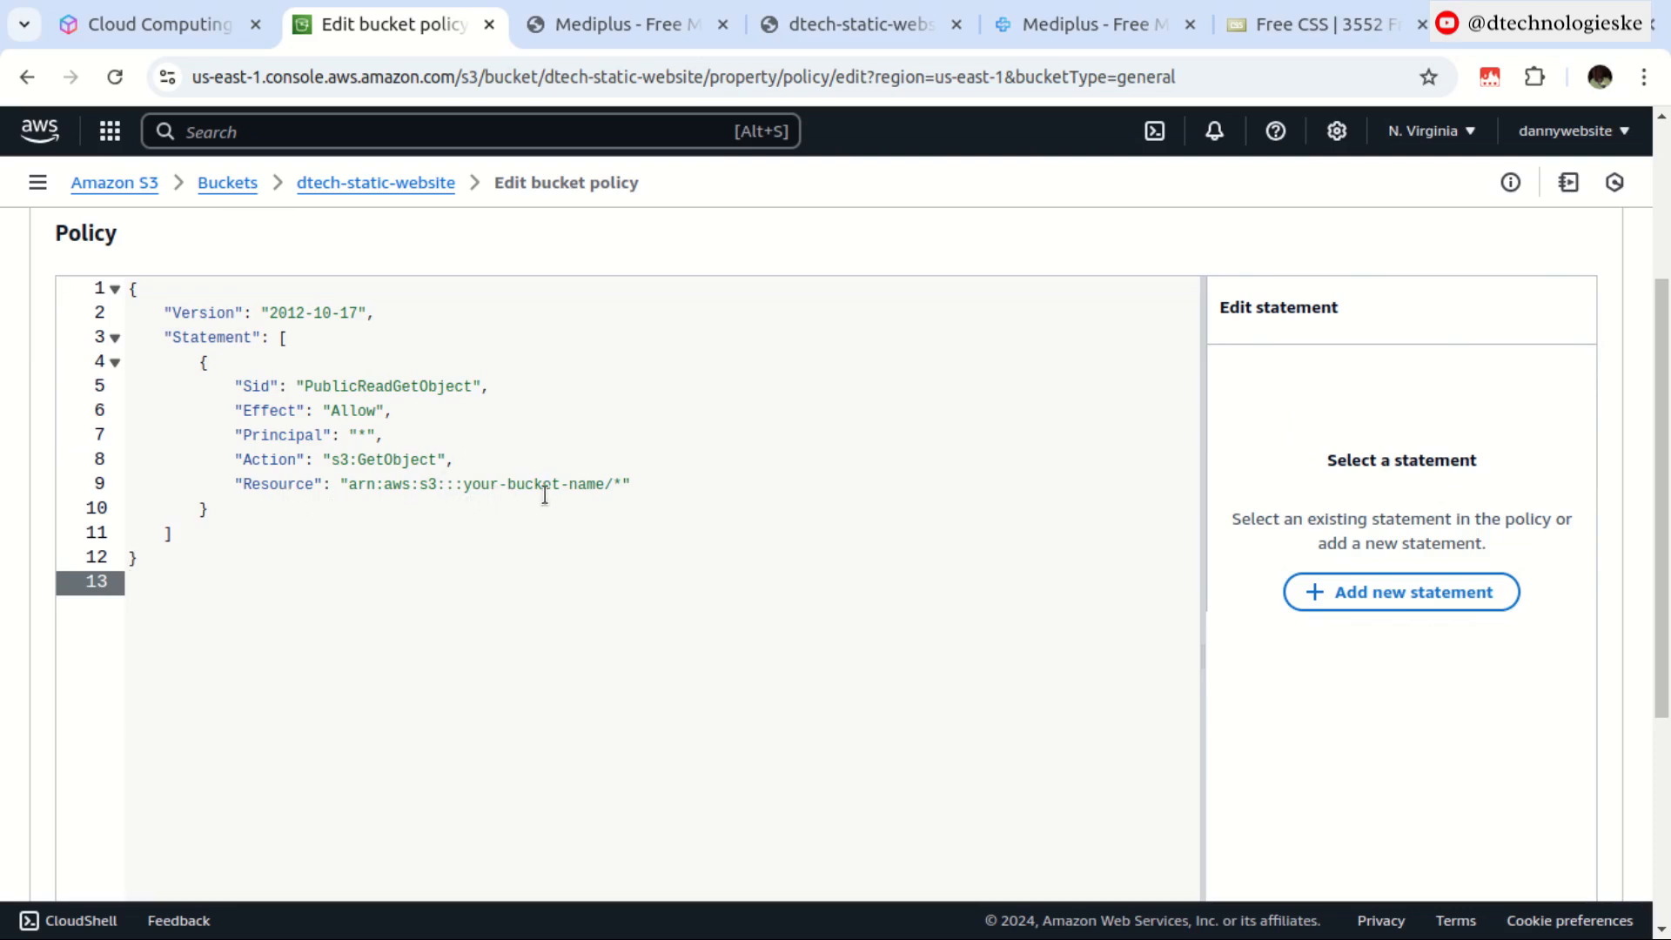
Step: Replace your-bucket-name in the policy's Resource ARN with dtech-static-website and save the bucket policy
scroll(545, 494, up, 3)
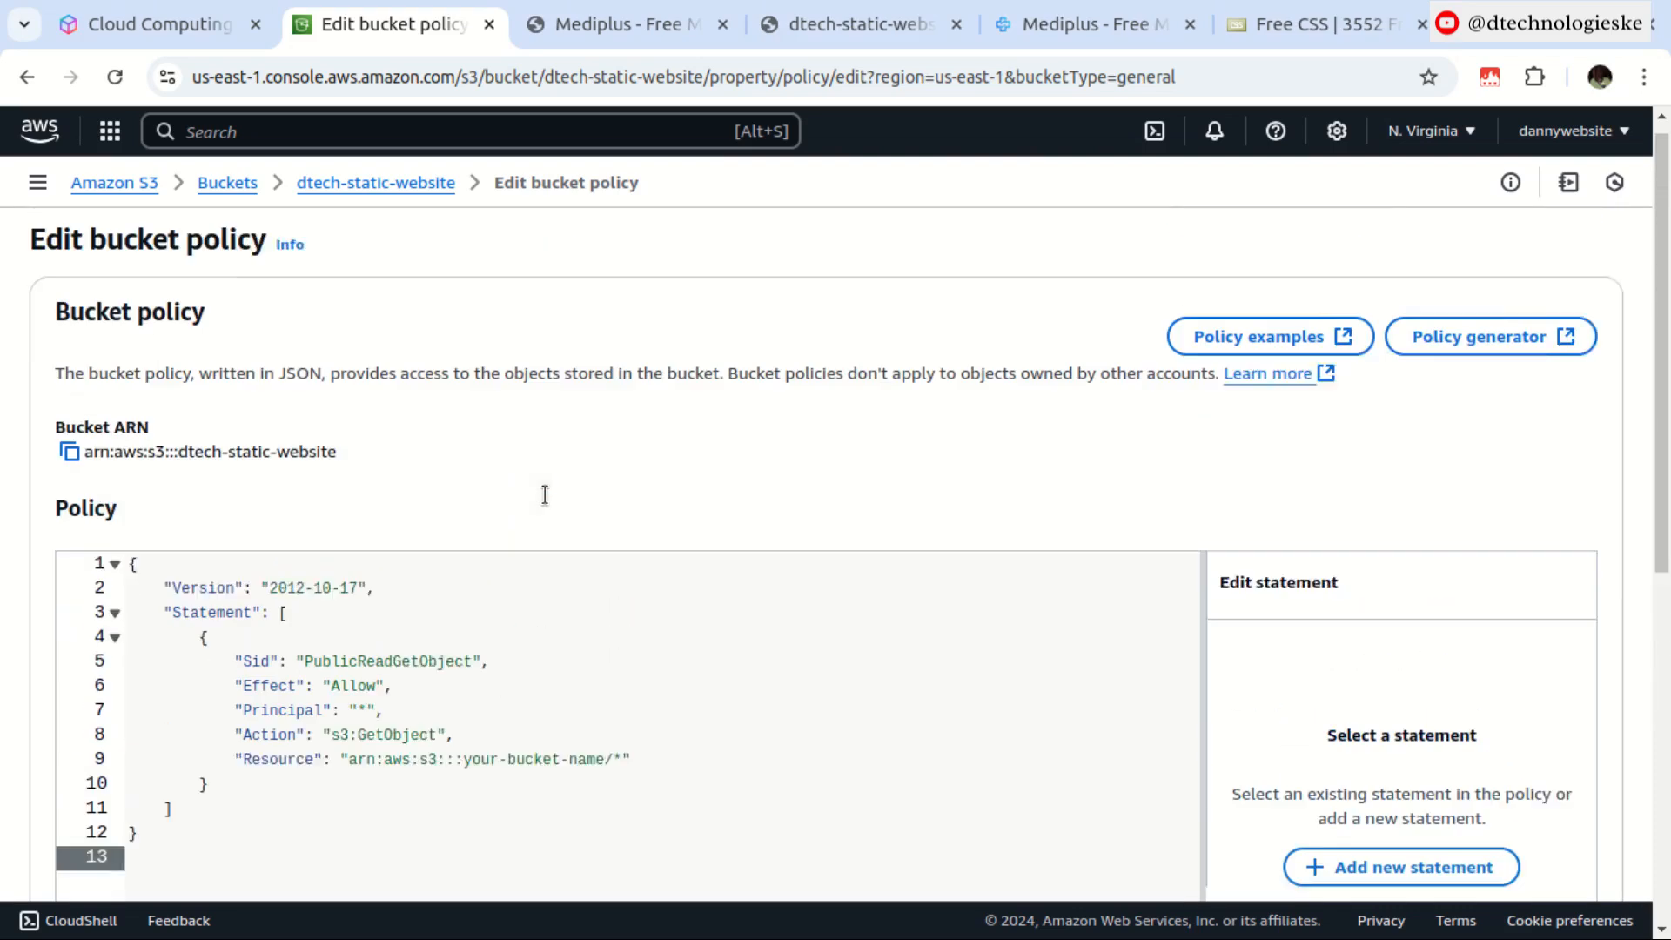
drag(181, 471, 324, 473)
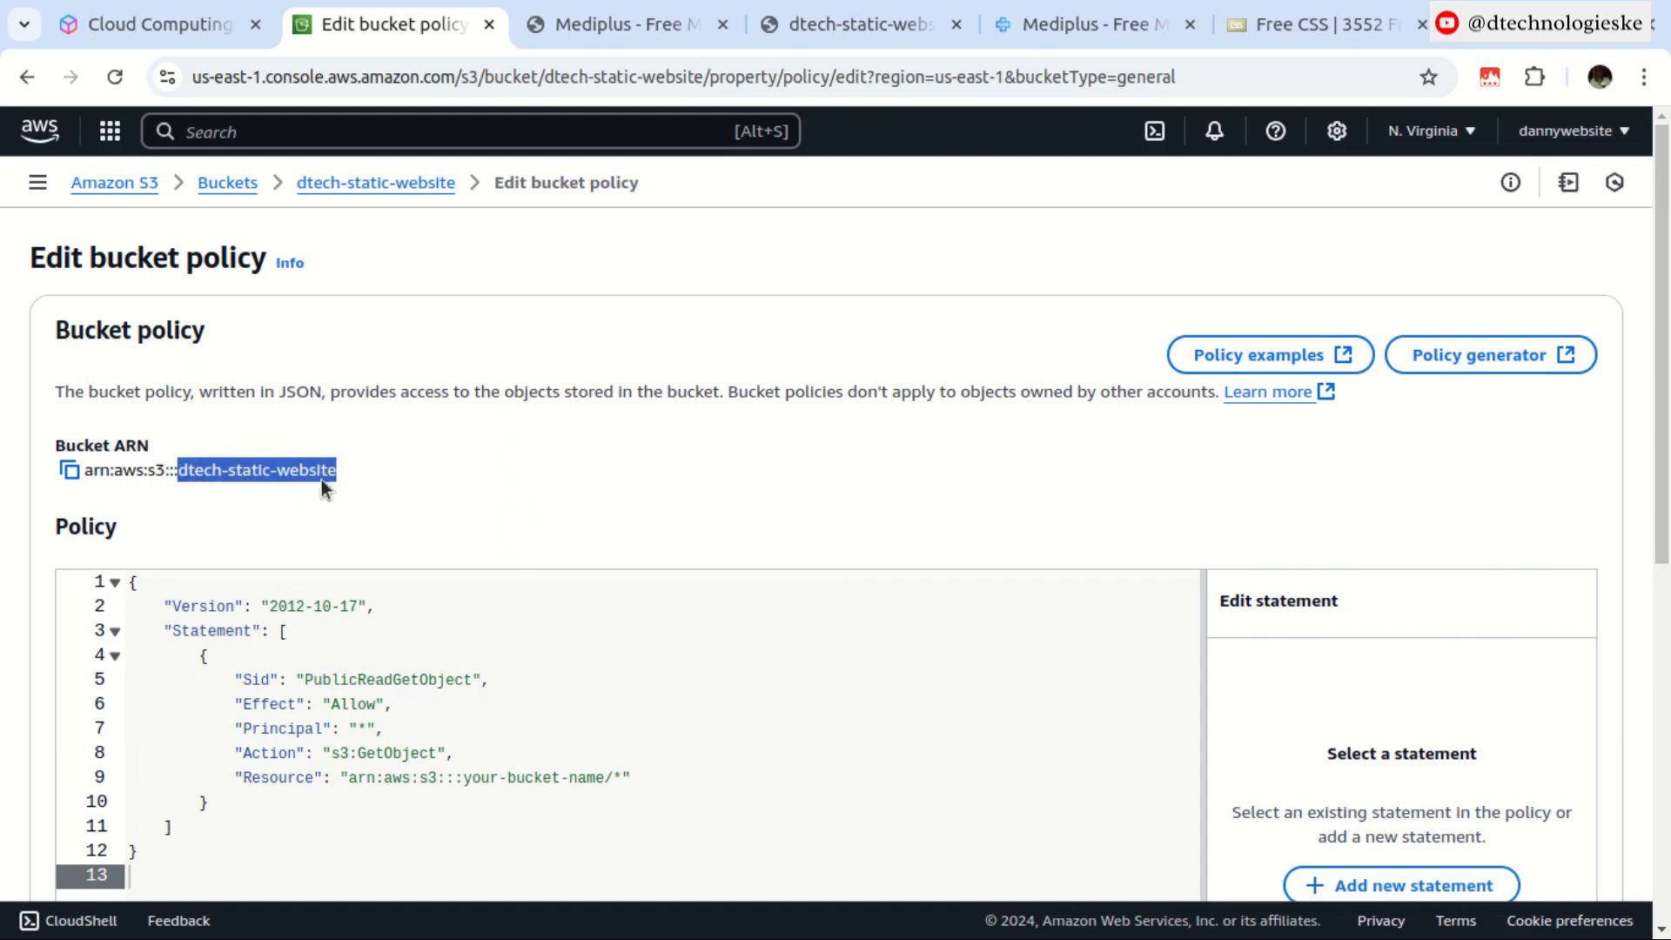
scroll(439, 457, down, 3)
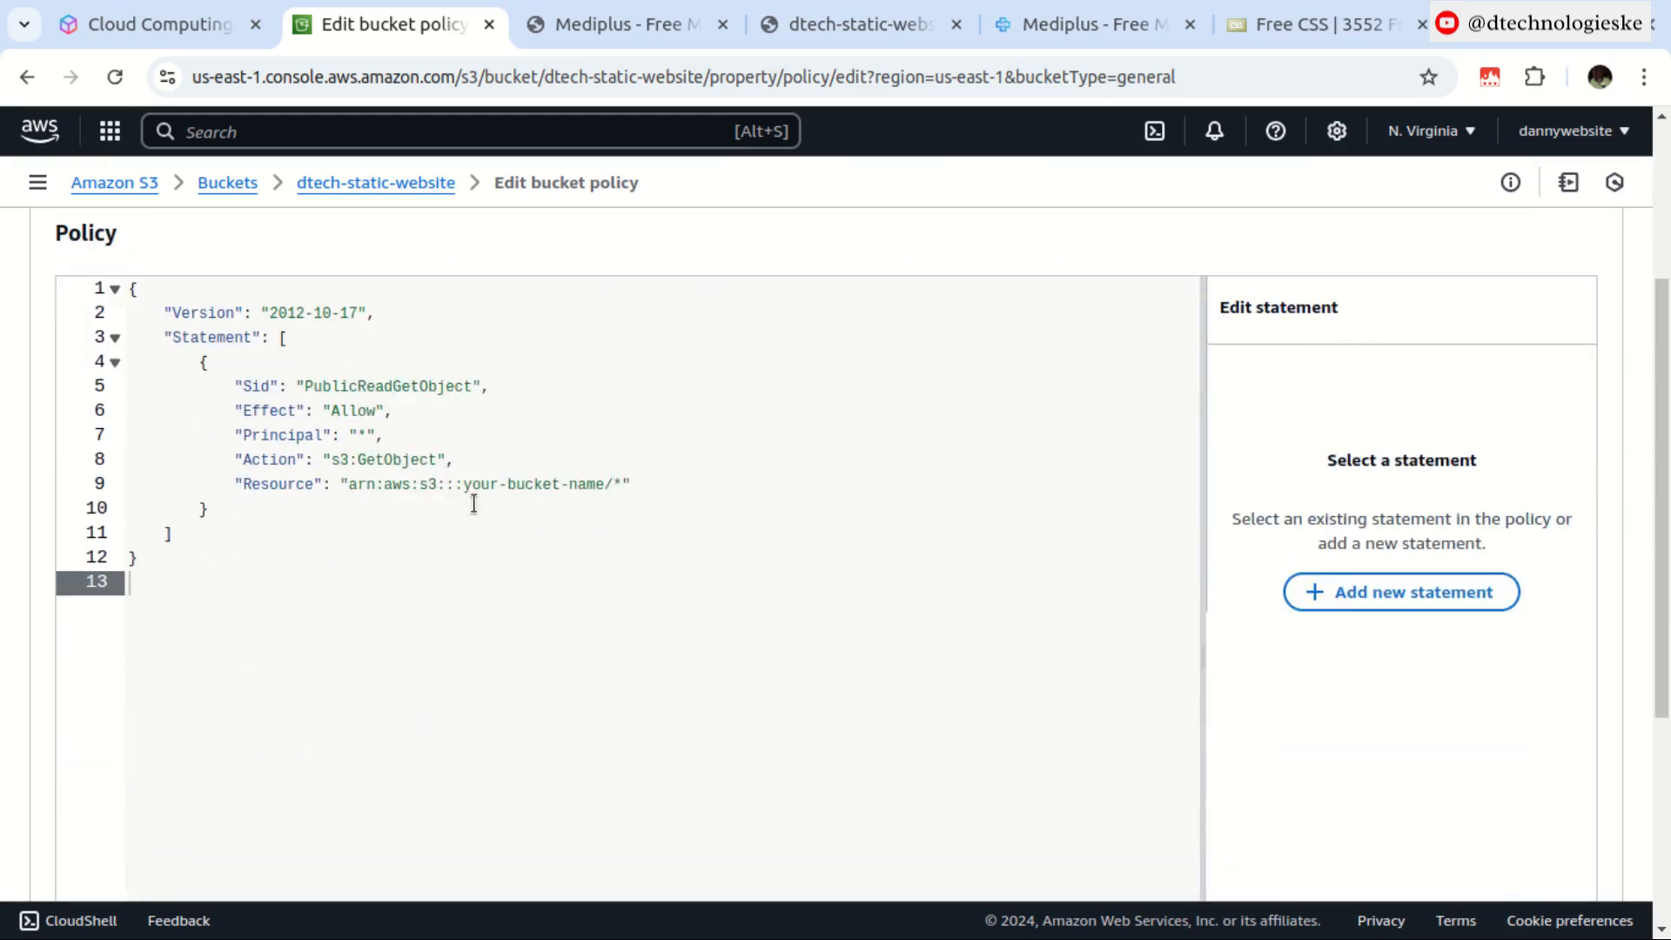
click(463, 485)
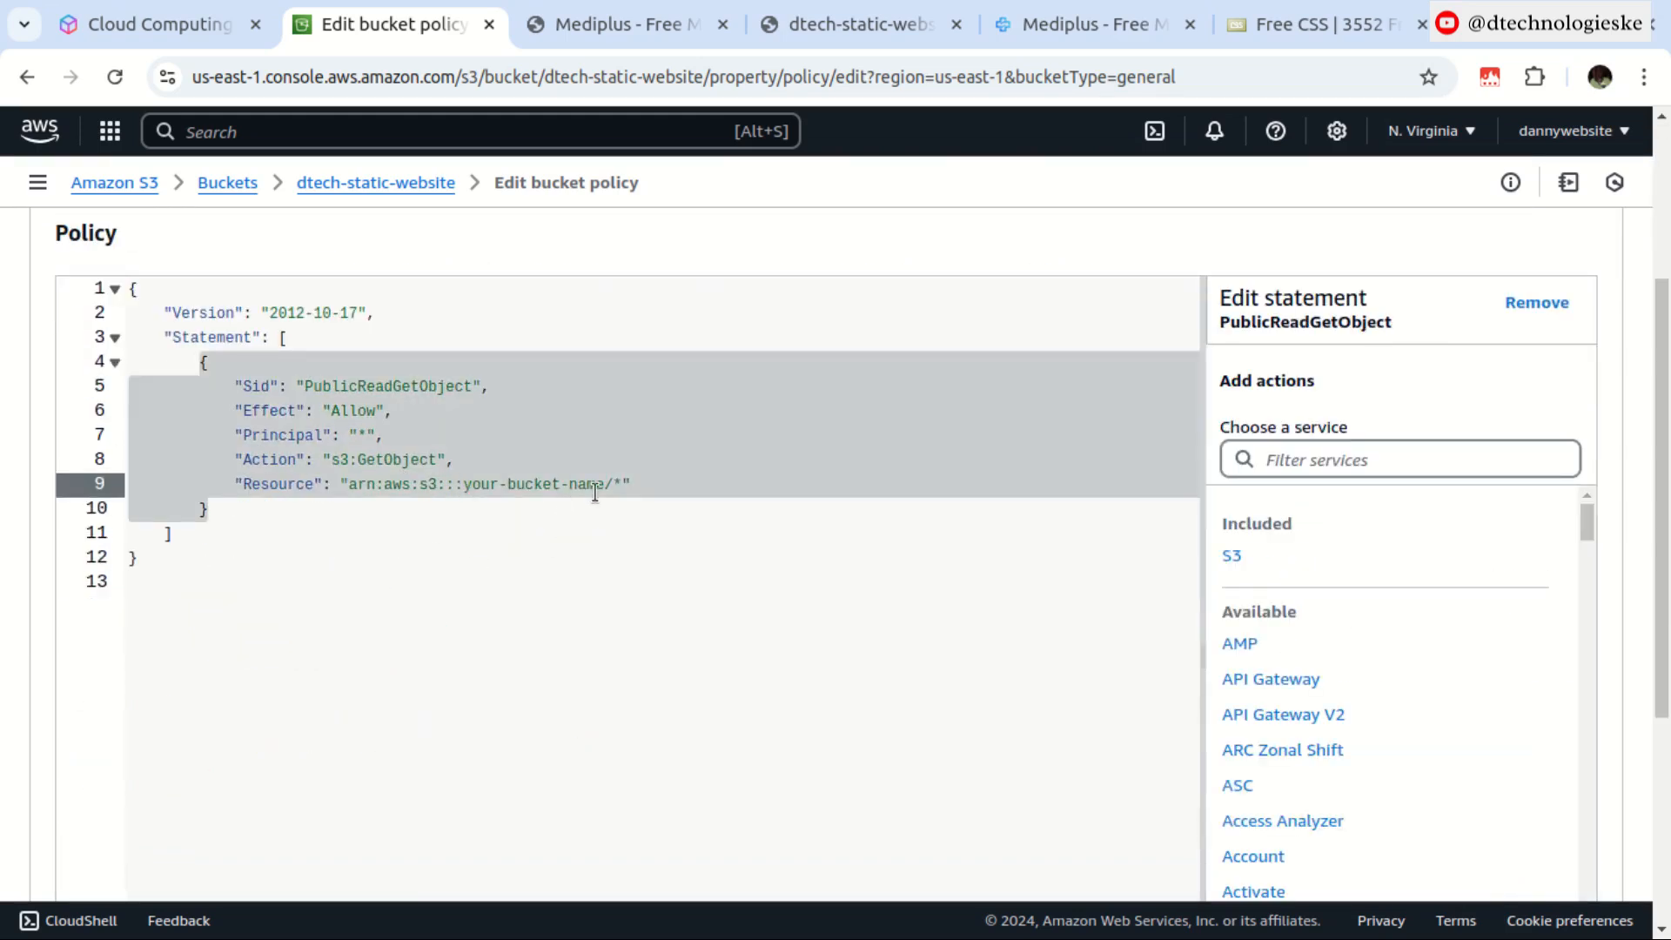
shift+click(605, 485)
key(BackSpace)
text(dtech-static-website)
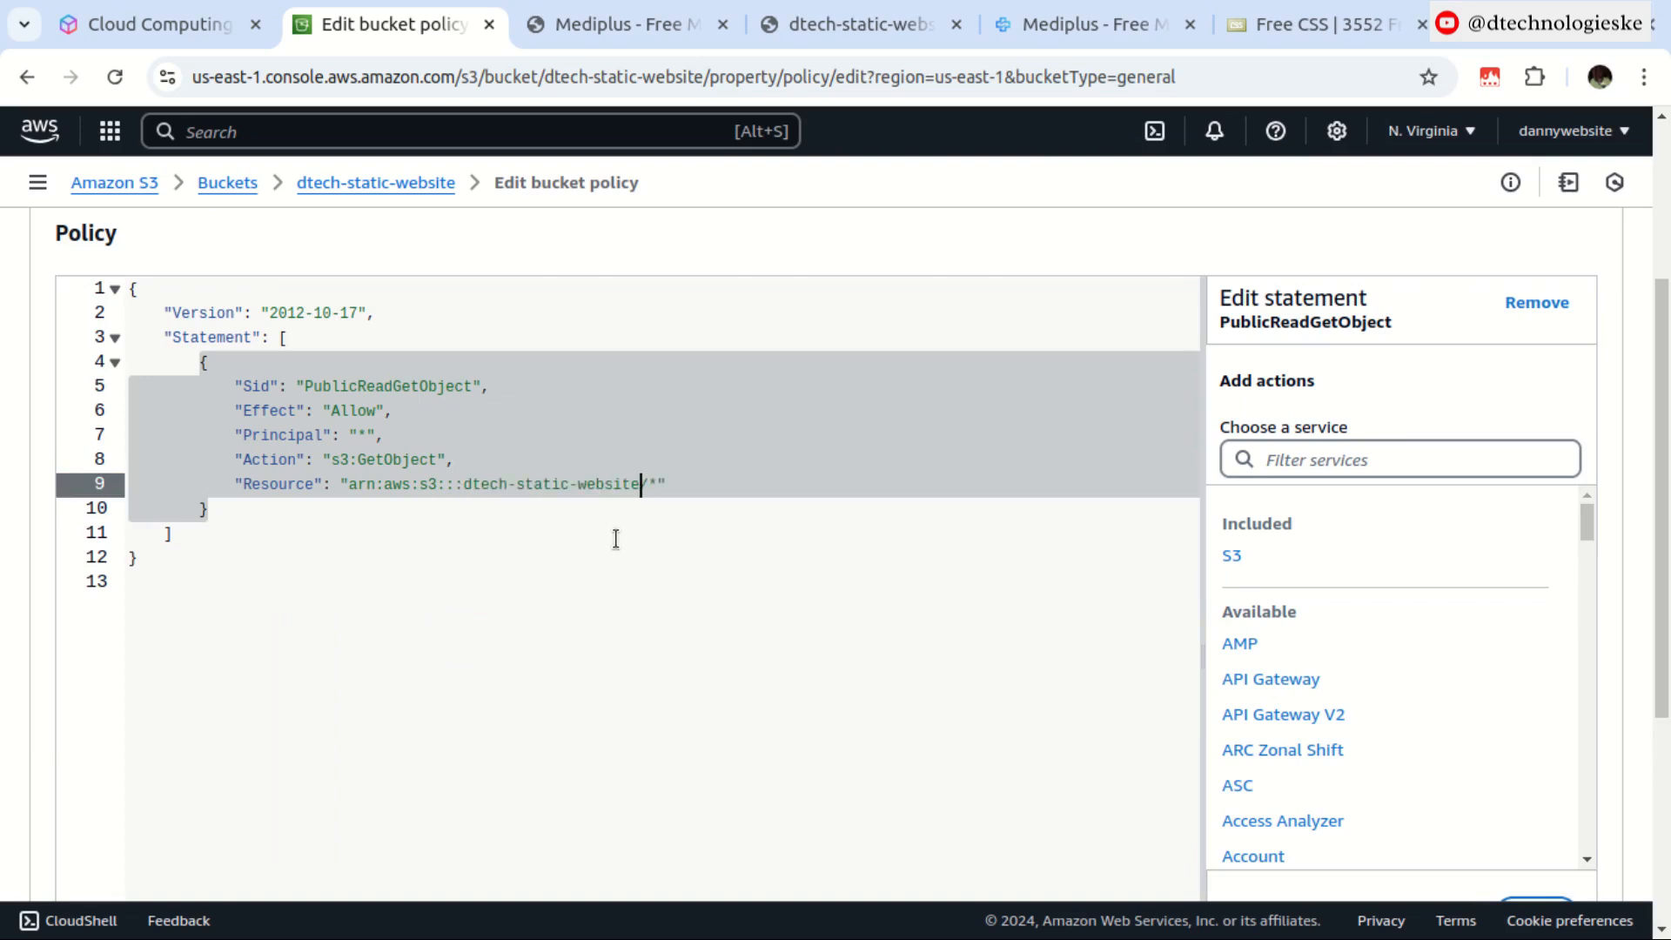
click(367, 387)
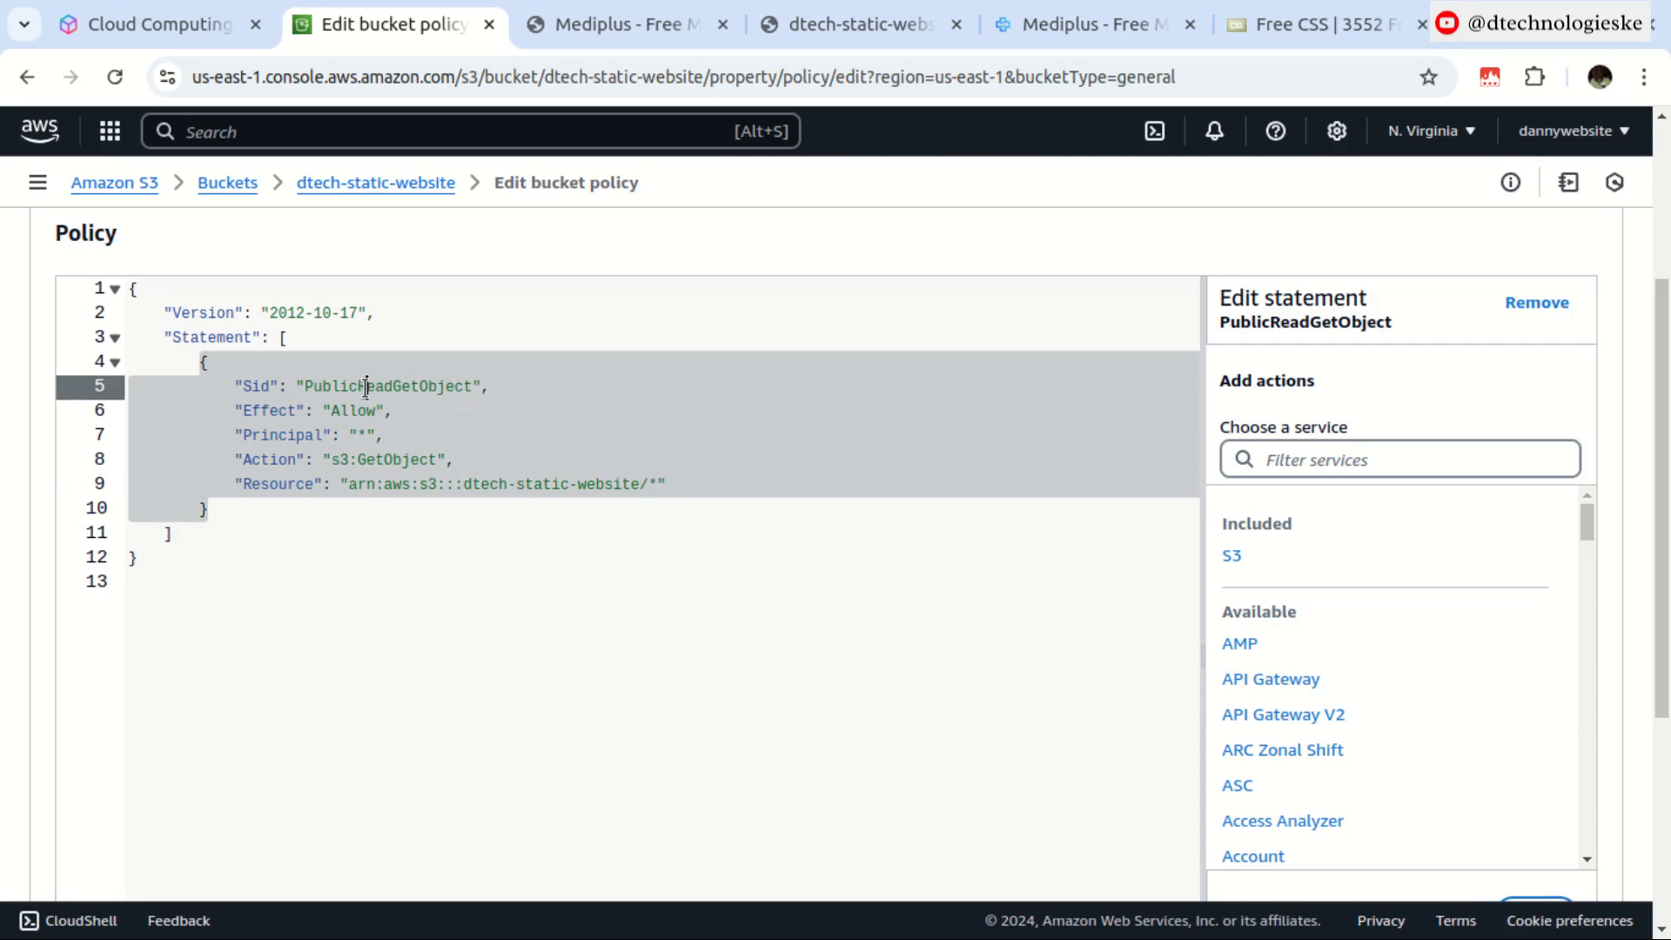
scroll(905, 618, down, 5)
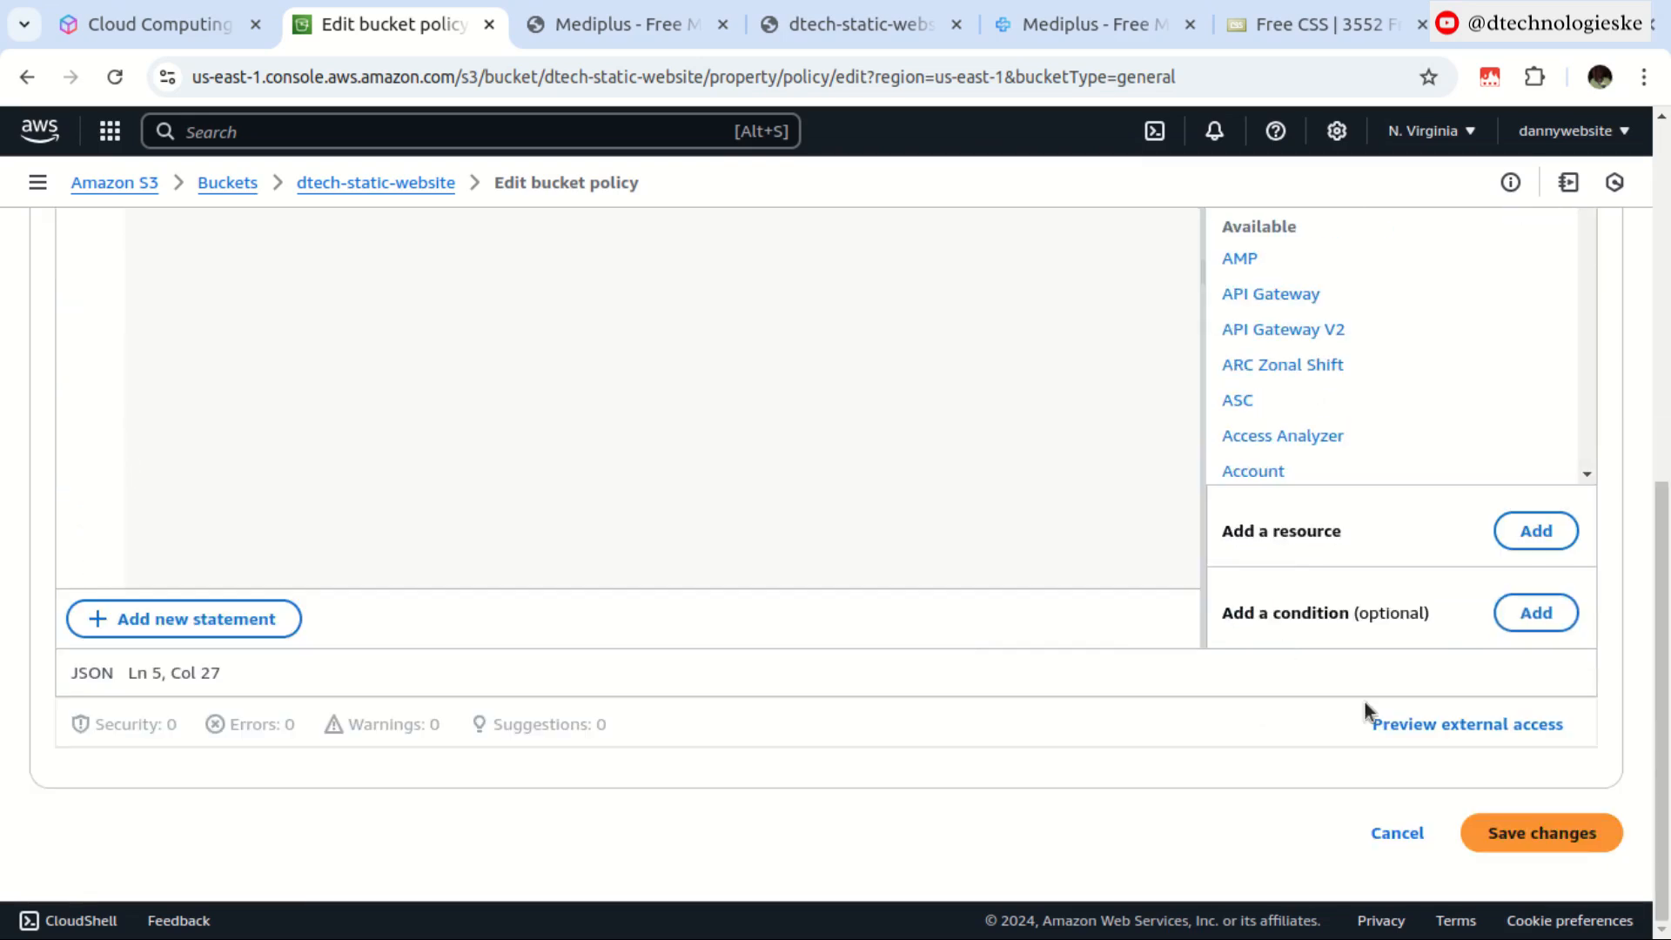
click(1545, 839)
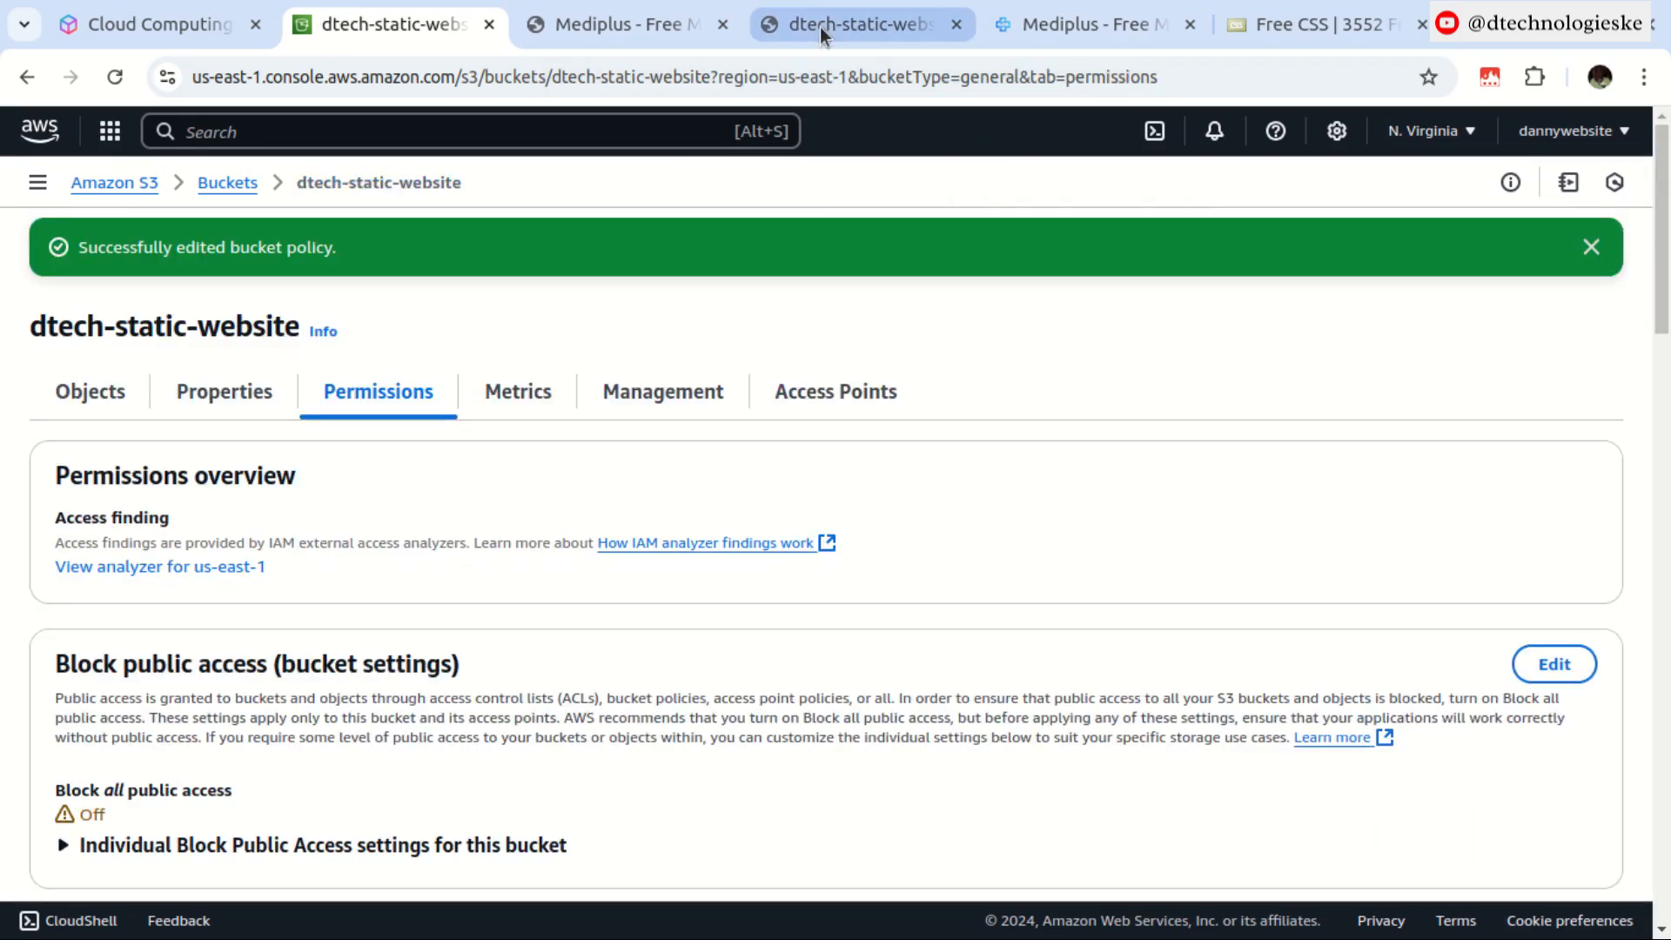
Step: Reload the public index.html page and check the hosted site's Blog Details and Contact Us pages
click(820, 25)
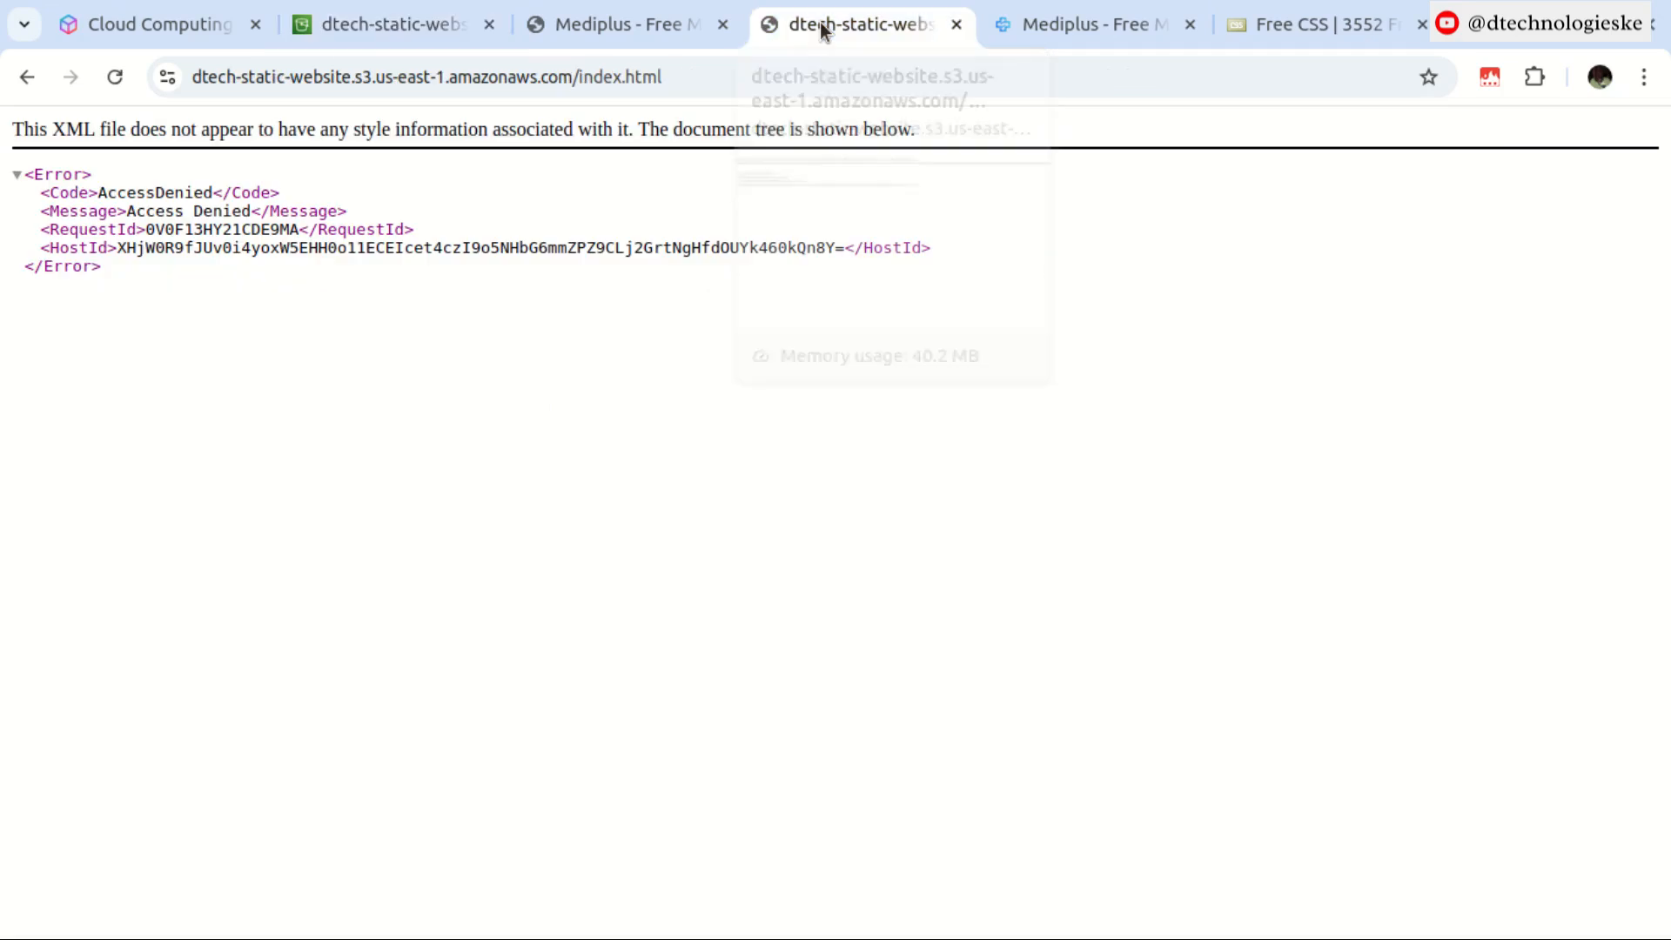
click(114, 77)
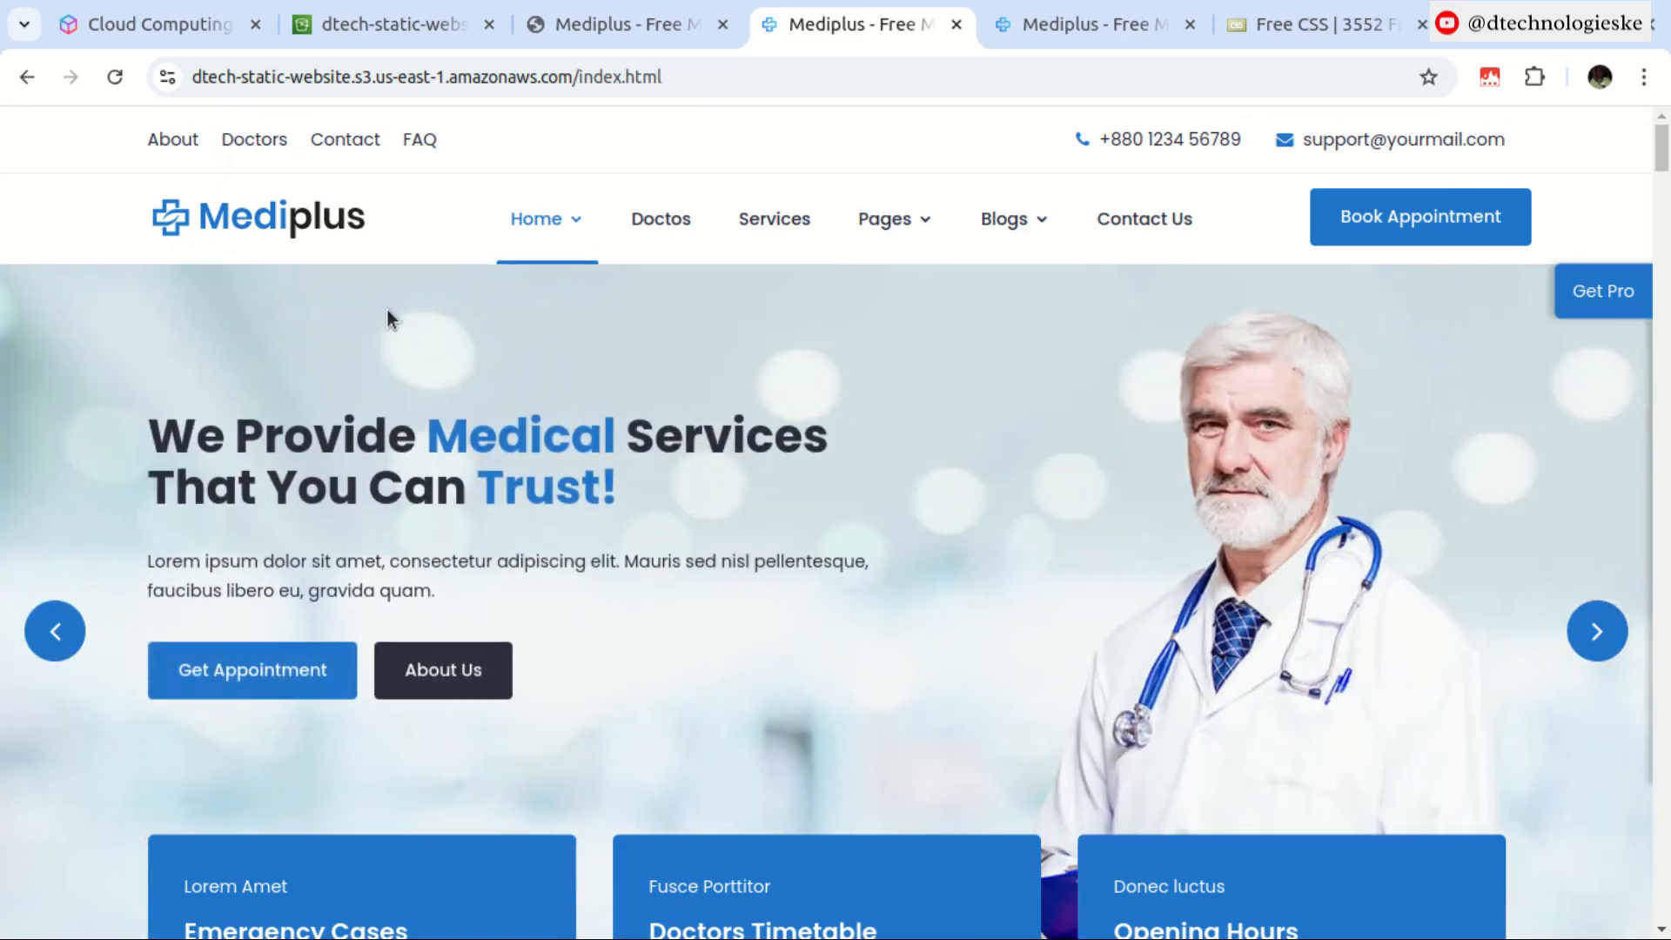
click(1045, 229)
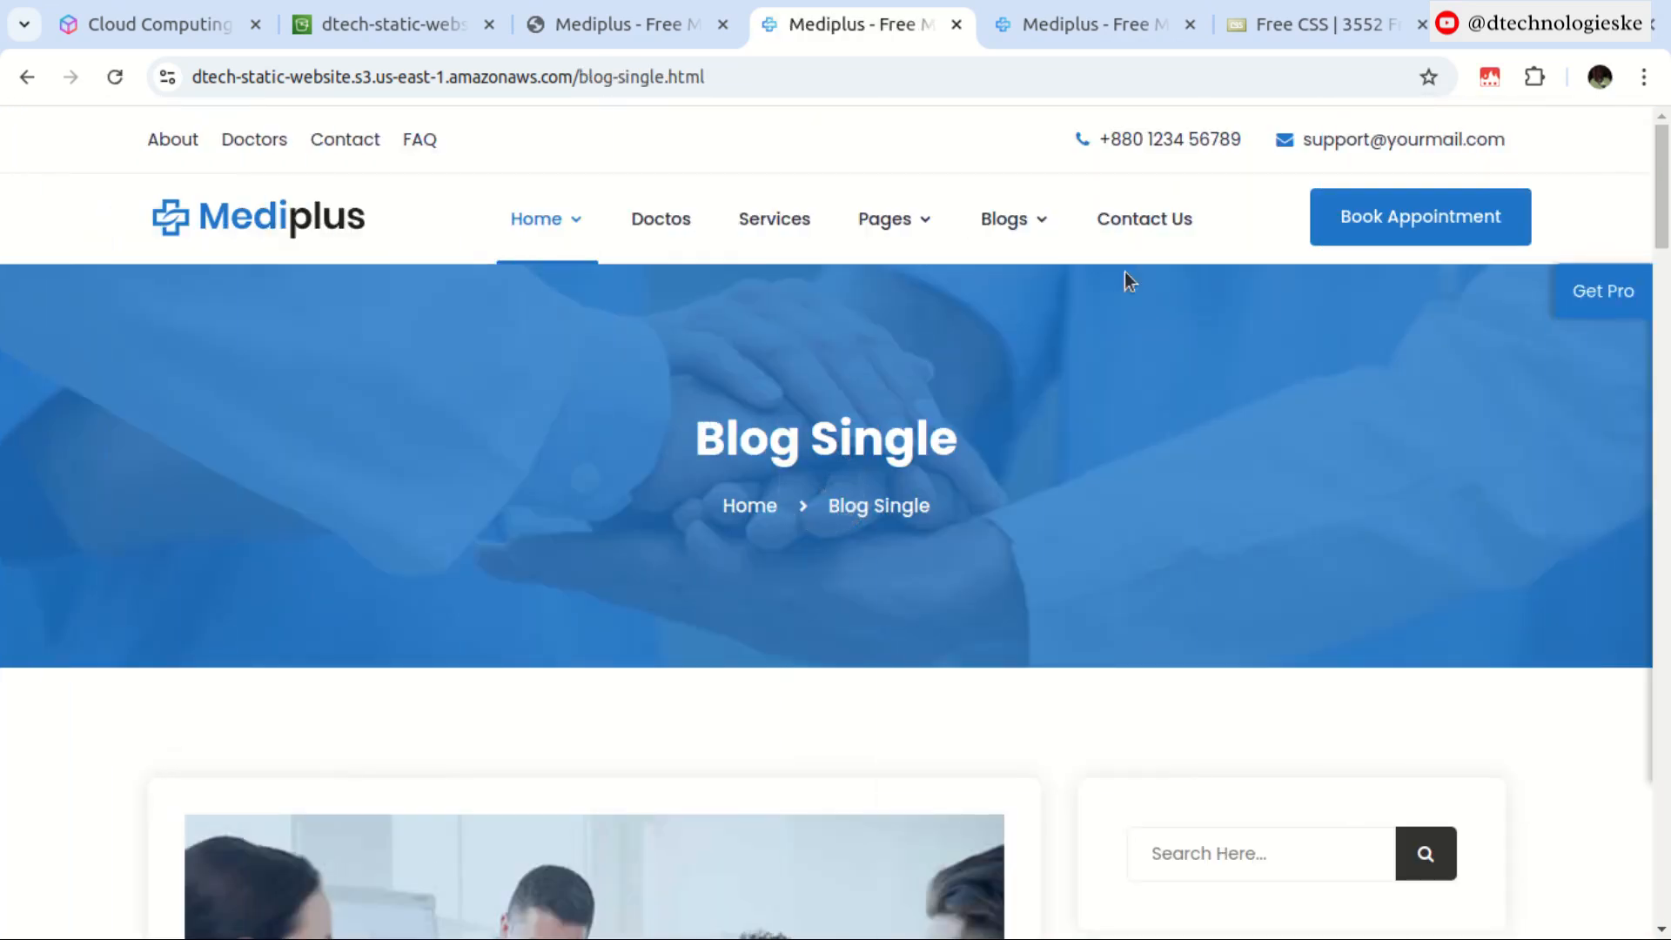
click(1163, 222)
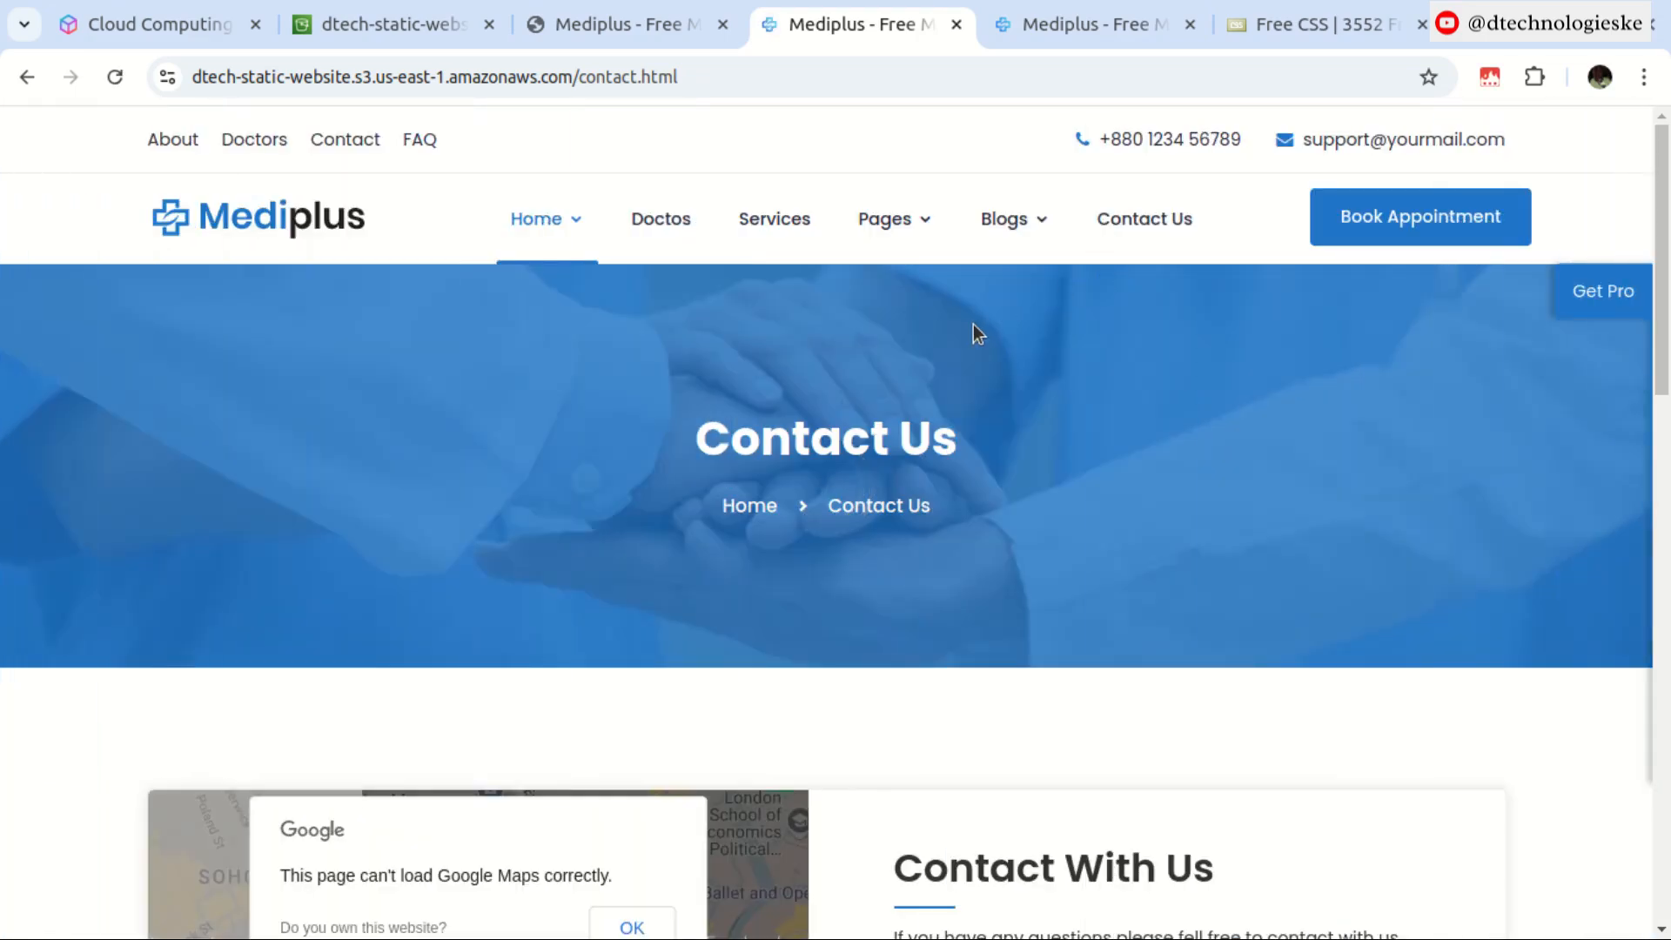
scroll(973, 331, down, 12)
scroll(974, 340, down, 4)
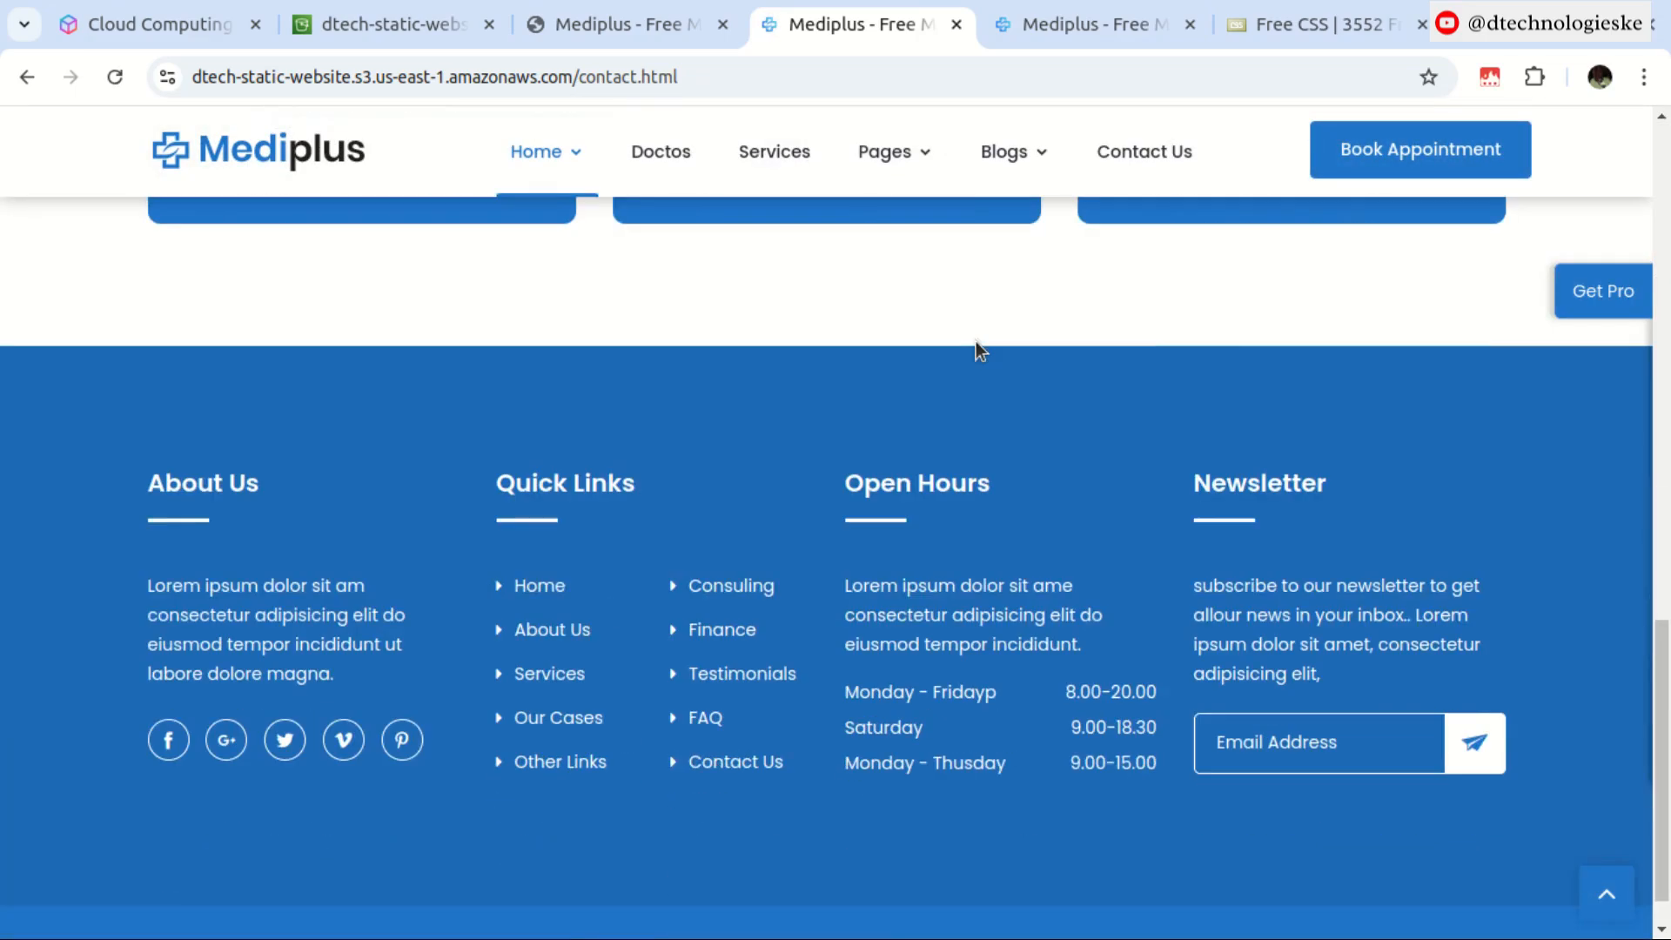